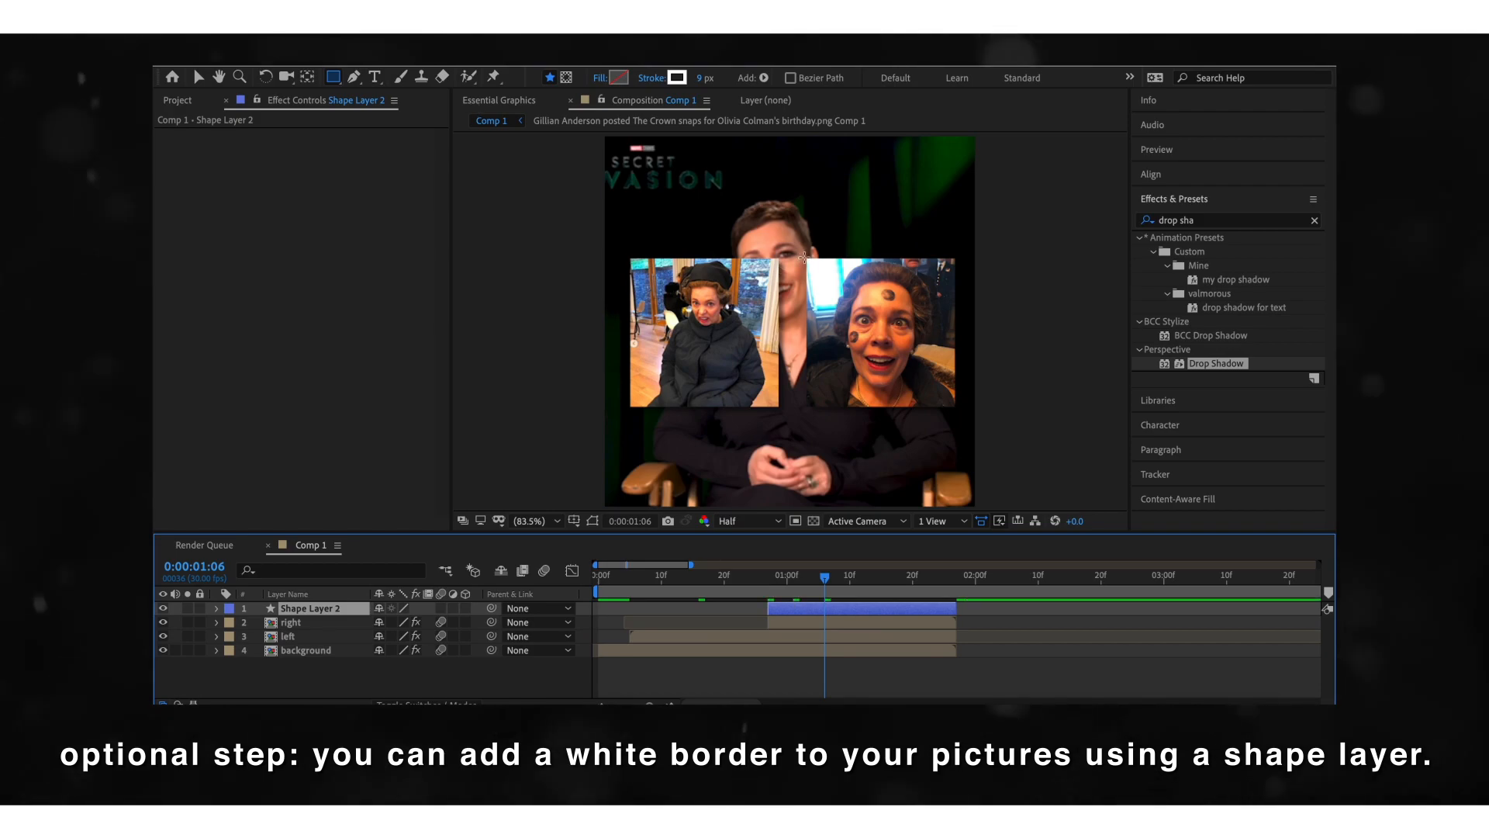
# Step: Outline the right picture with a white-stroked rectangle, and add a new shape layer at 0:00:00:05 for the left picture's border
pyautogui.moveTo(807, 256); pyautogui.dragTo(912, 387)
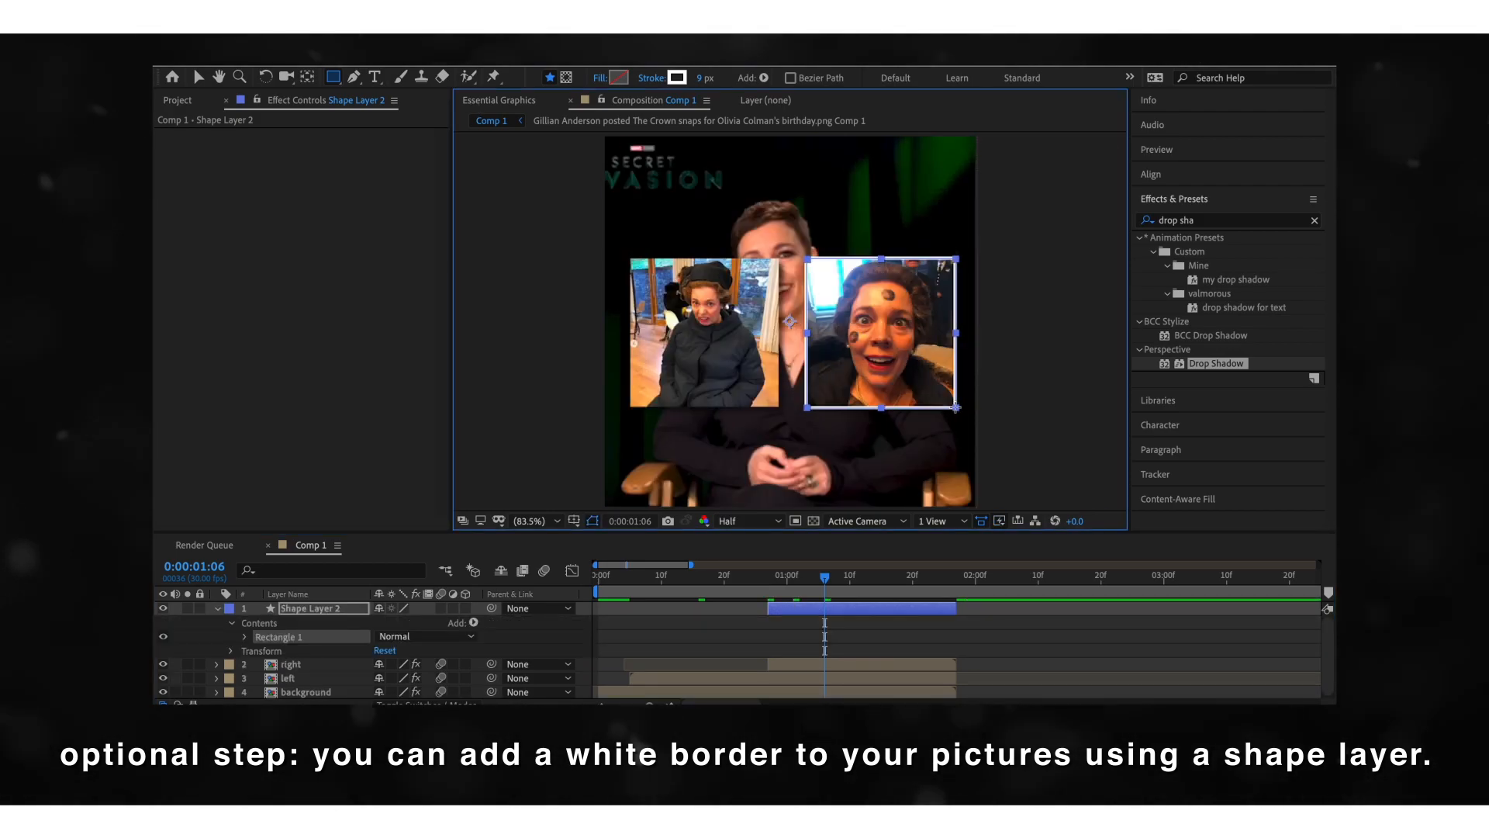
pyautogui.click(885, 645)
pyautogui.click(630, 576)
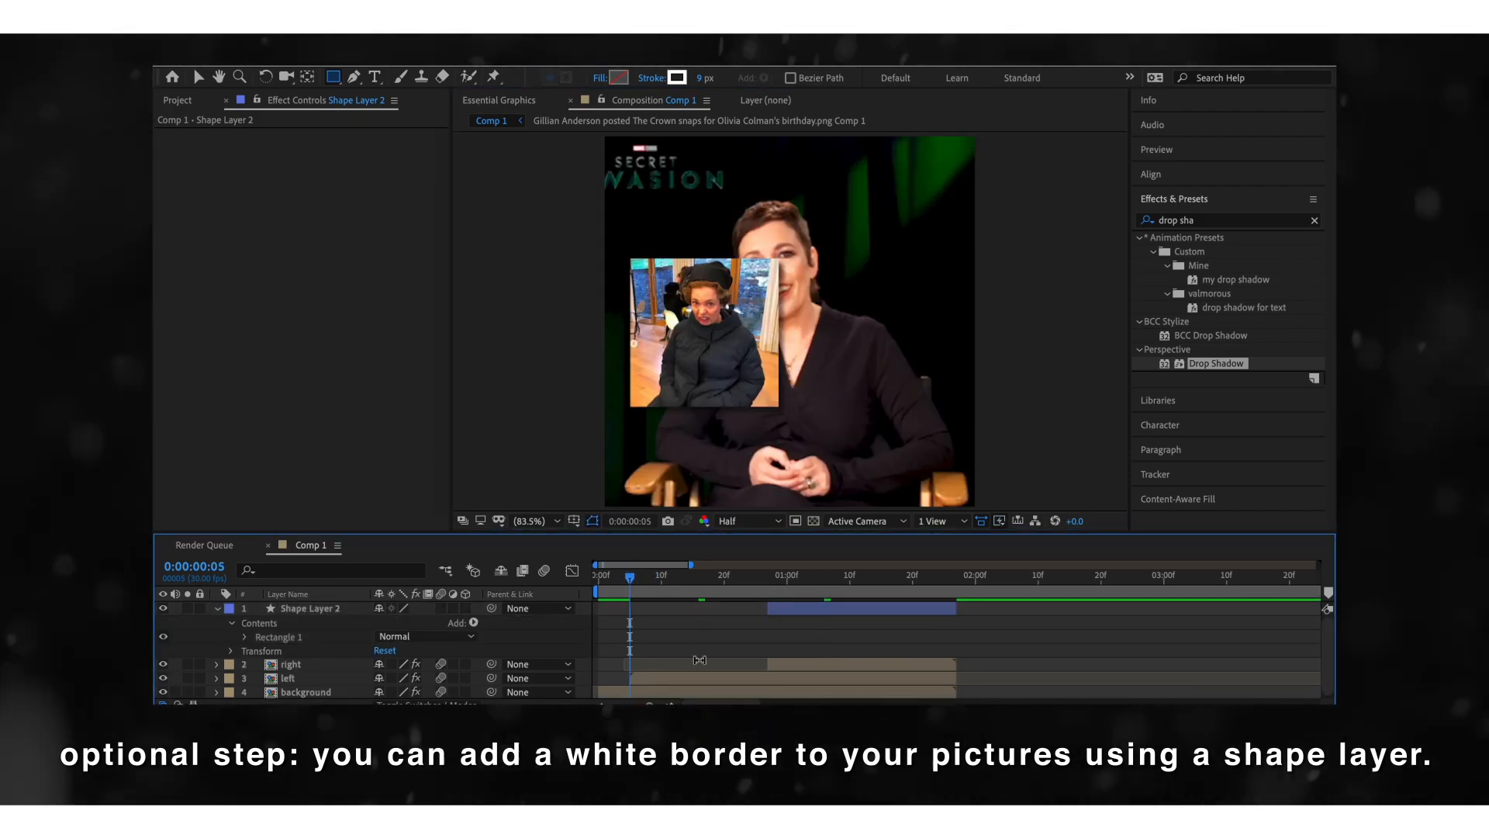
pyautogui.rightClick(425, 678)
pyautogui.moveTo(481, 65)
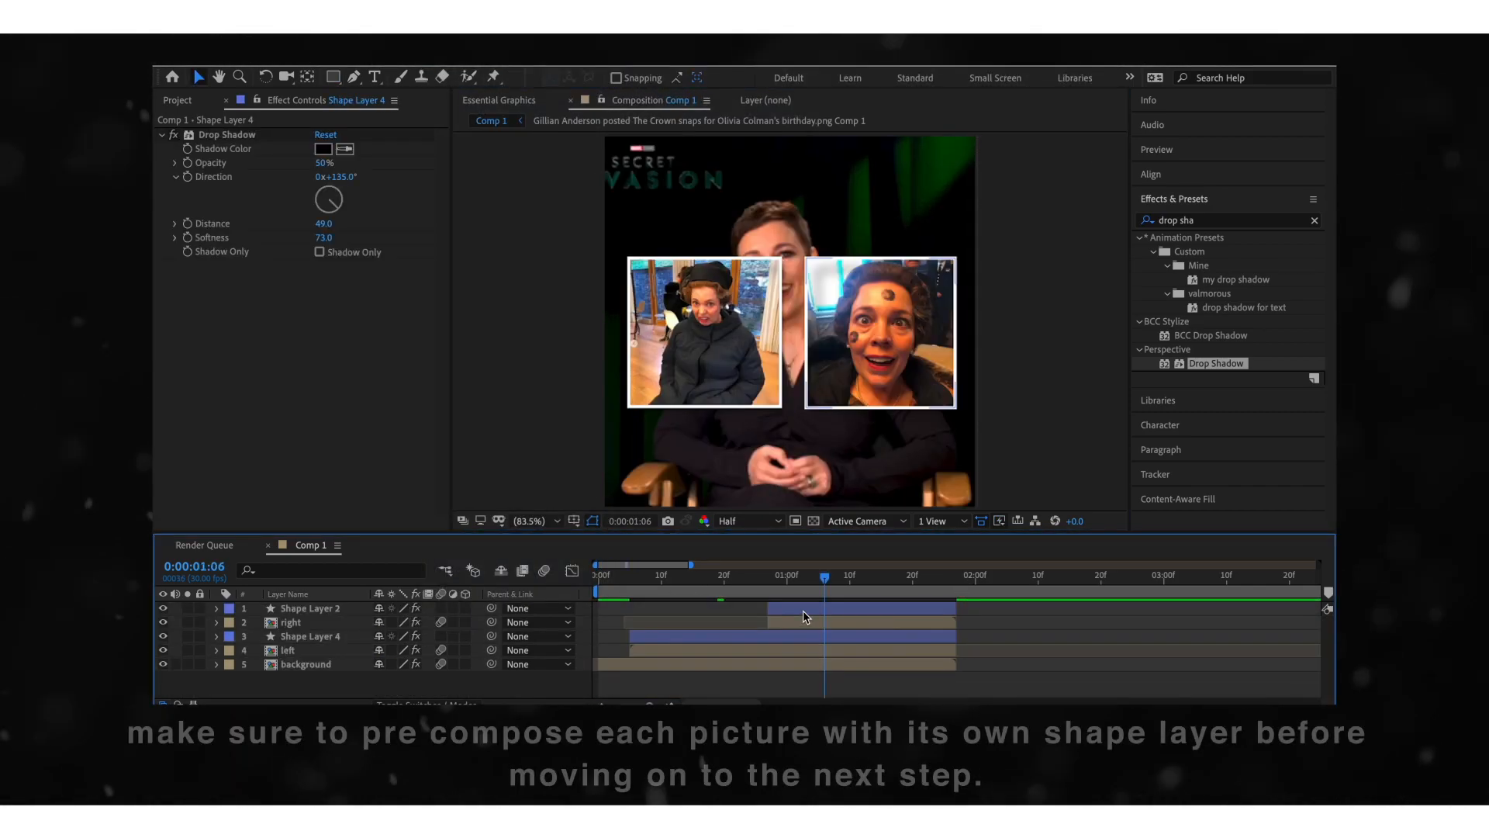
# Step: Pre-compose the right picture together with its border, Shape Layer 2, moving all attributes into the new composition
pyautogui.click(799, 622)
pyautogui.keyDown('shift'); pyautogui.click(310, 609); pyautogui.keyUp('shift')
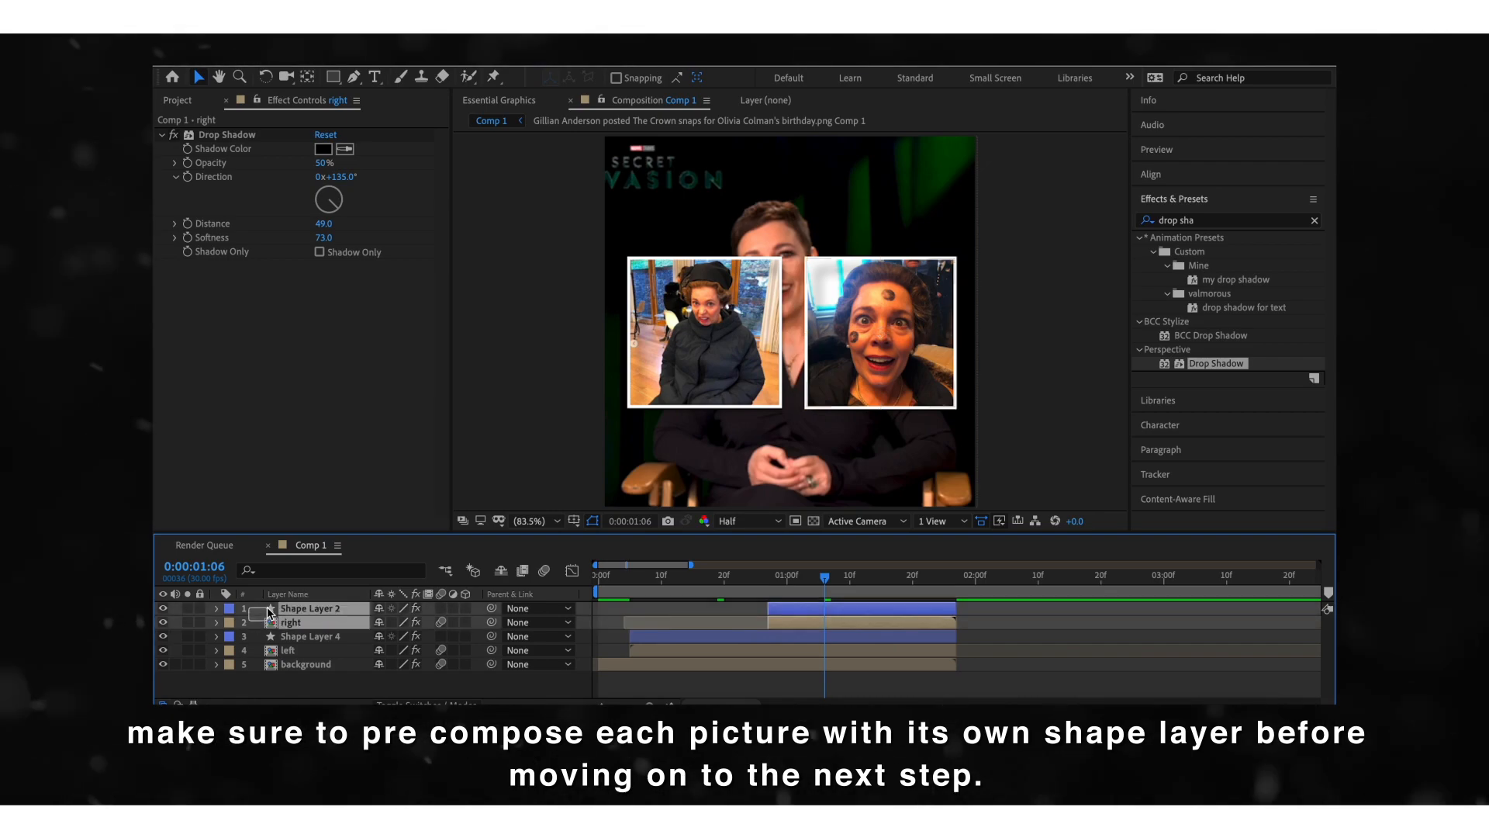
pyautogui.rightClick(281, 611)
pyautogui.click(332, 614)
pyautogui.click(866, 466)
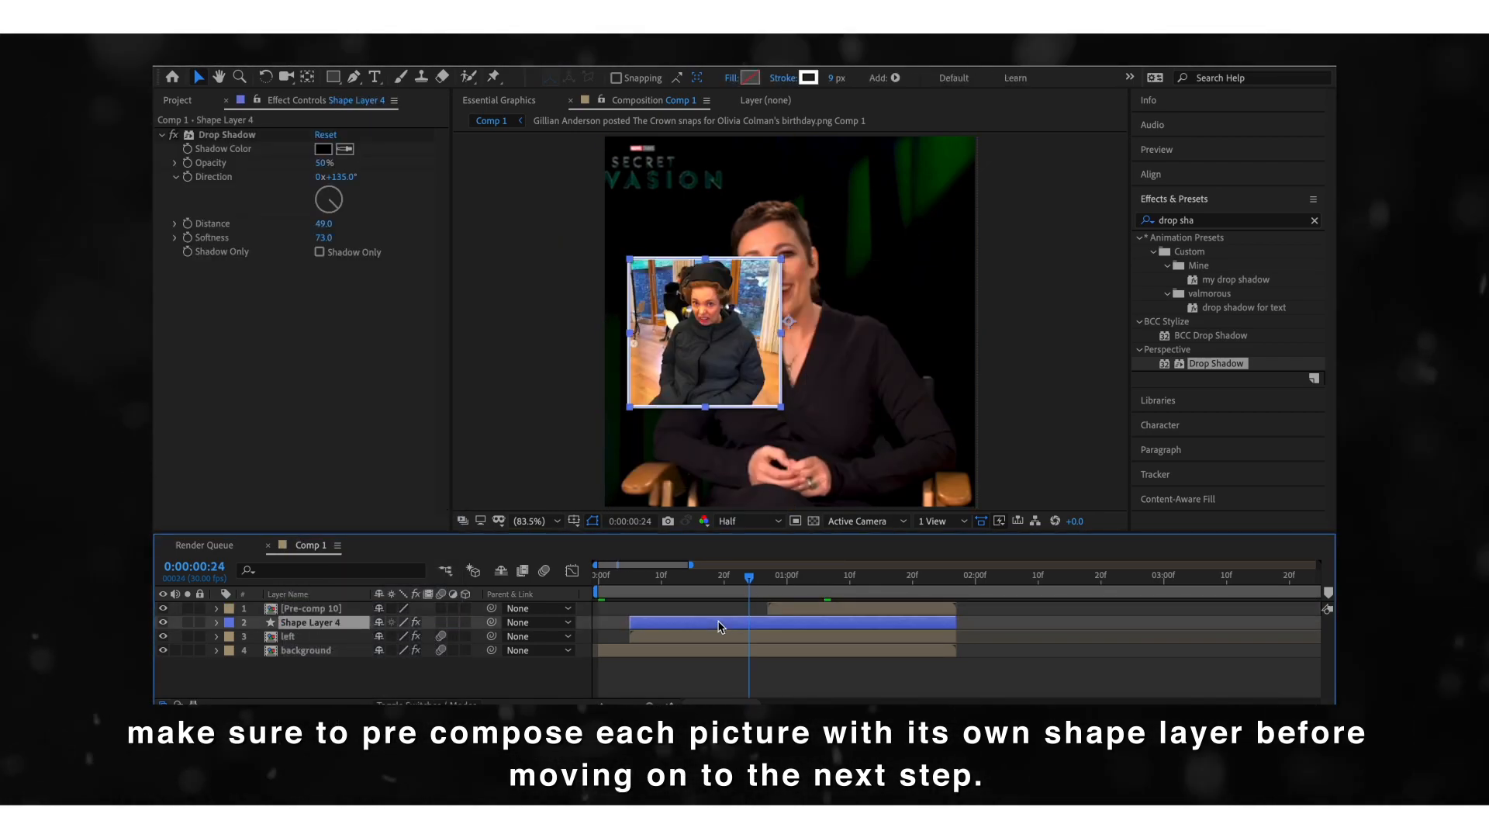
# Step: Pre-compose the left picture together with its border, Shape Layer 4, moving all attributes into the new composition
pyautogui.rightClick(292, 635)
pyautogui.click(342, 615)
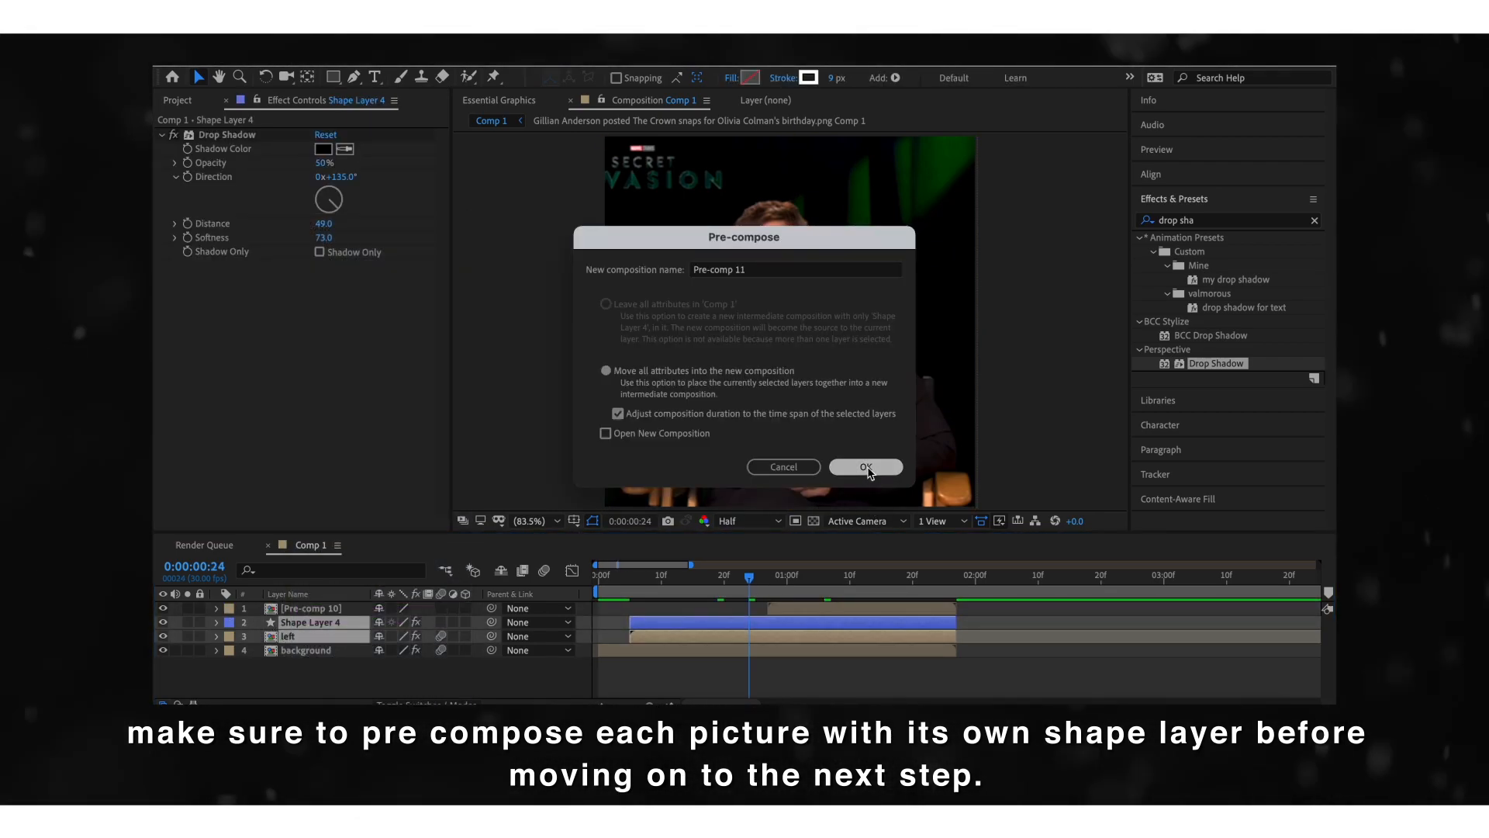
pyautogui.click(870, 465)
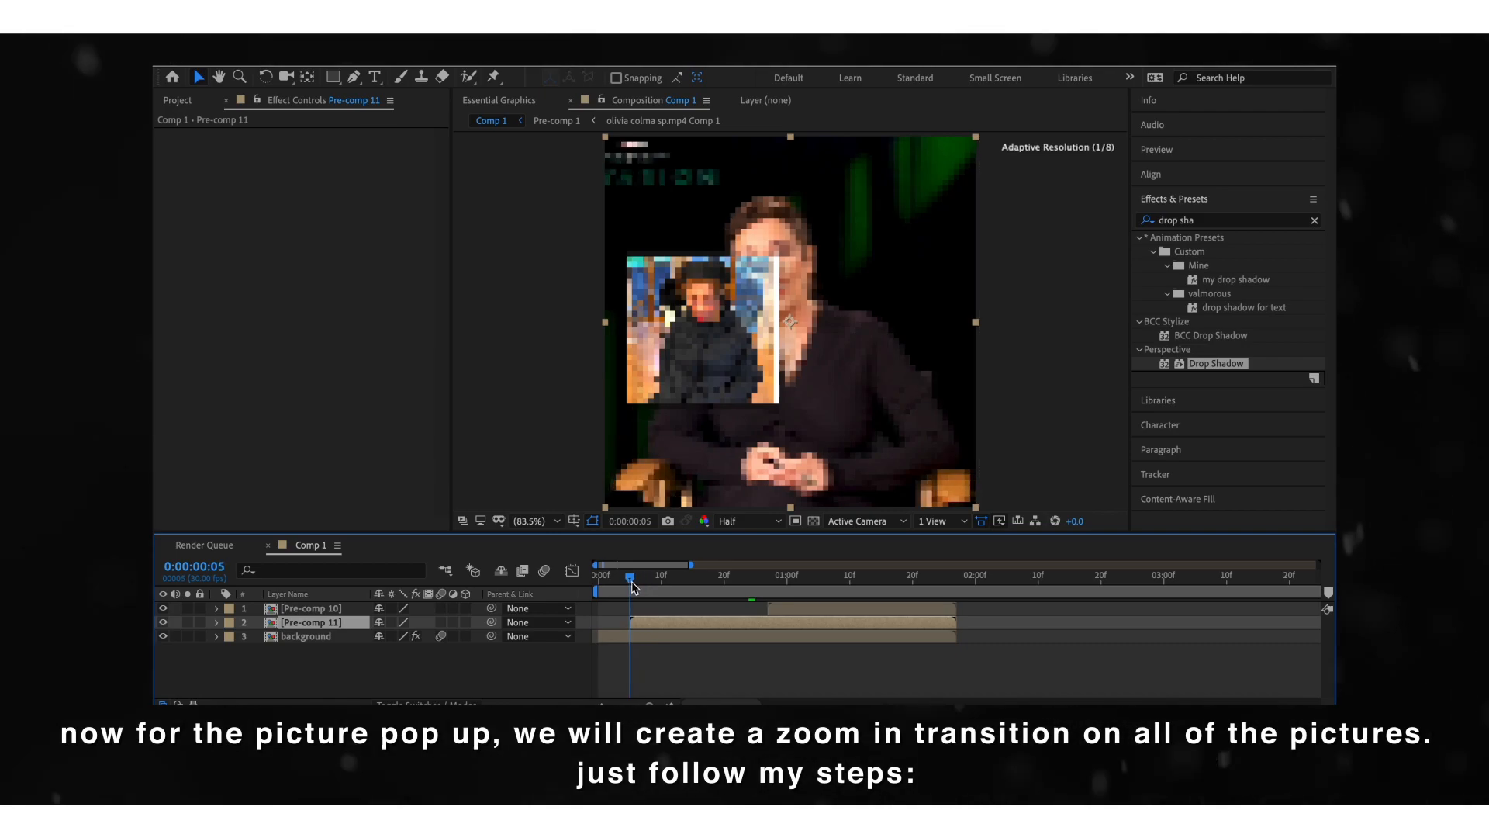
# Step: Keyframe the left picture pre-comp's Scale at 182% at 0:00:00:05 and 100% at 0:00:00:21
pyautogui.moveTo(632, 587); pyautogui.dragTo(730, 587)
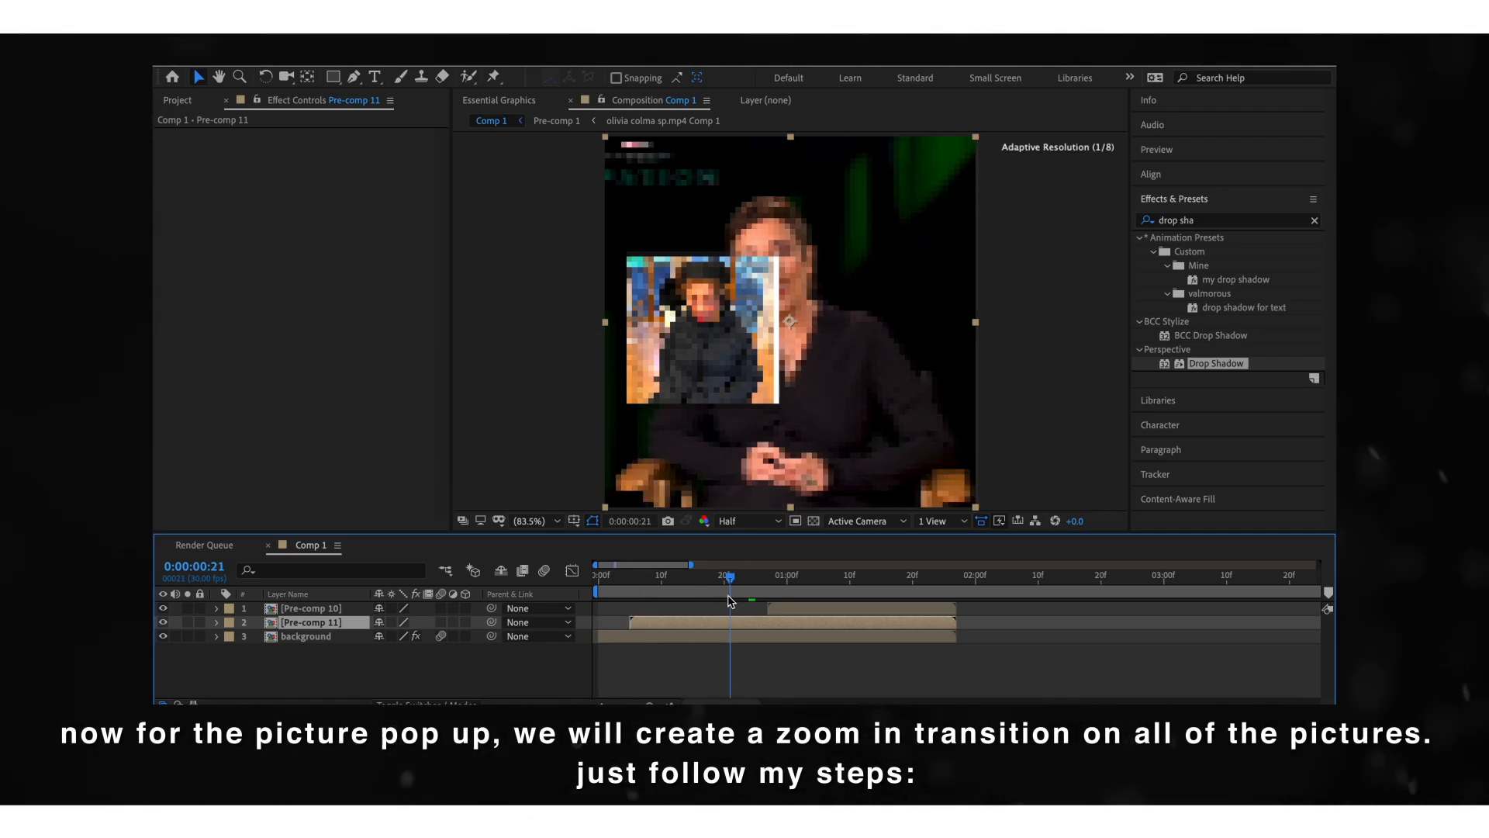
pyautogui.press('s')
pyautogui.press('i')
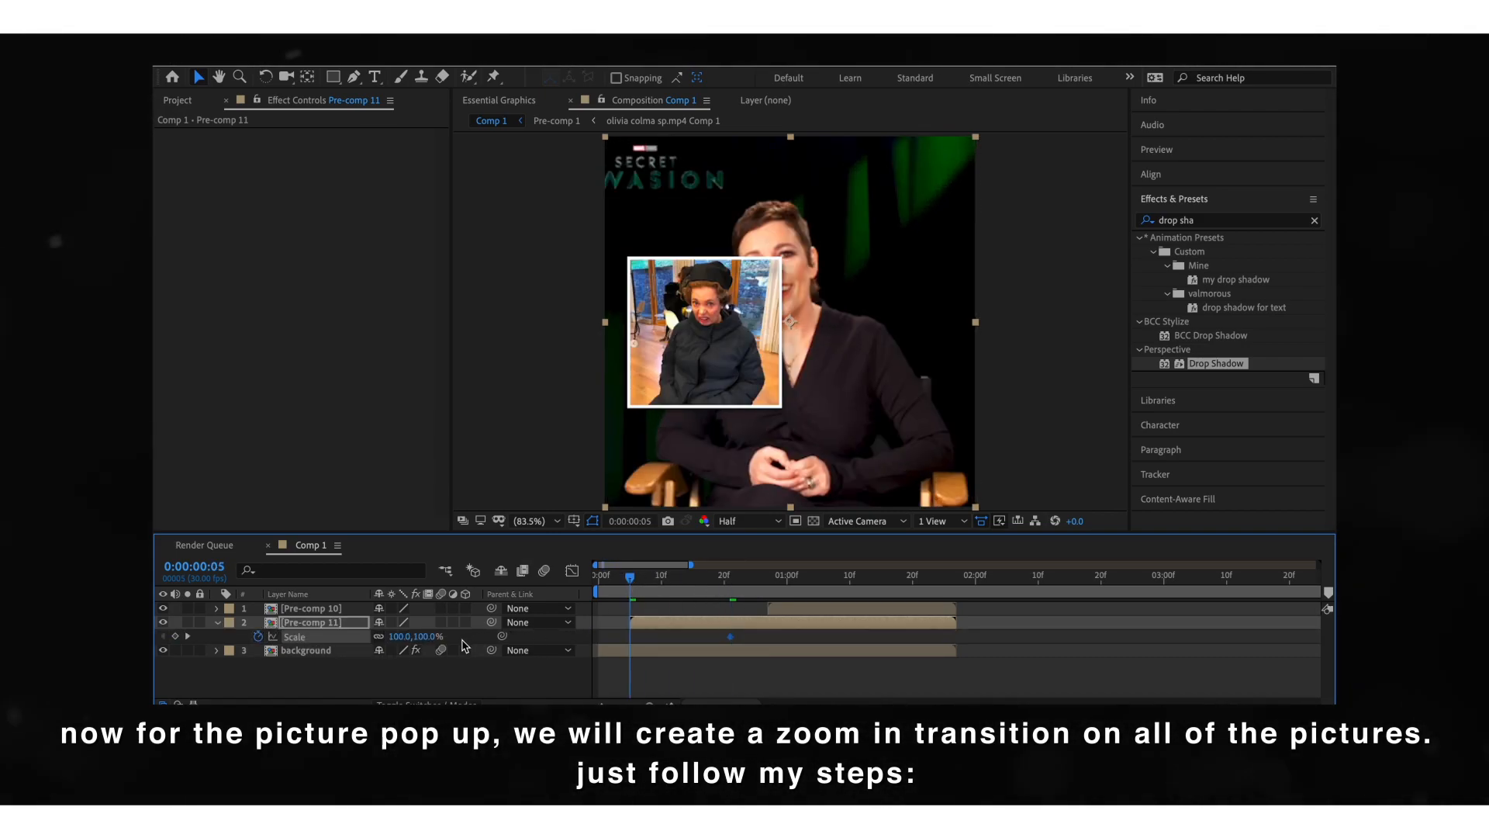
pyautogui.moveTo(436, 636)
pyautogui.mouseDown()
pyautogui.moveTo(479, 639)
pyautogui.moveTo(444, 638)
pyautogui.mouseUp()
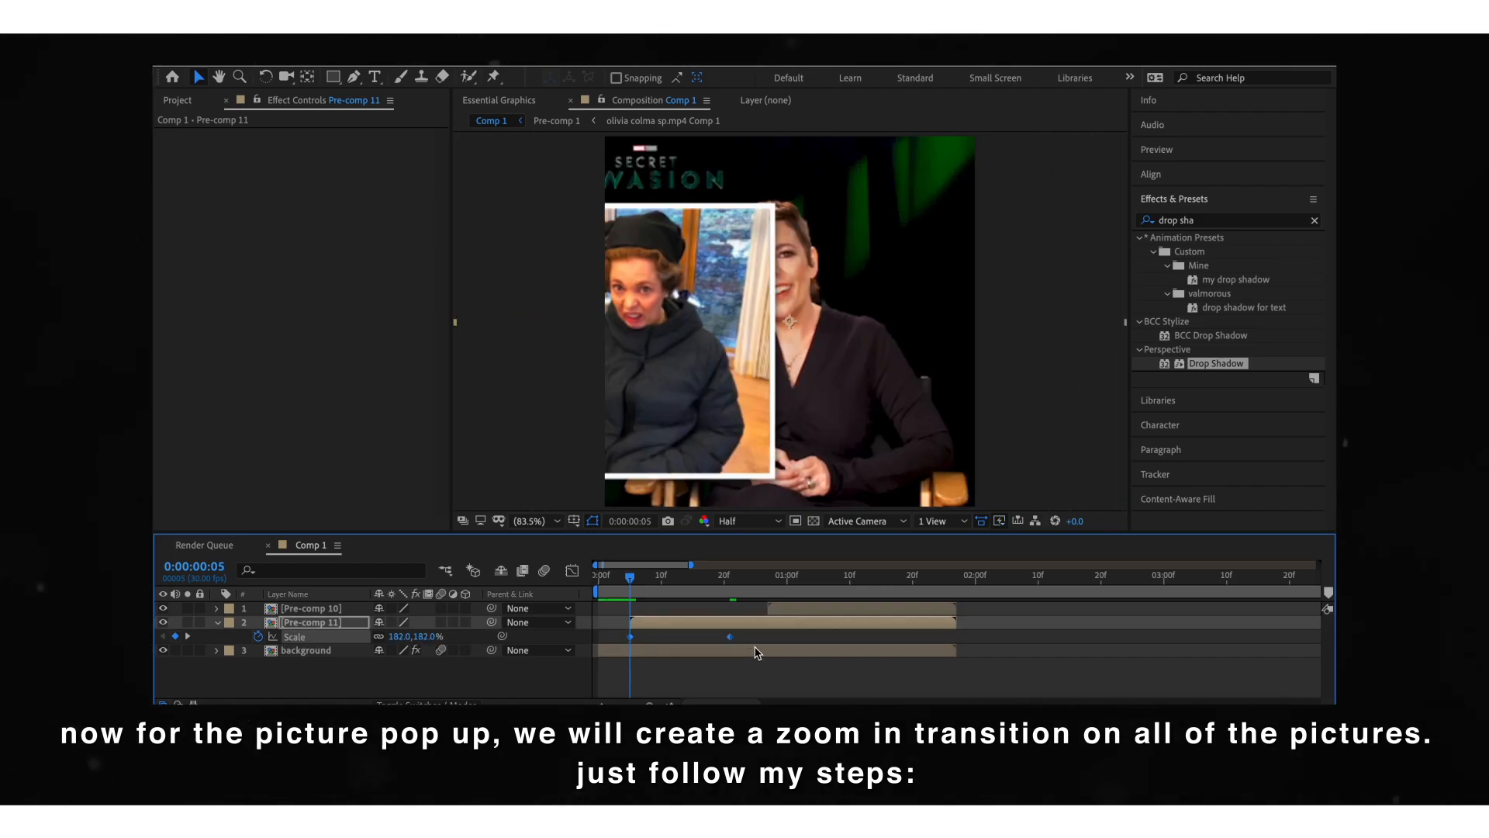
# Step: Apply Easy Ease to both scale keyframes and shape the value graph into a steep initial drop that flattens out
pyautogui.rightClick(729, 640)
pyautogui.moveTo(794, 696)
pyautogui.click(959, 587)
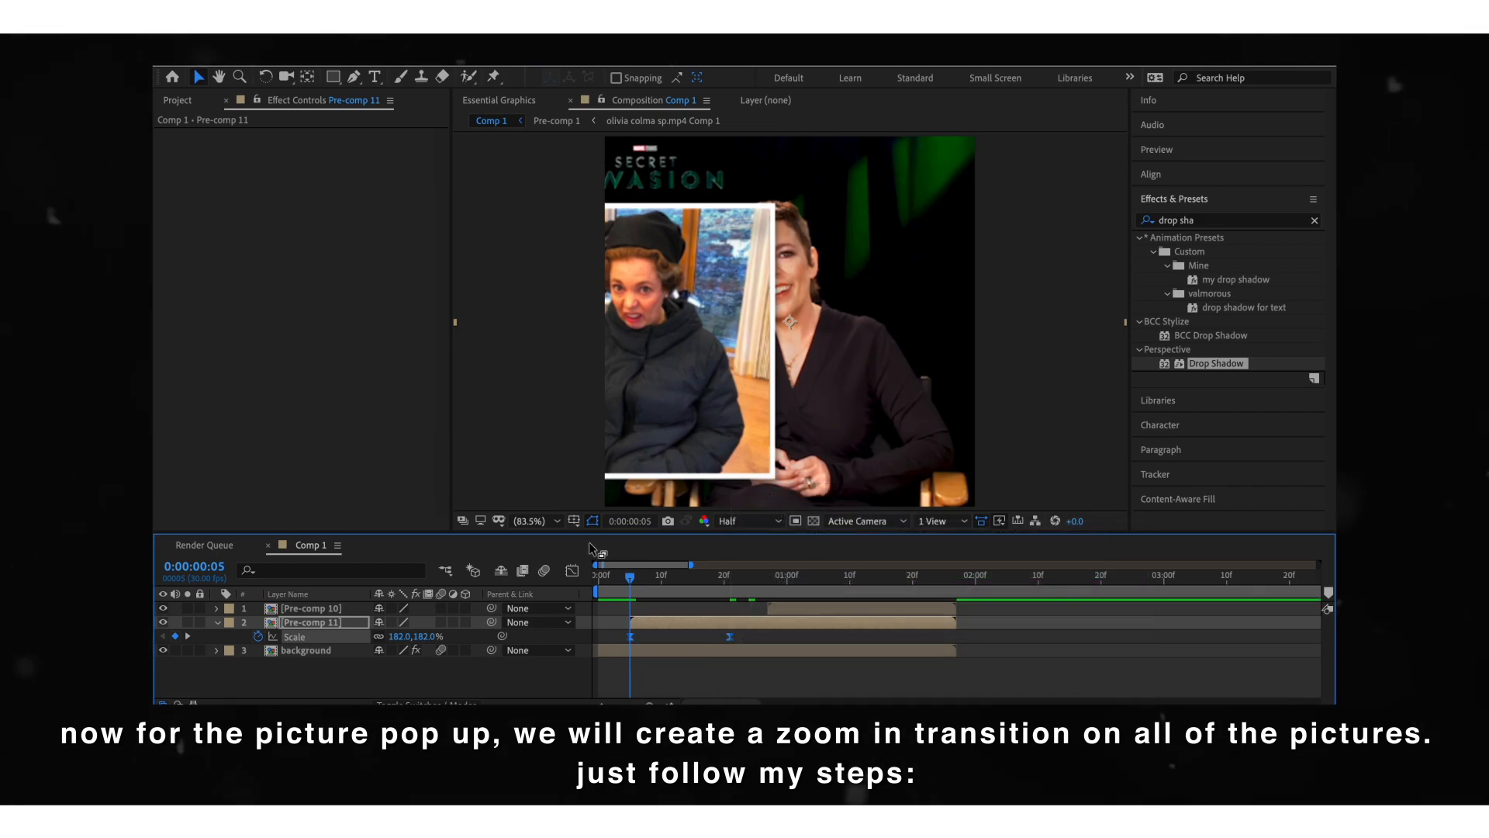
pyautogui.click(571, 572)
pyautogui.click(770, 688)
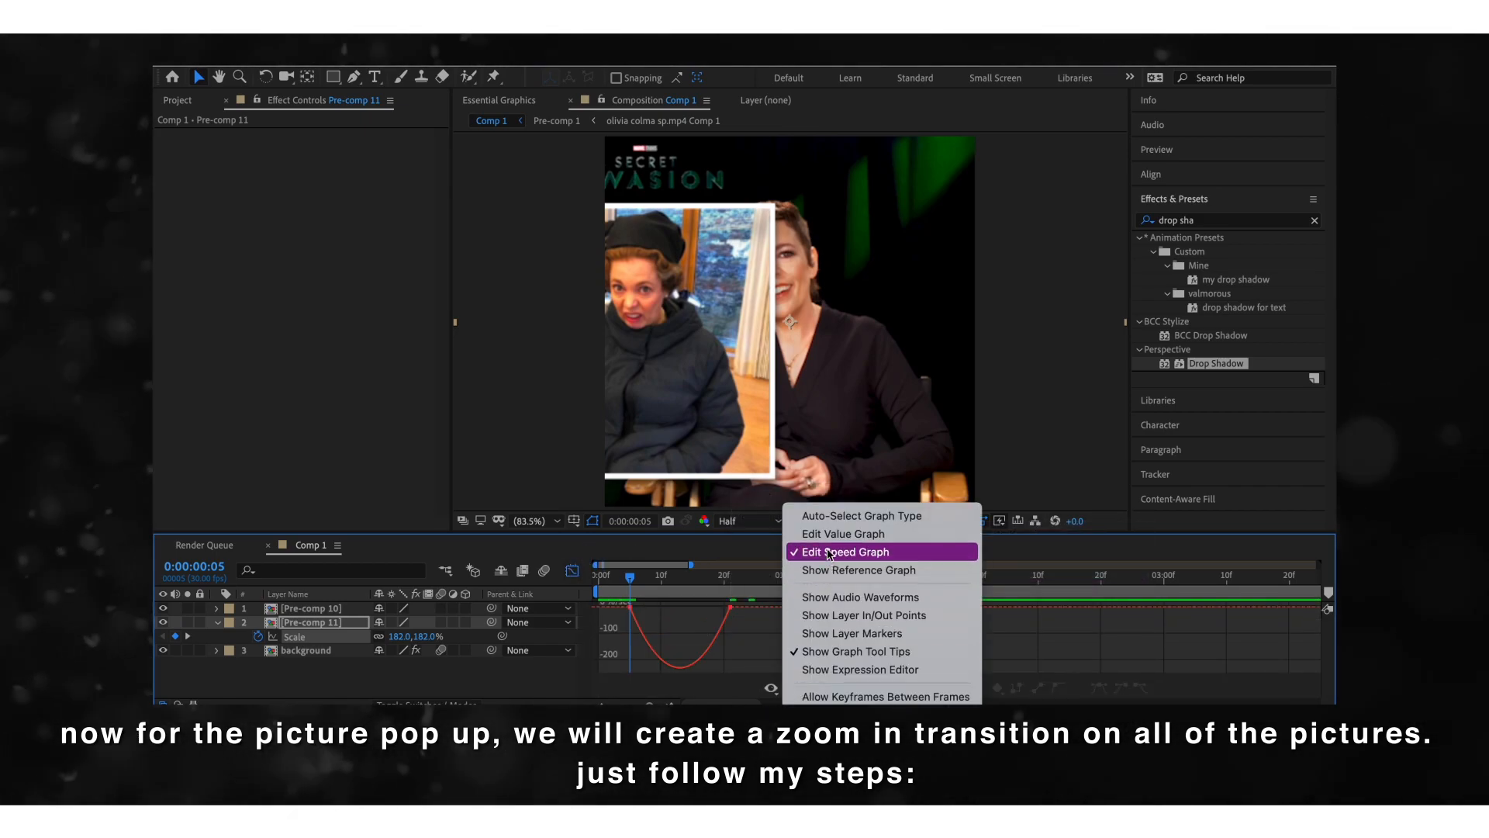
pyautogui.click(832, 535)
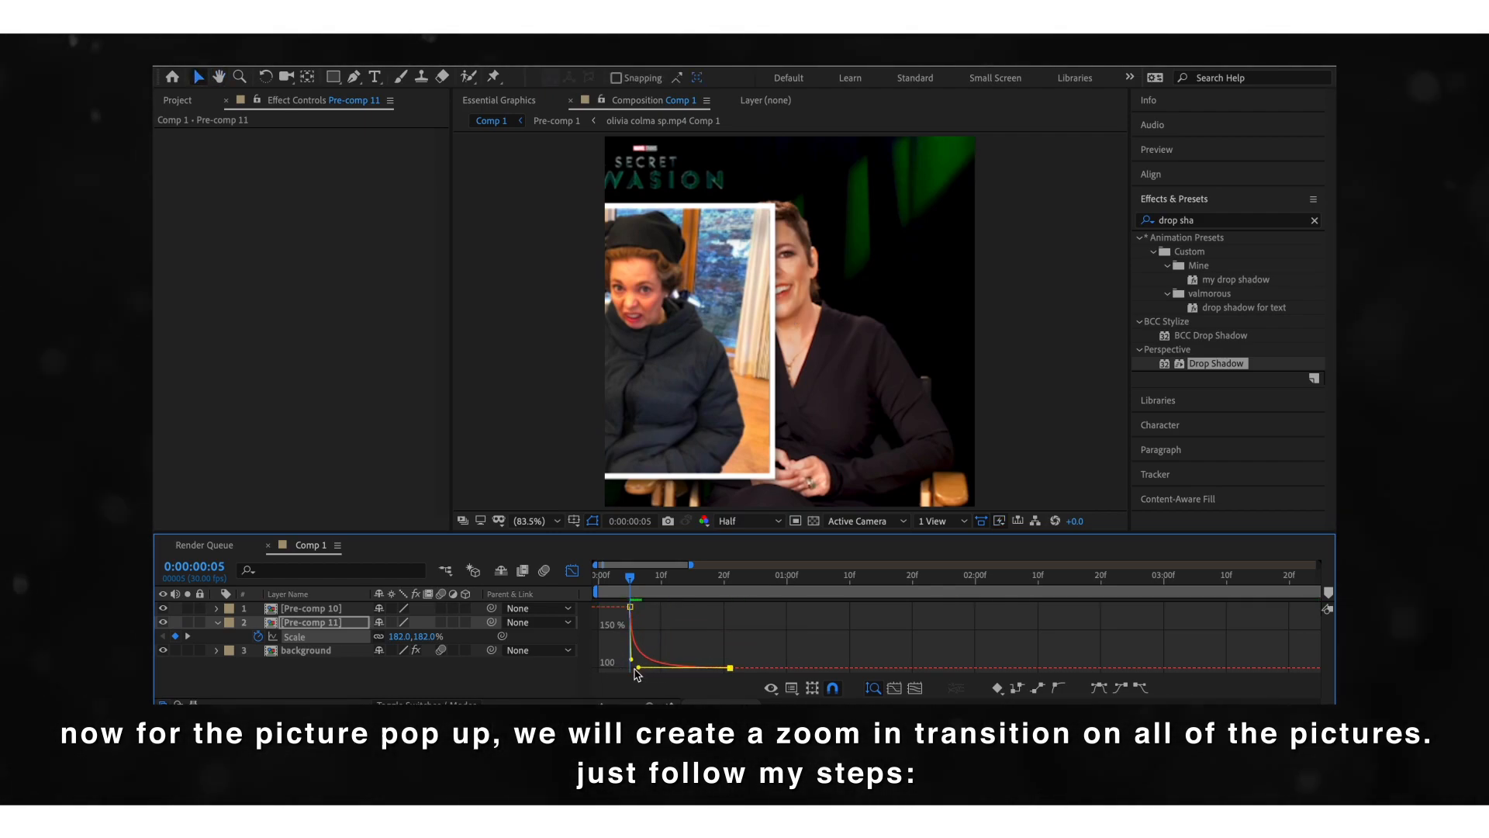
pyautogui.press('space')
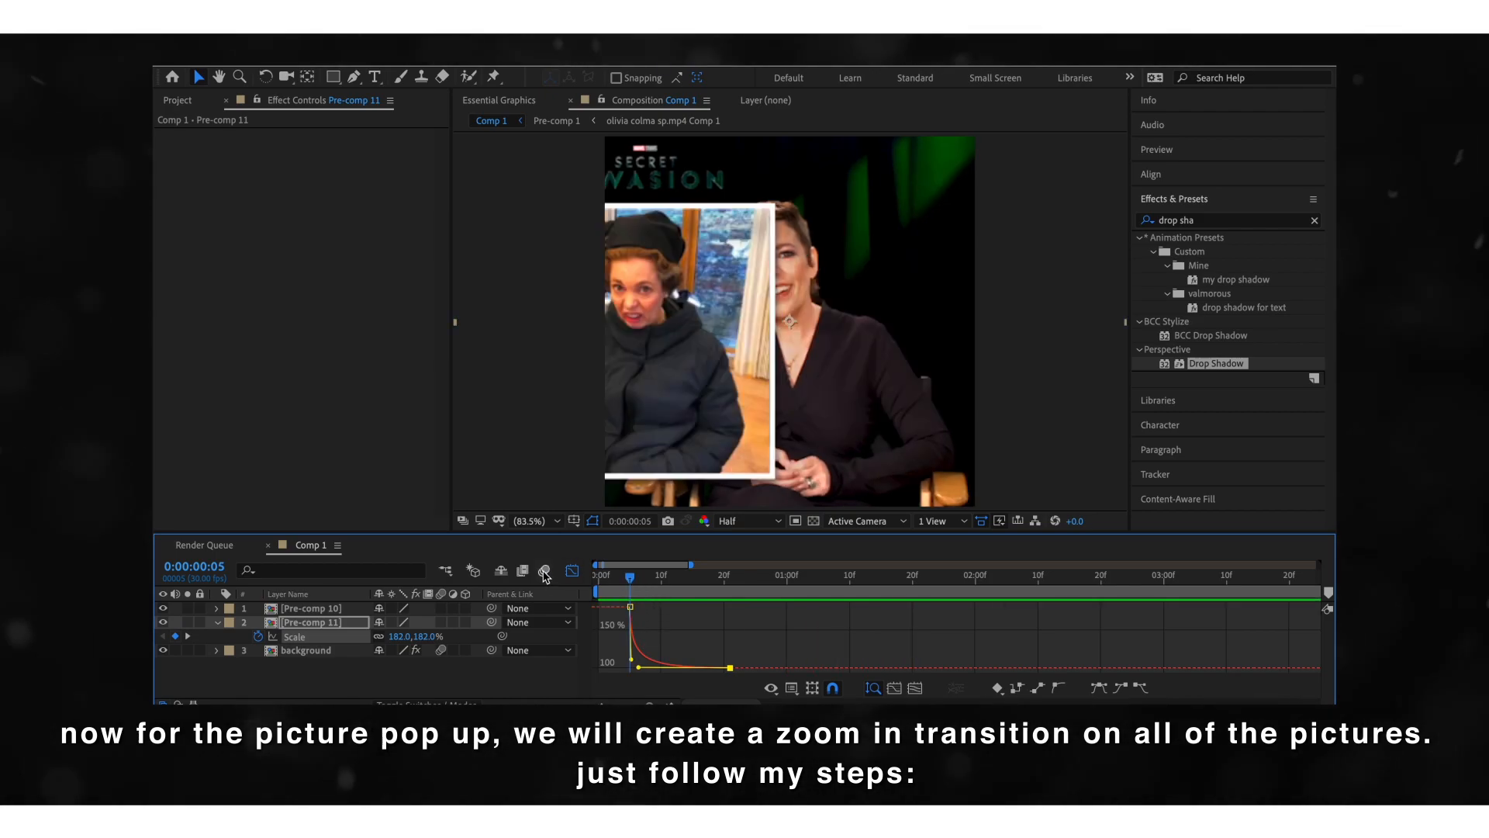
# Step: Move the 100% scale keyframe to about 0:00:01:10 and steepen the start of the value curve again
pyautogui.hotkey('shift', 'F3')
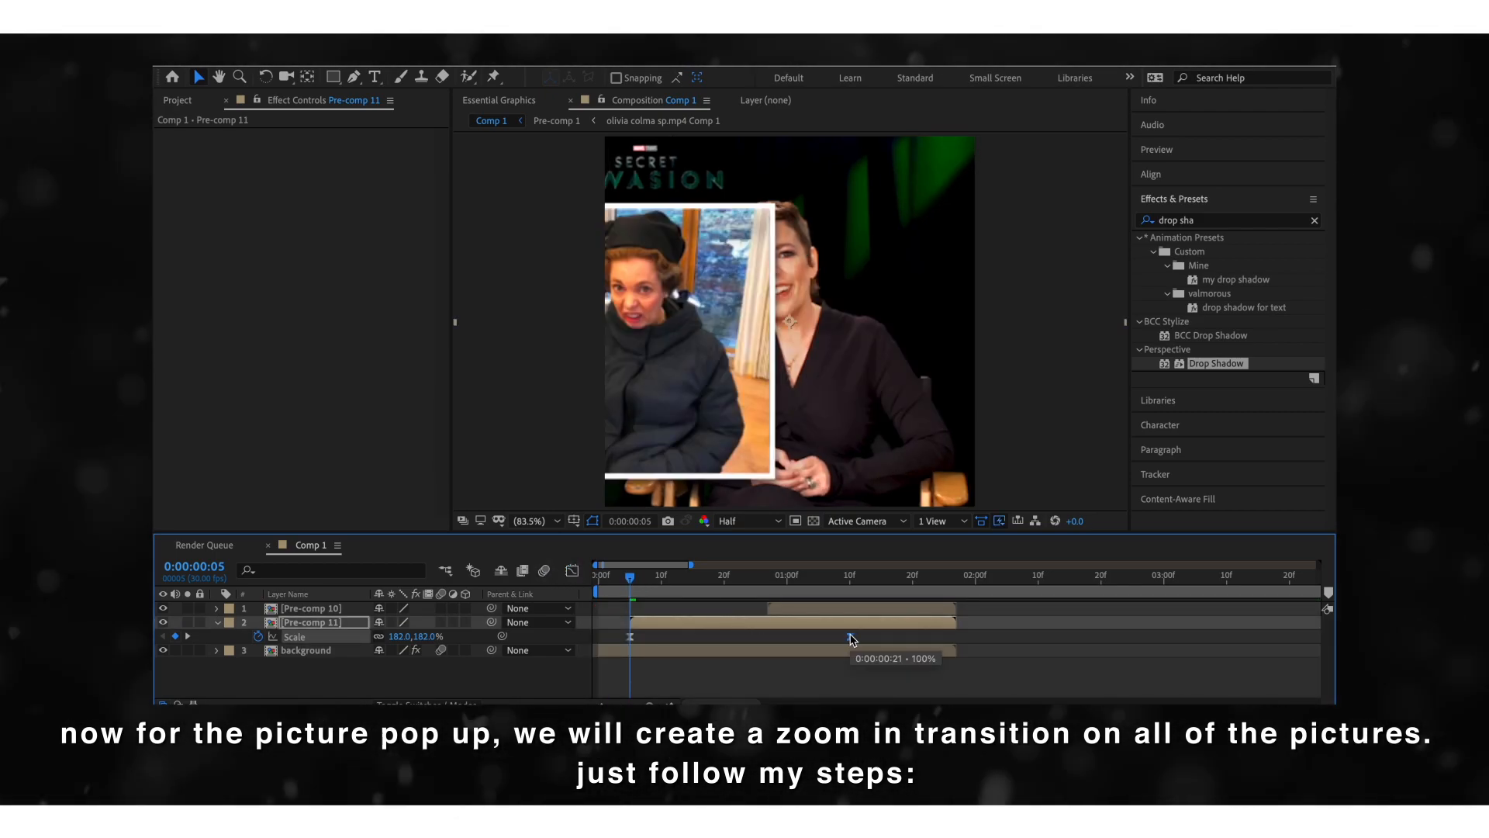
pyautogui.hotkey('shift', 'F3')
pyautogui.moveTo(634, 667); pyautogui.dragTo(631, 630)
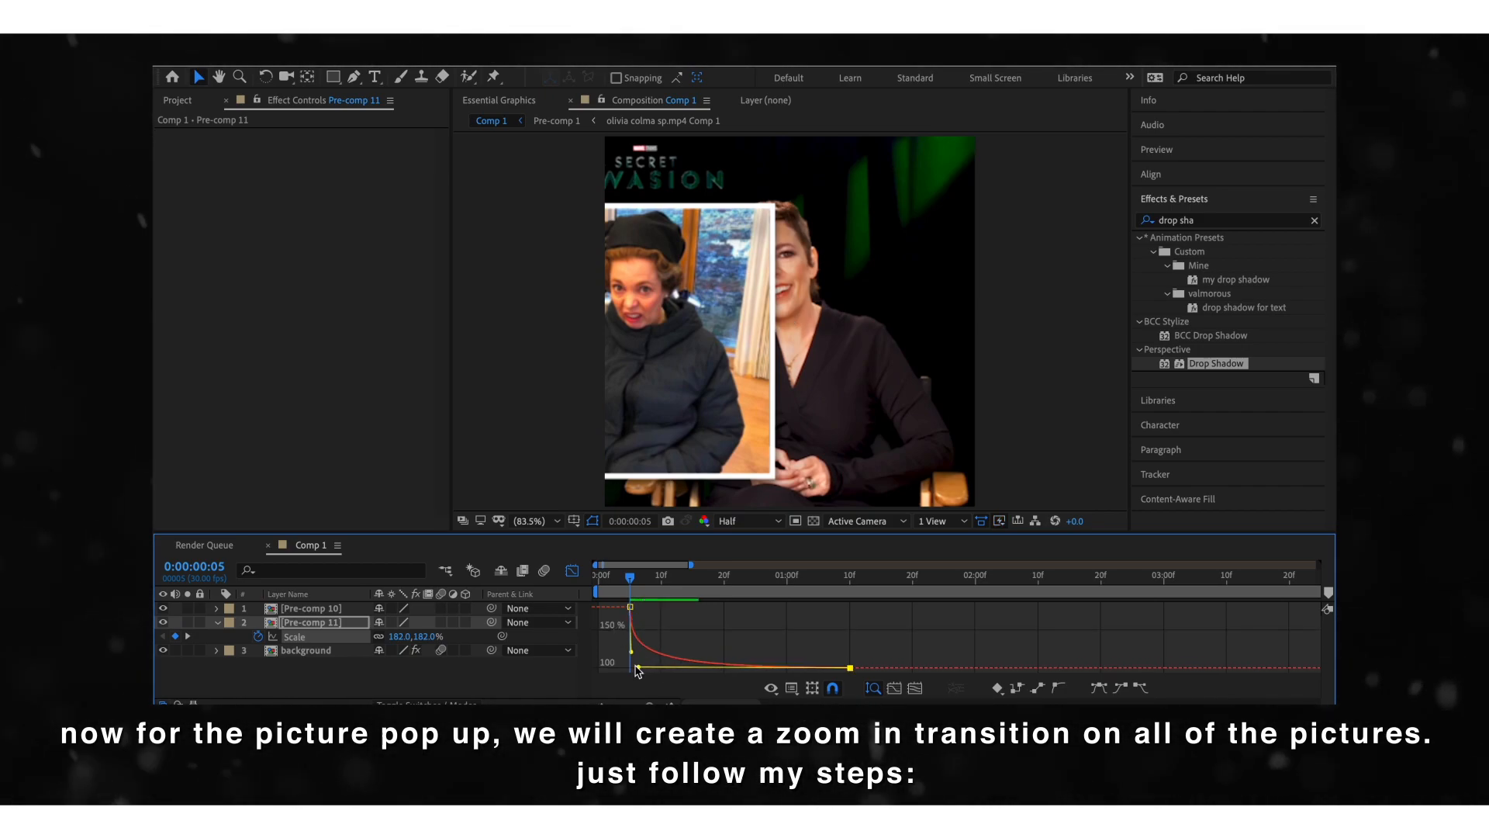
pyautogui.press('space')
# Step: Fade in the left picture pre-comp with Opacity keyframes of 0% at 0:00:00:05 and 100% at about 0:00:00:14
pyautogui.click(644, 577)
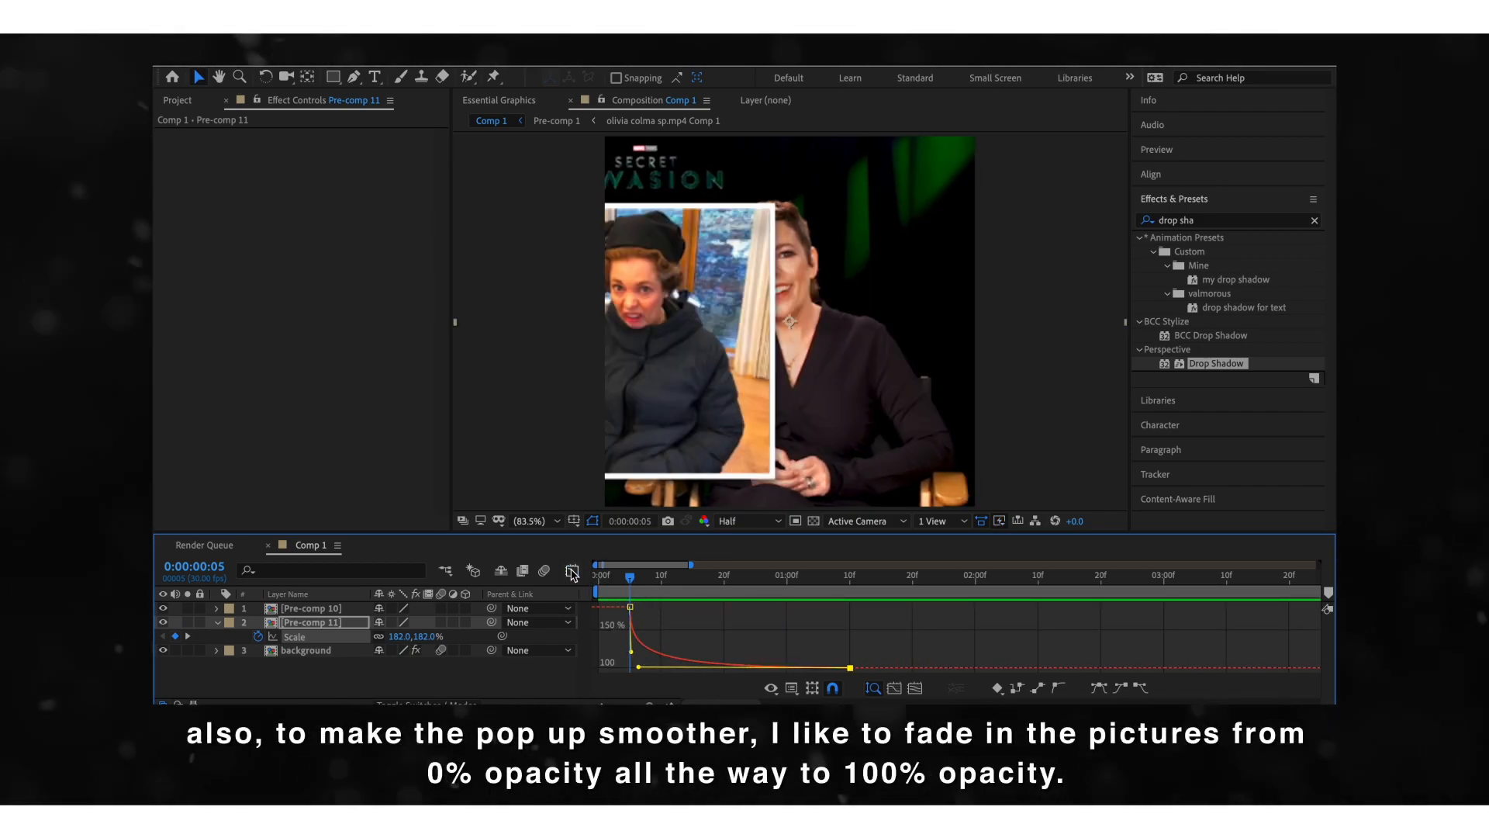
pyautogui.hotkey('shift', 'F3')
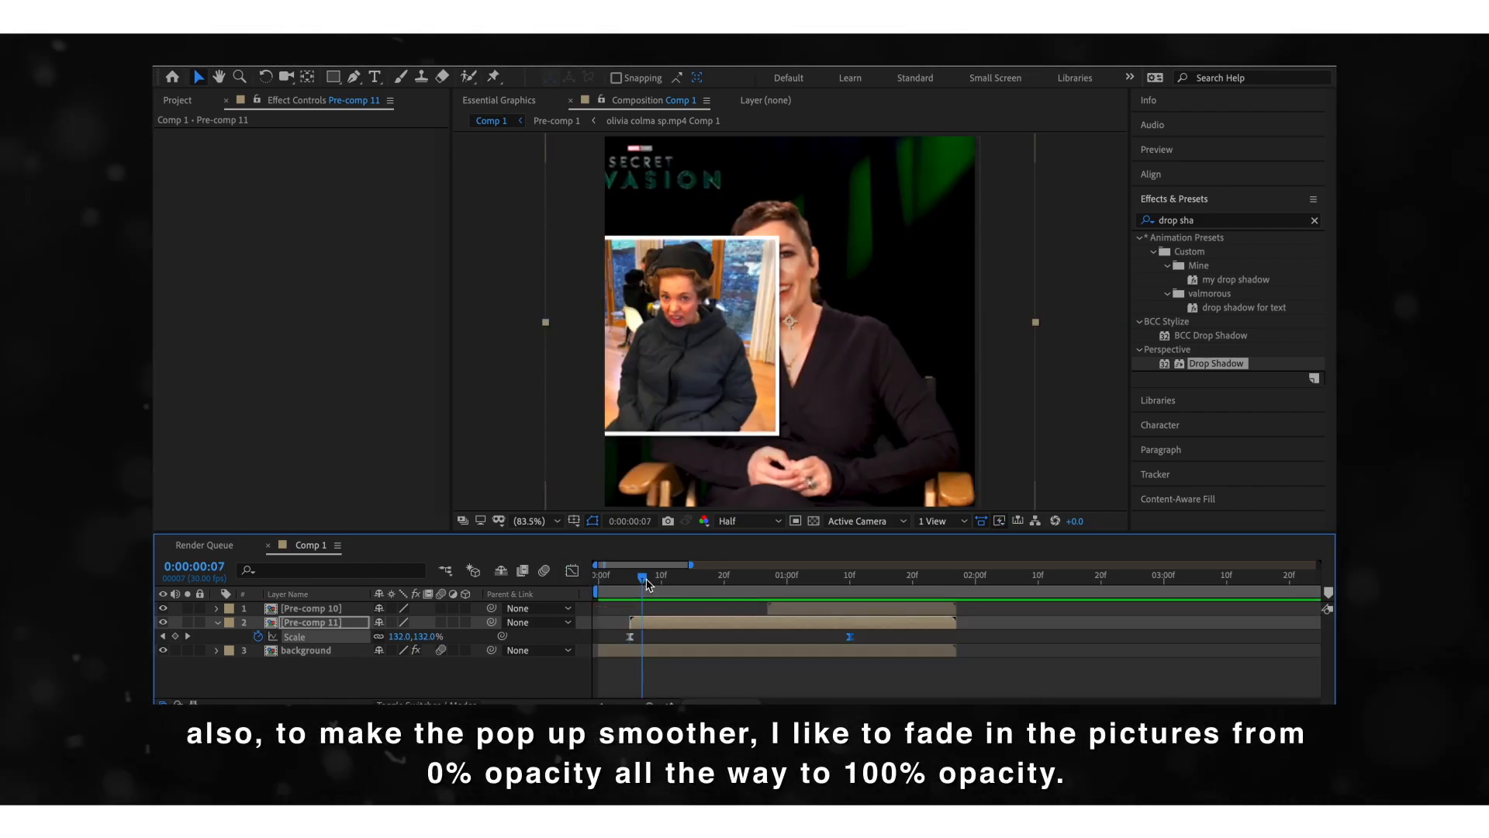
pyautogui.moveTo(648, 583); pyautogui.dragTo(686, 580)
pyautogui.press('t')
pyautogui.click(630, 578)
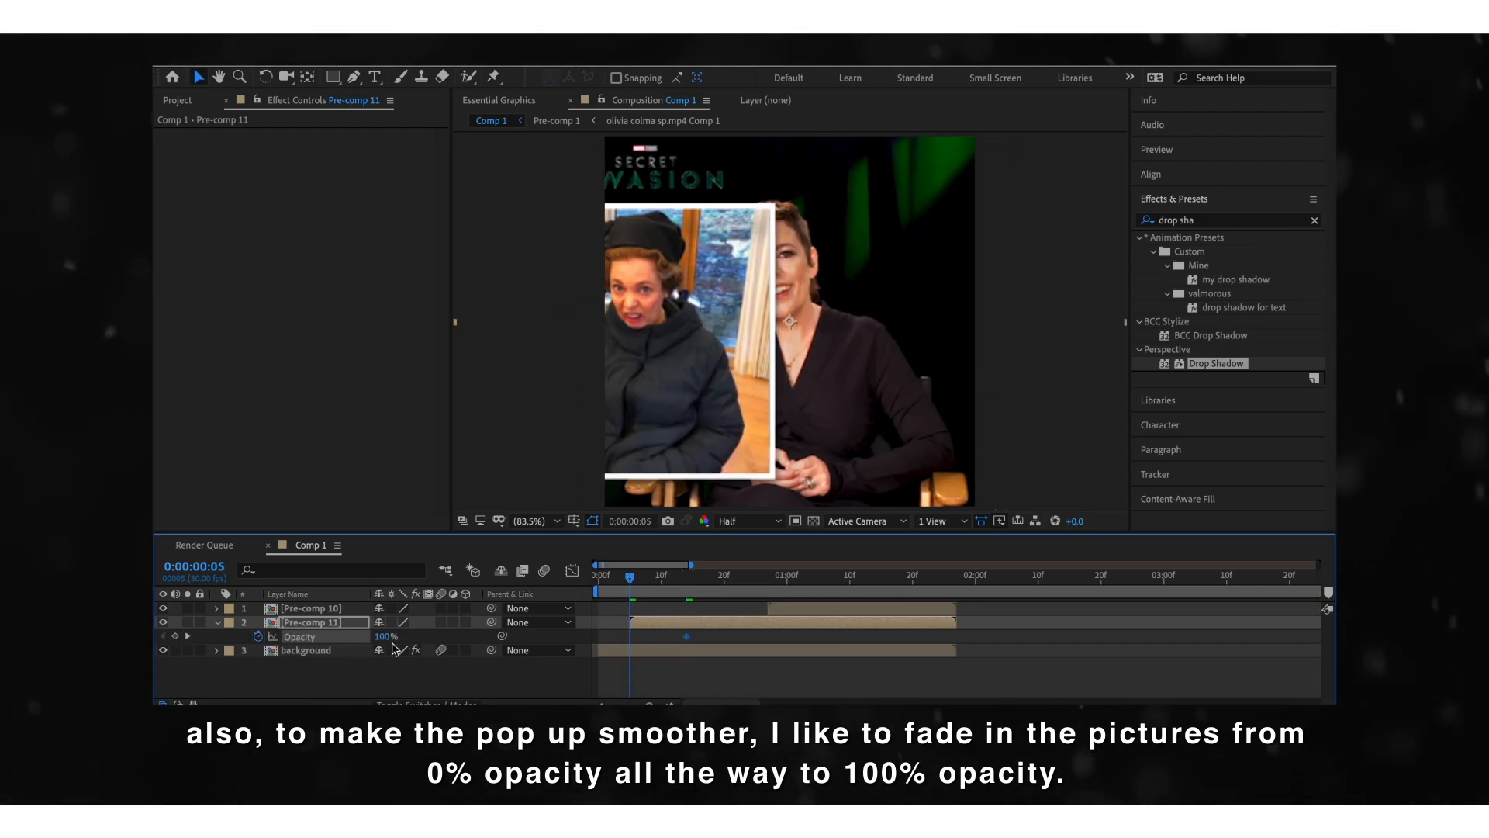
pyautogui.moveTo(385, 636); pyautogui.dragTo(279, 636)
pyautogui.press('space')
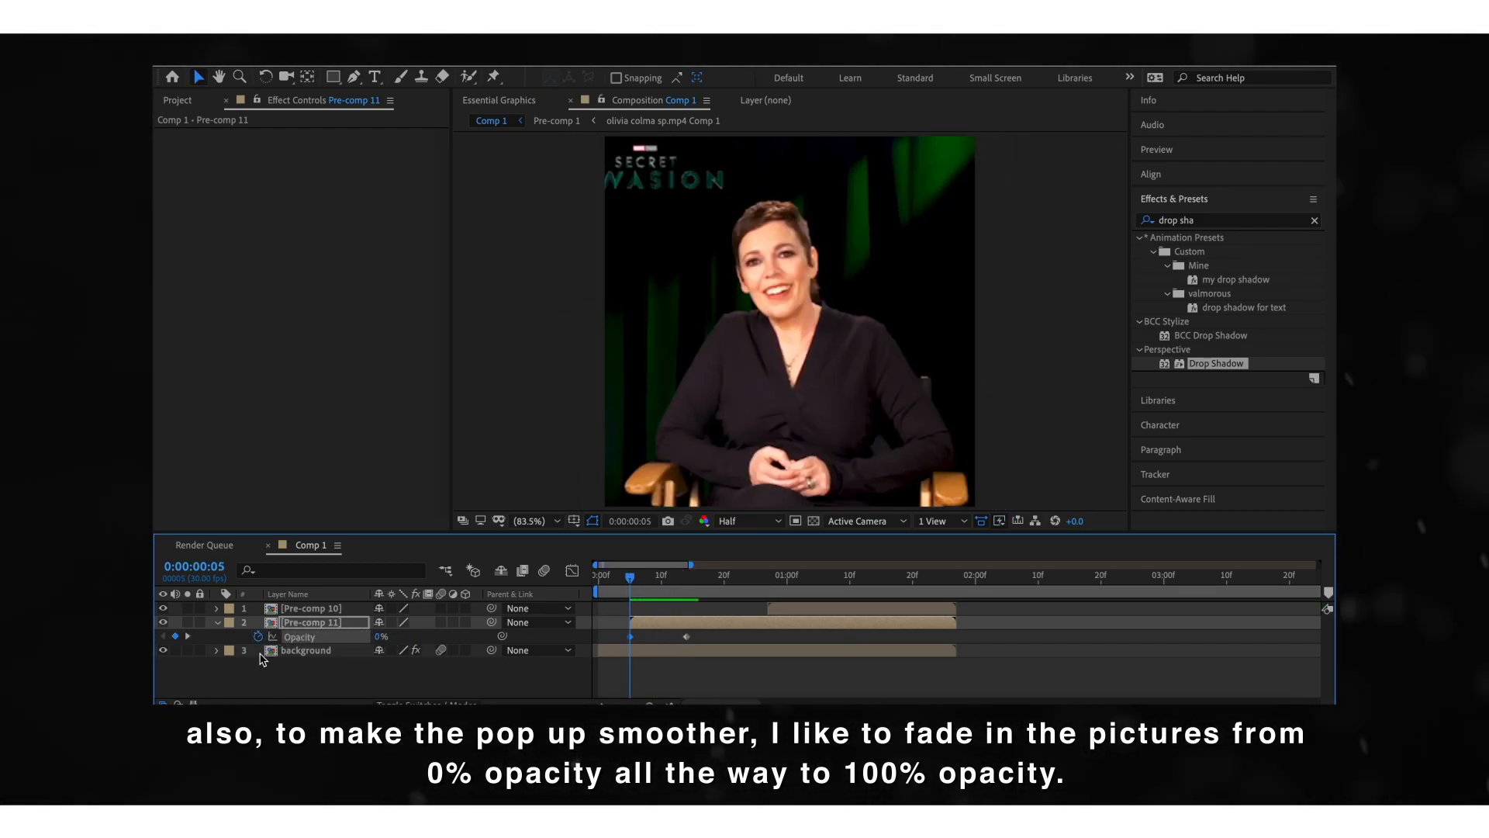
pyautogui.moveTo(733, 583); pyautogui.dragTo(743, 585)
# Step: Copy all scale and opacity keyframes of Pre-comp 11 and paste them onto Pre-comp 10 at its start
pyautogui.click(631, 586)
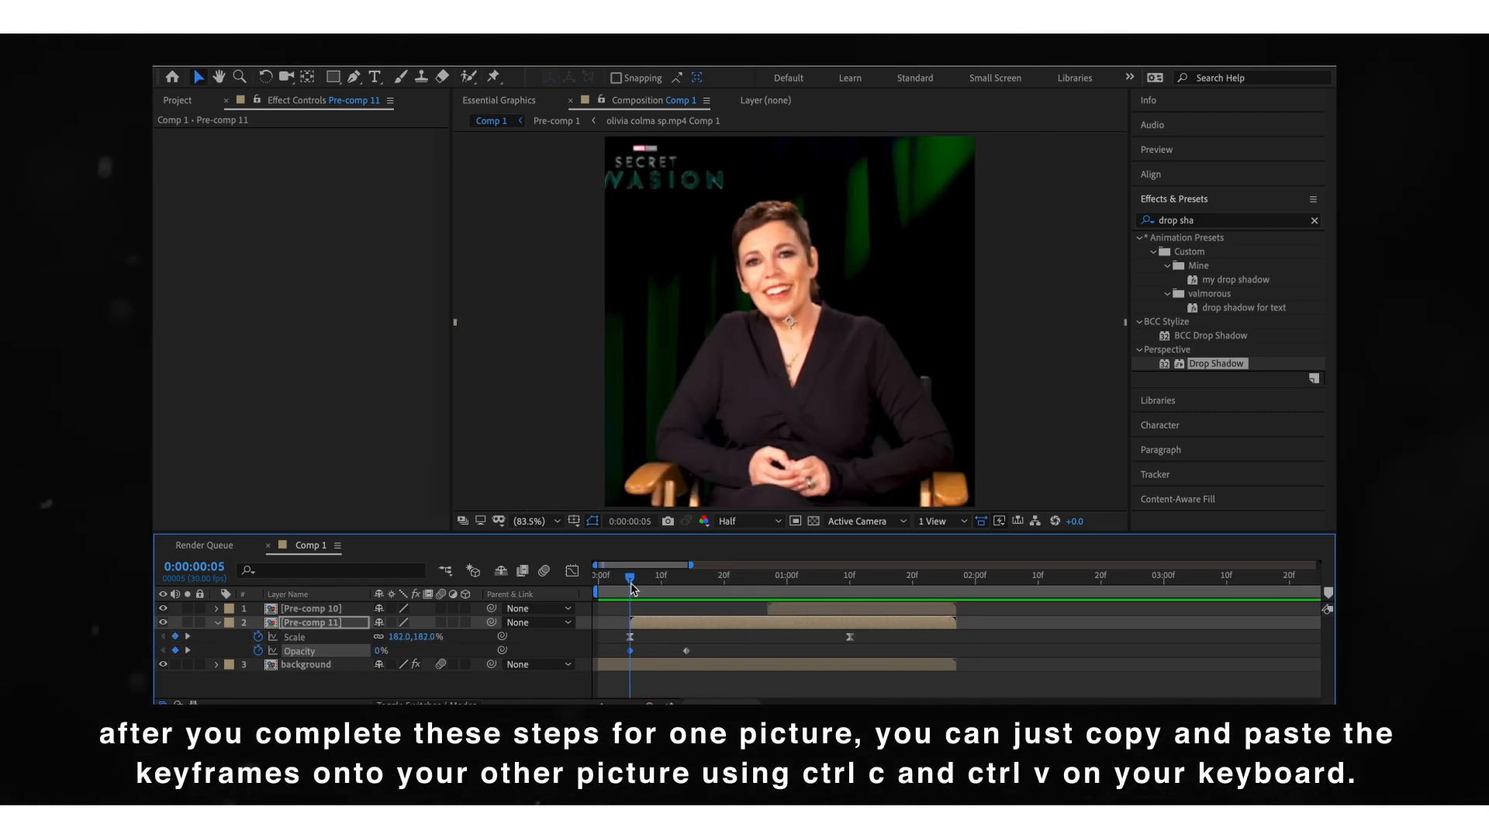
pyautogui.moveTo(615, 632); pyautogui.dragTo(927, 665)
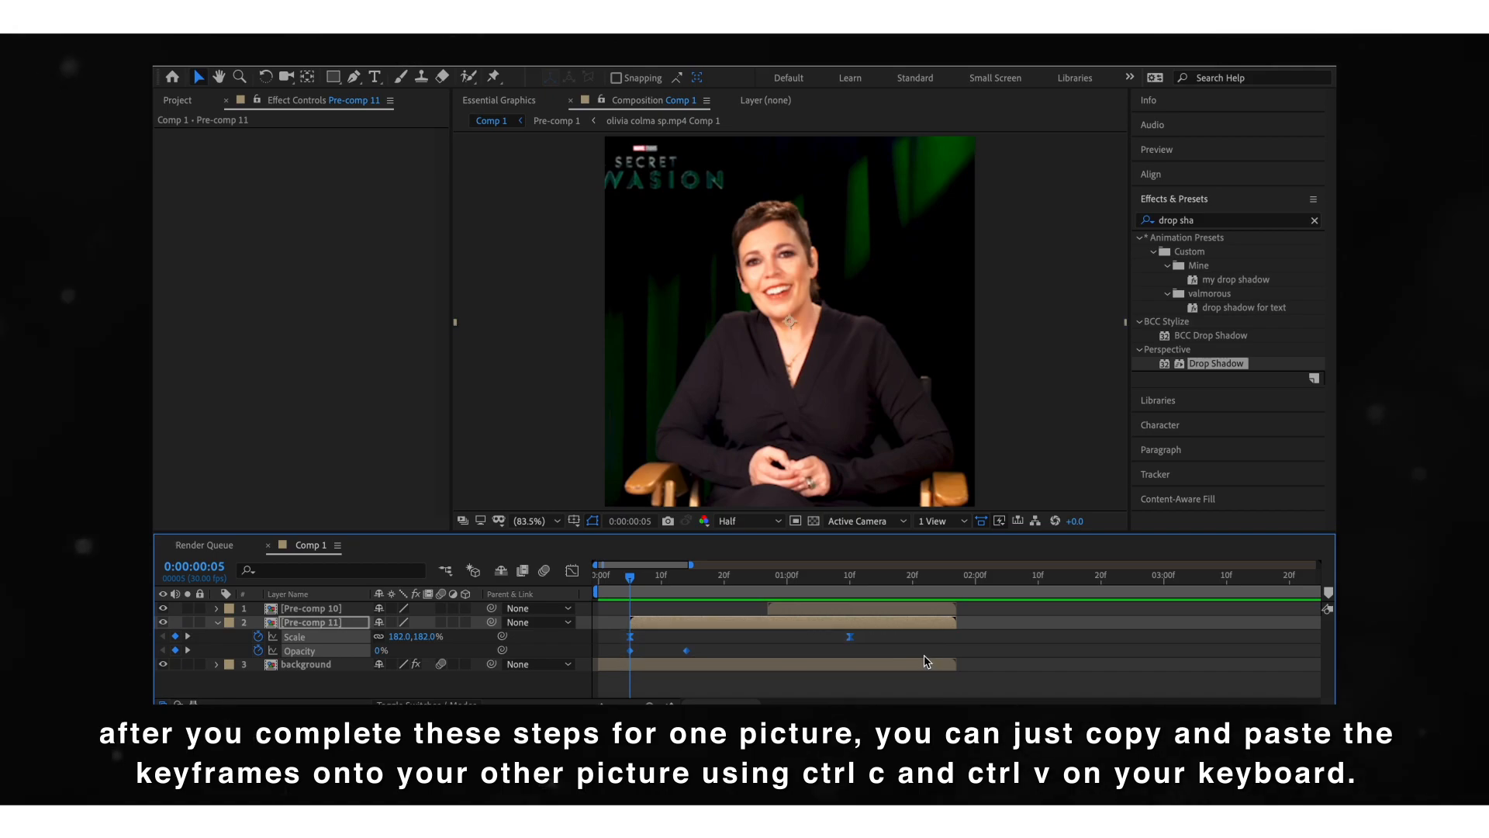
pyautogui.click(767, 582)
pyautogui.click(777, 615)
pyautogui.hotkey('ctrl', 'v')
pyautogui.click(595, 578)
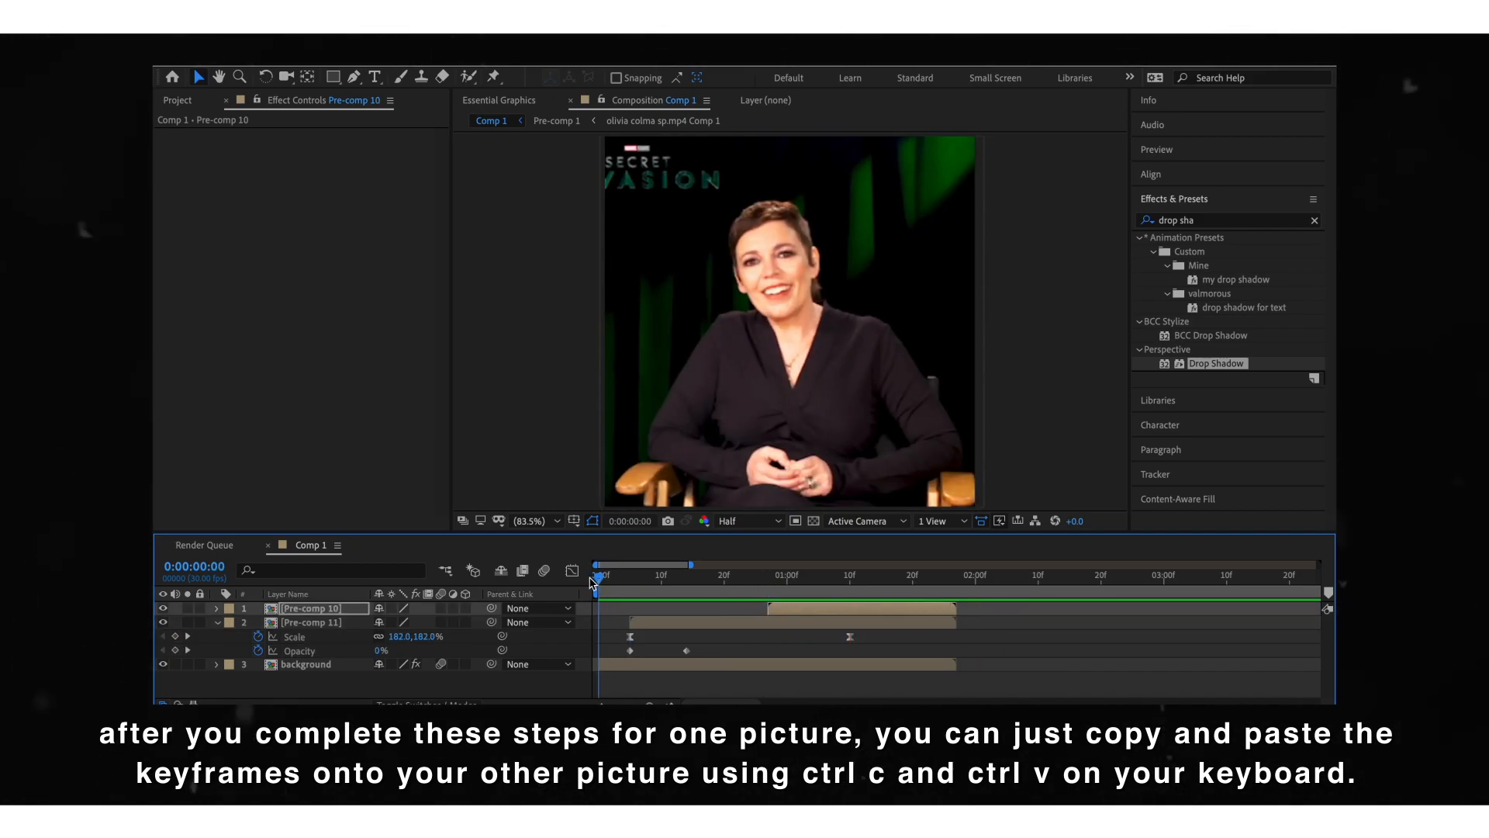
pyautogui.press('space')
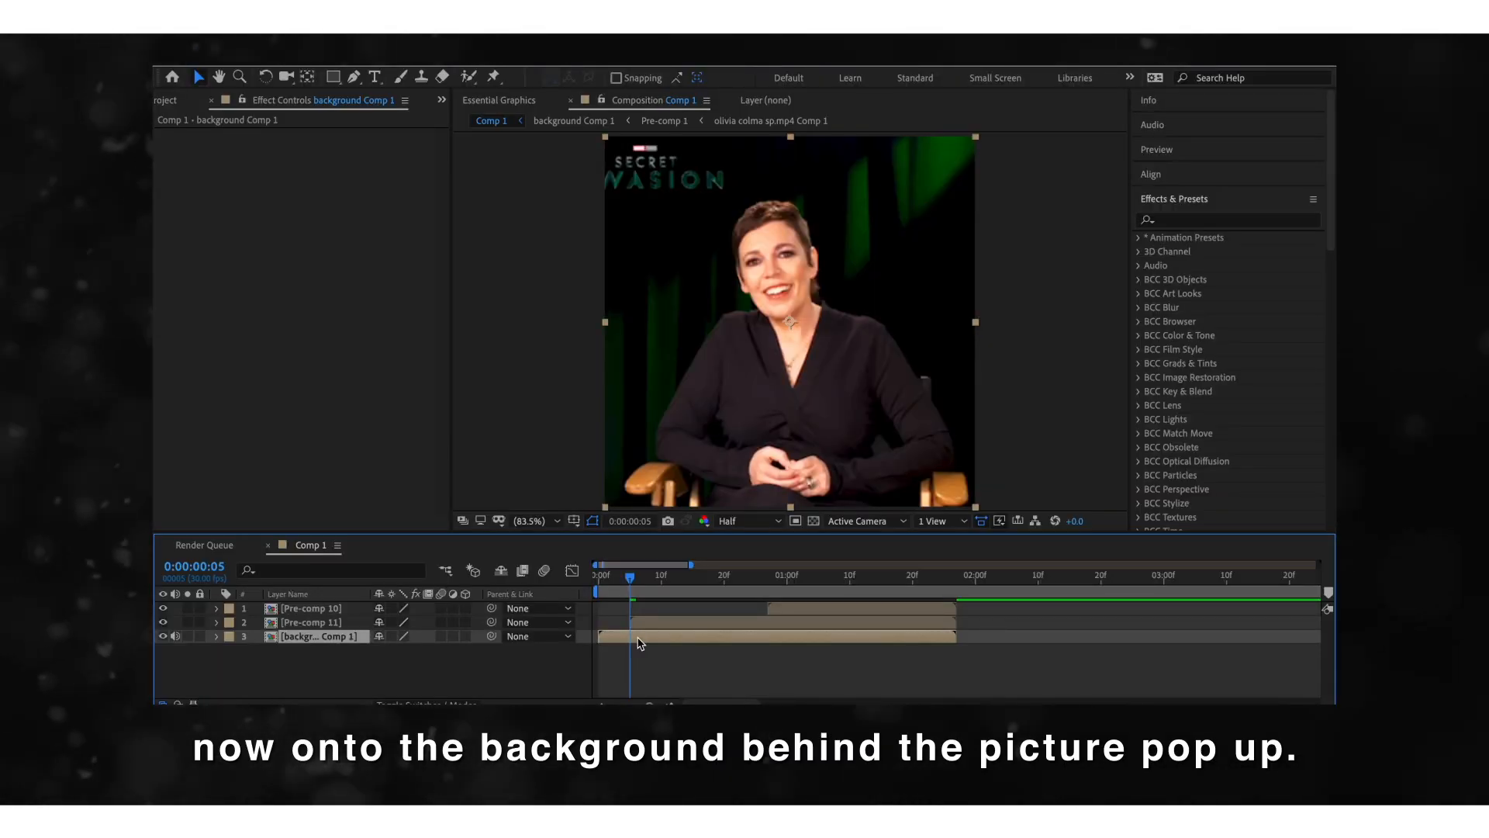
# Step: Duplicate the background layer and apply the Black & White effect to the upper copy
pyautogui.click(1230, 219)
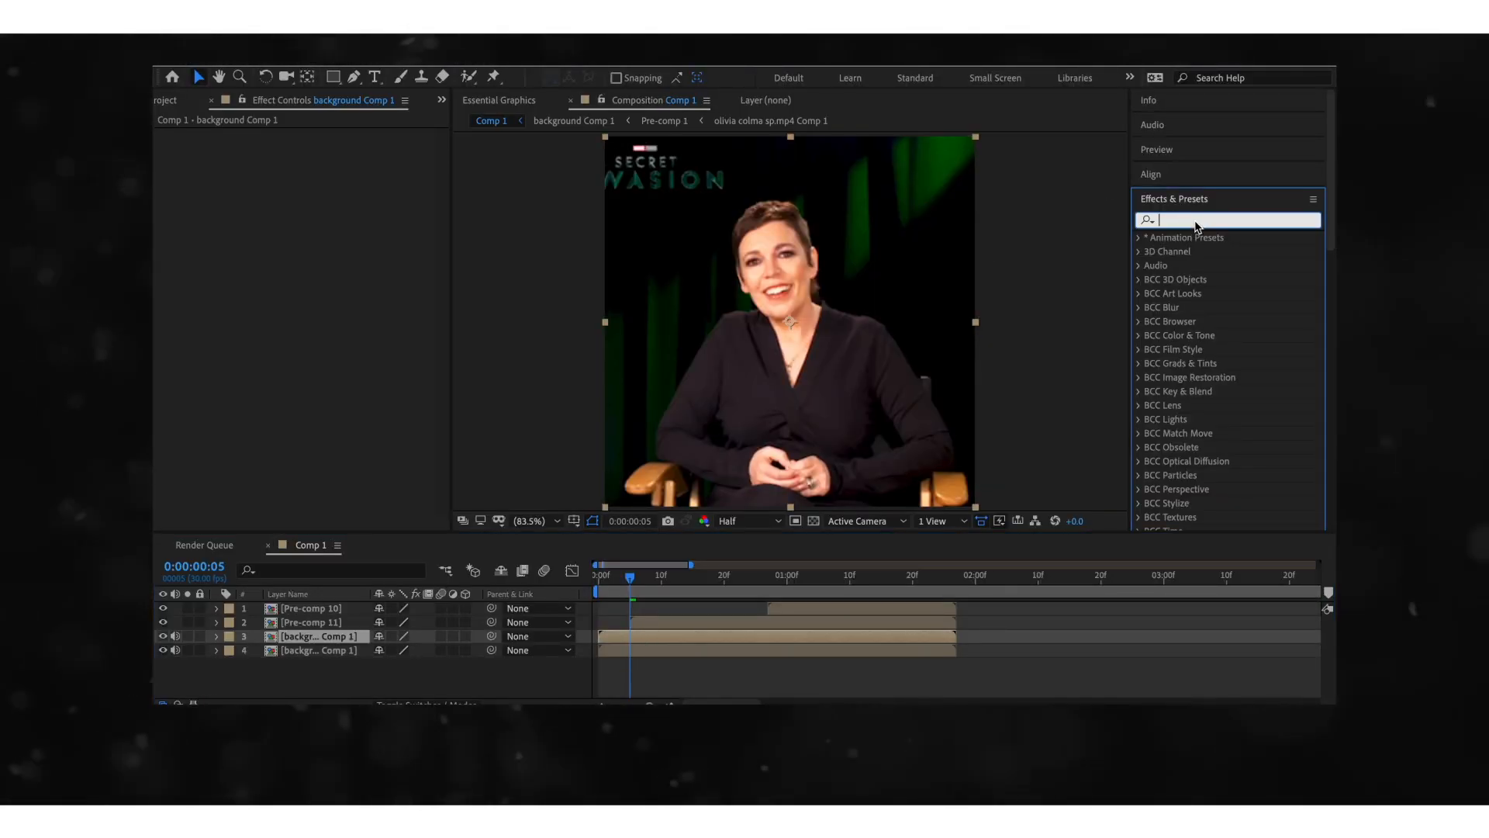
pyautogui.write('black')
pyautogui.moveTo(1203, 321); pyautogui.dragTo(943, 638)
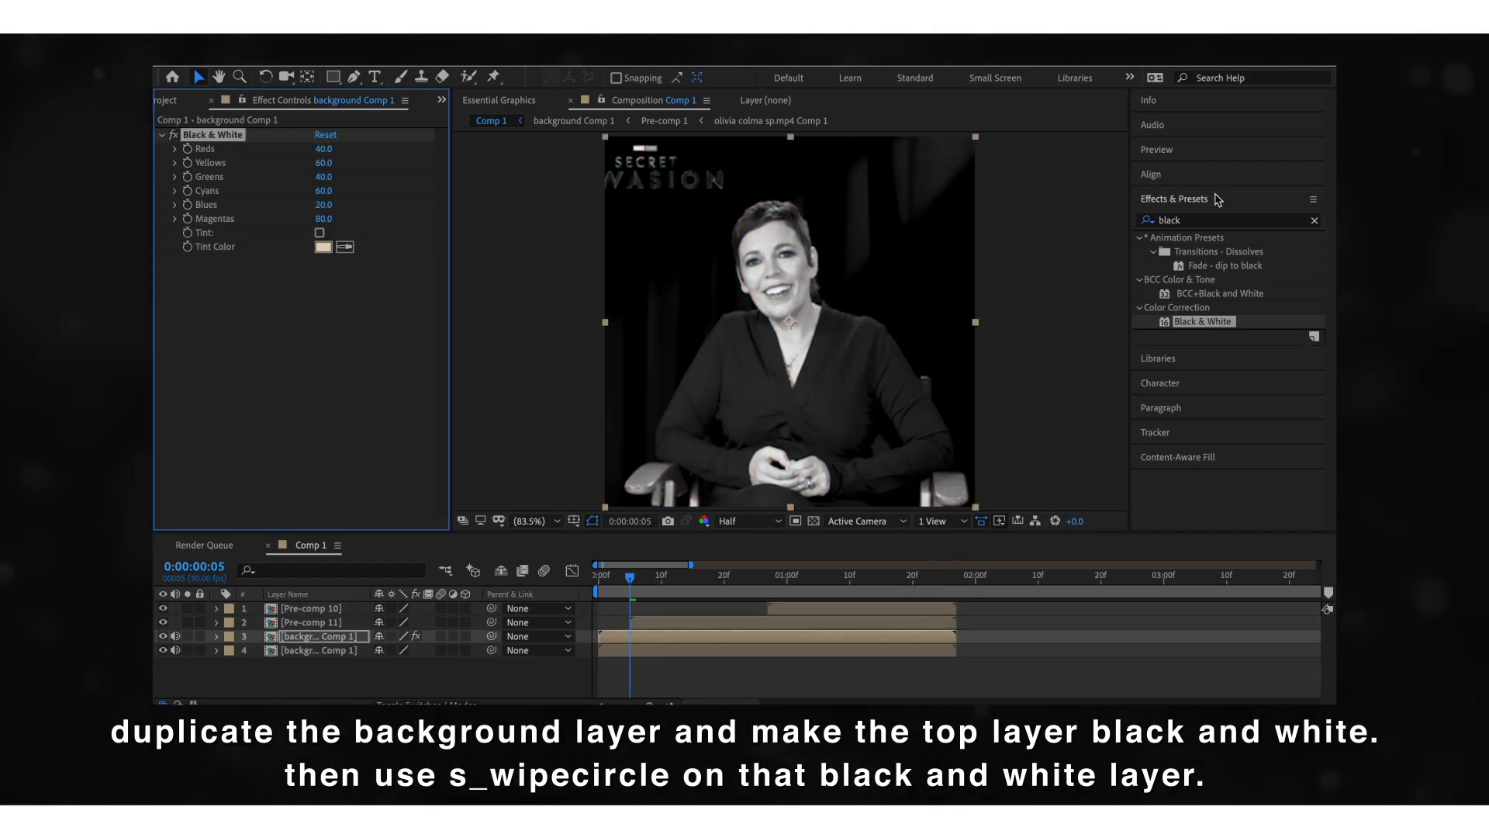
# Step: Find the Sapphire S_WipeCircle transition and apply it to the black-and-white background layer
pyautogui.write('s_wipe')
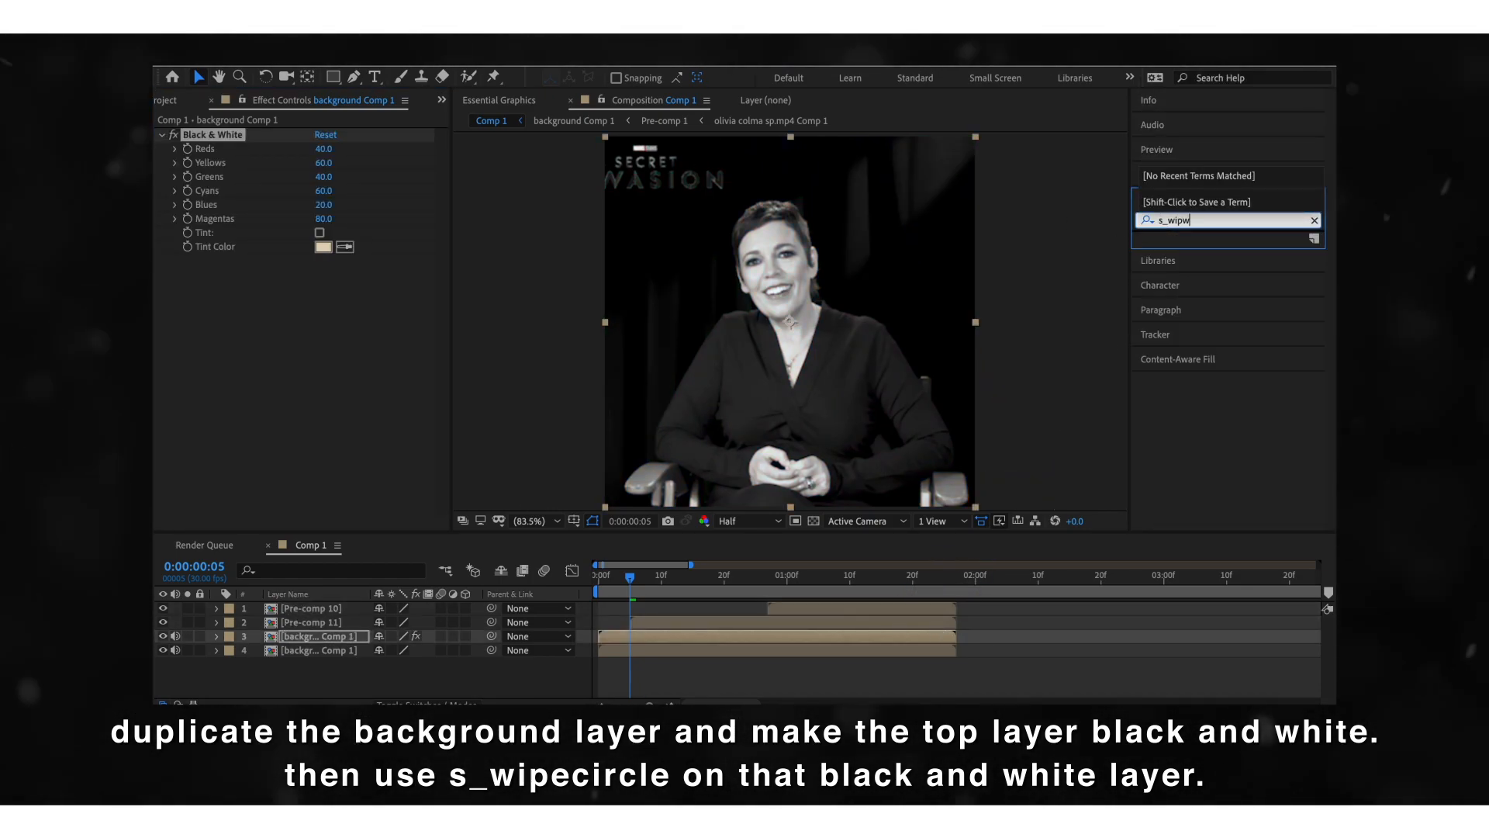
pyautogui.write('circ')
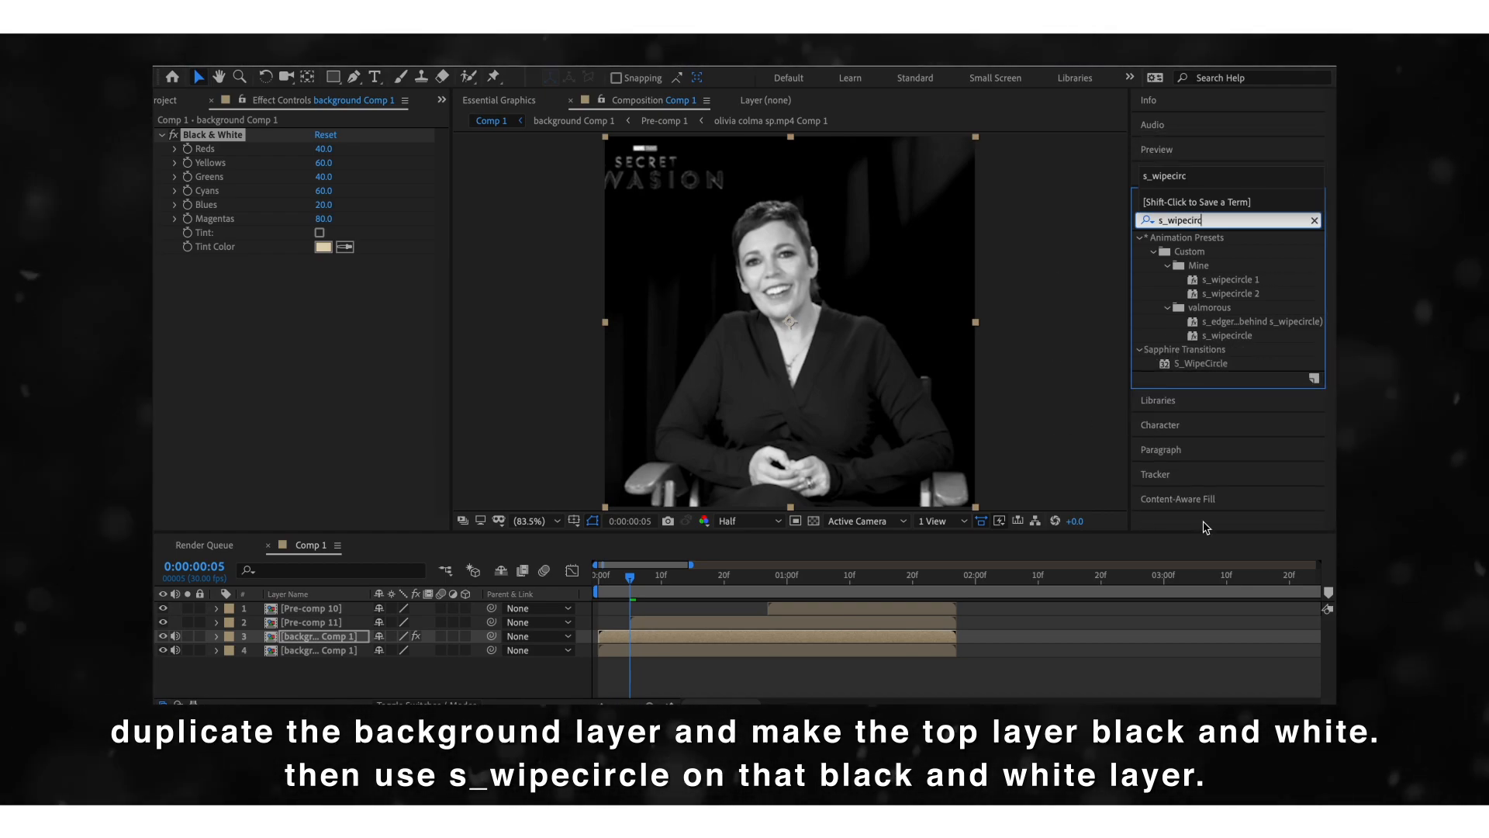
pyautogui.moveTo(1208, 365); pyautogui.dragTo(753, 644)
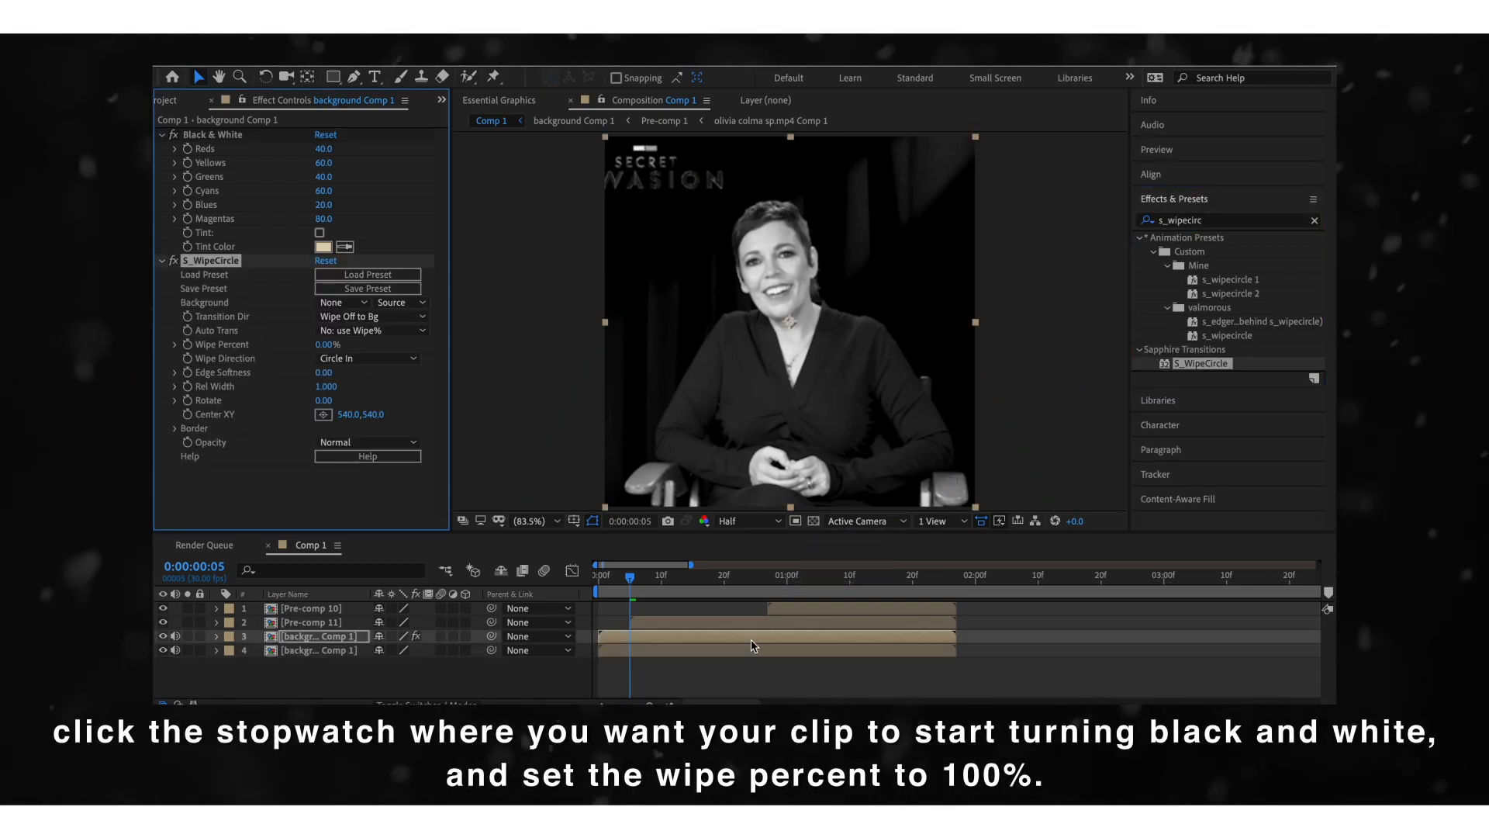
# Step: Keyframe S_WipeCircle's Wipe Percent at 100% at 0:00:00:05 and 0% at 0:00:00:21, and preview the wipe
pyautogui.moveTo(324, 344); pyautogui.dragTo(538, 344)
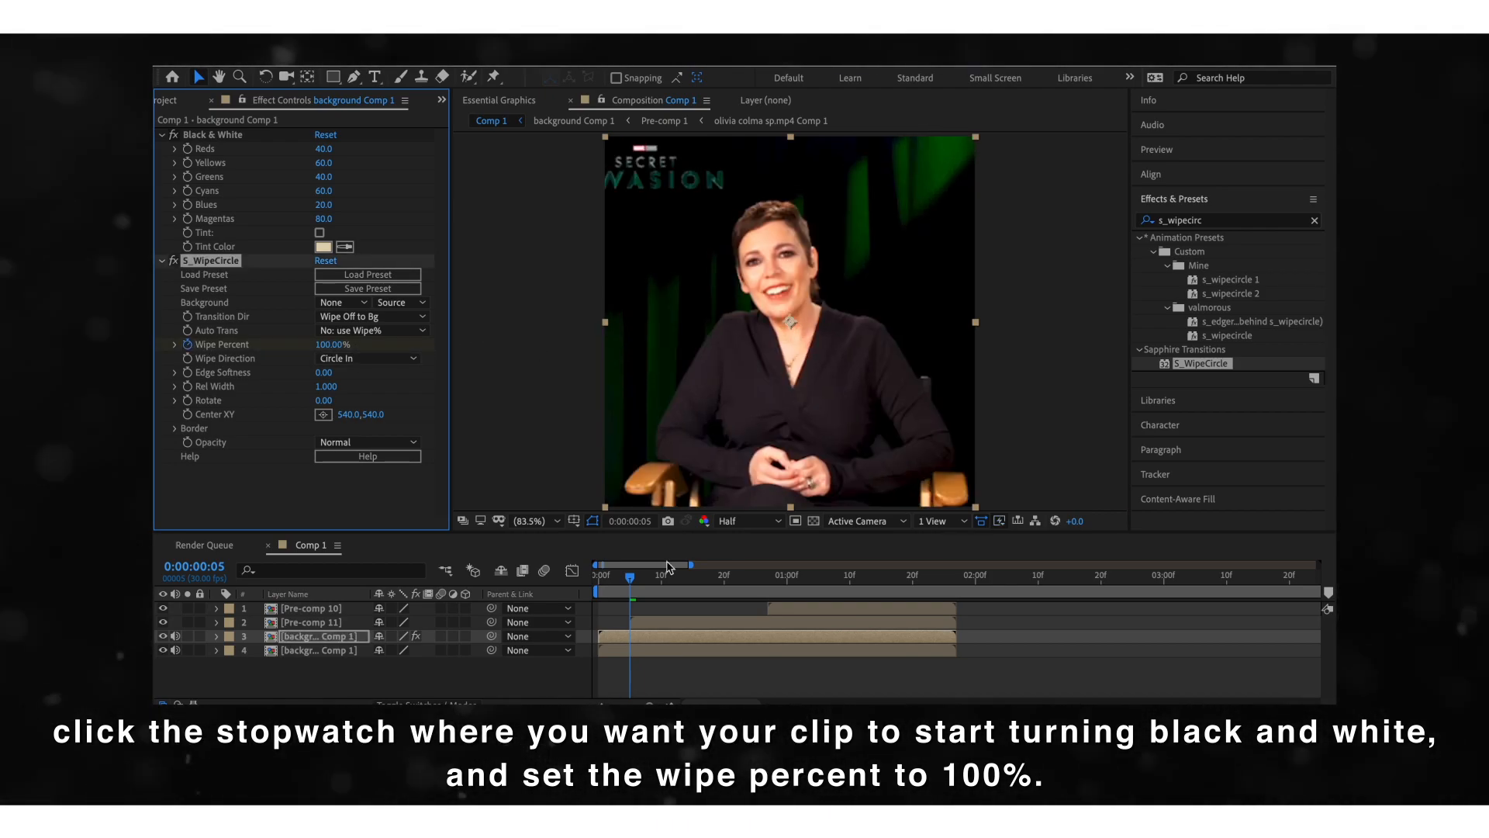
pyautogui.moveTo(754, 587); pyautogui.dragTo(733, 593)
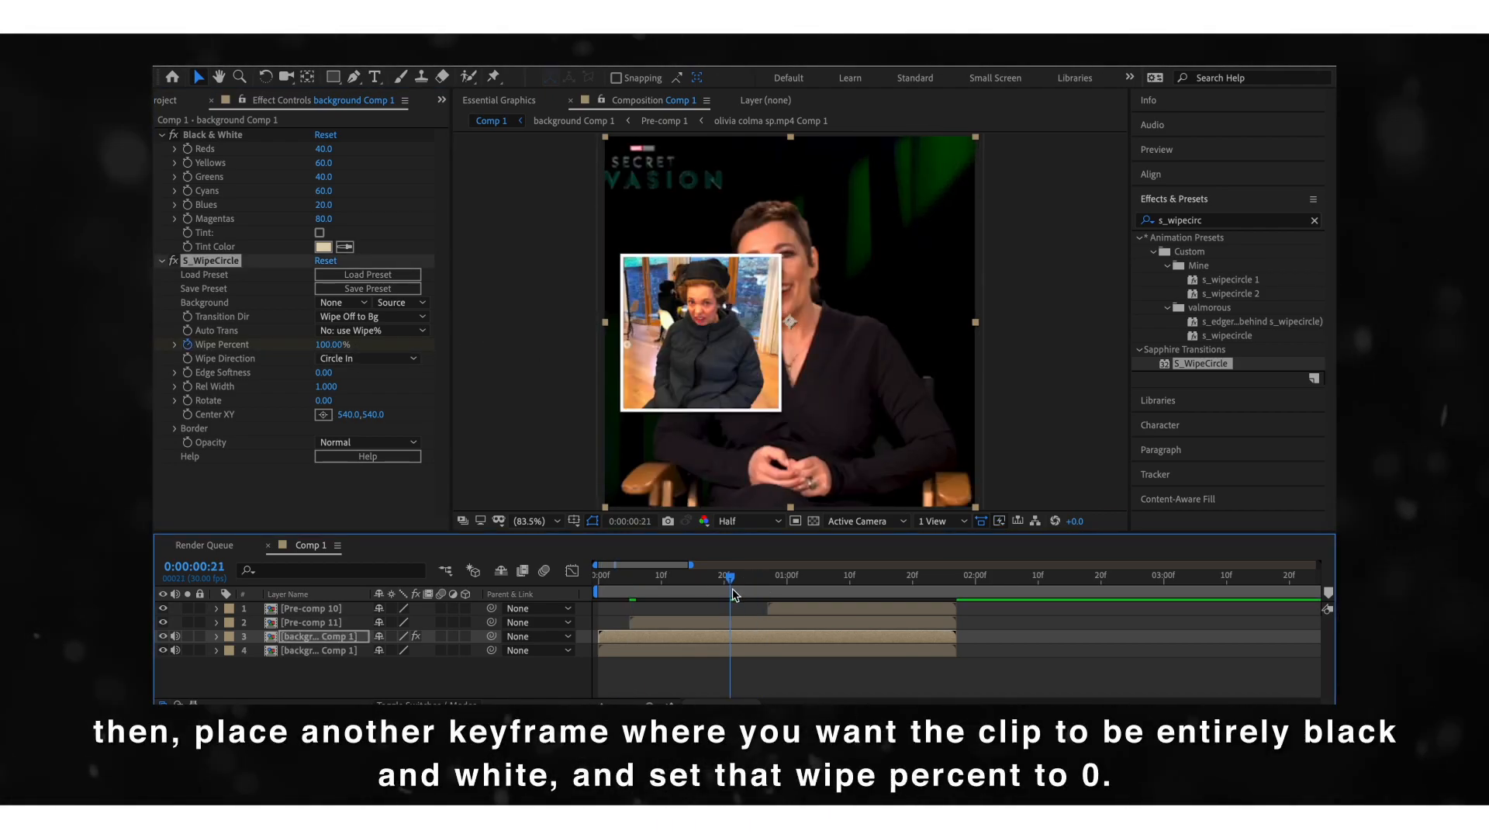
pyautogui.moveTo(324, 344); pyautogui.dragTo(188, 348)
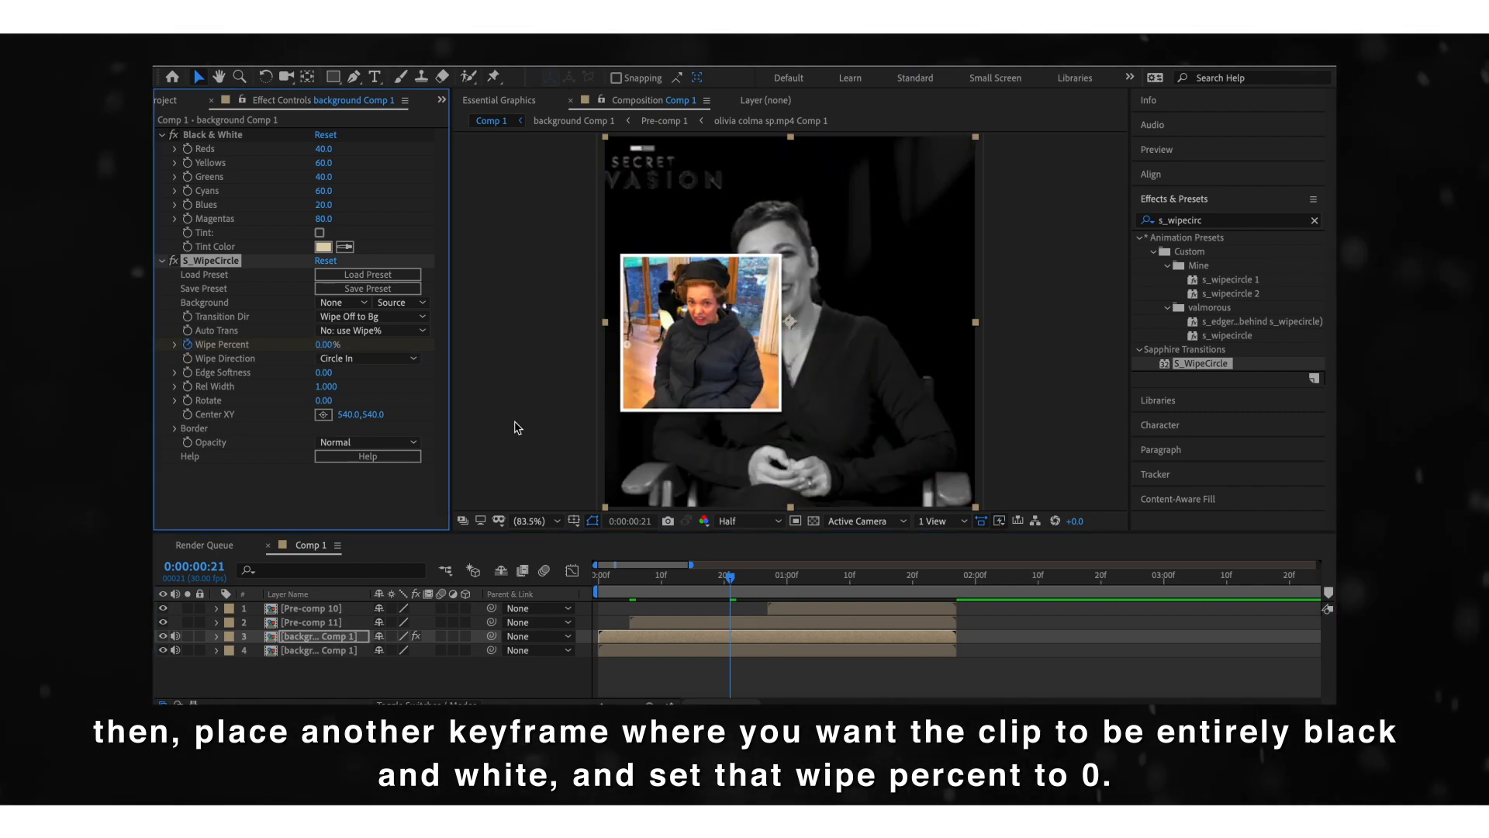
pyautogui.press('u')
pyautogui.click(612, 574)
pyautogui.press('space')
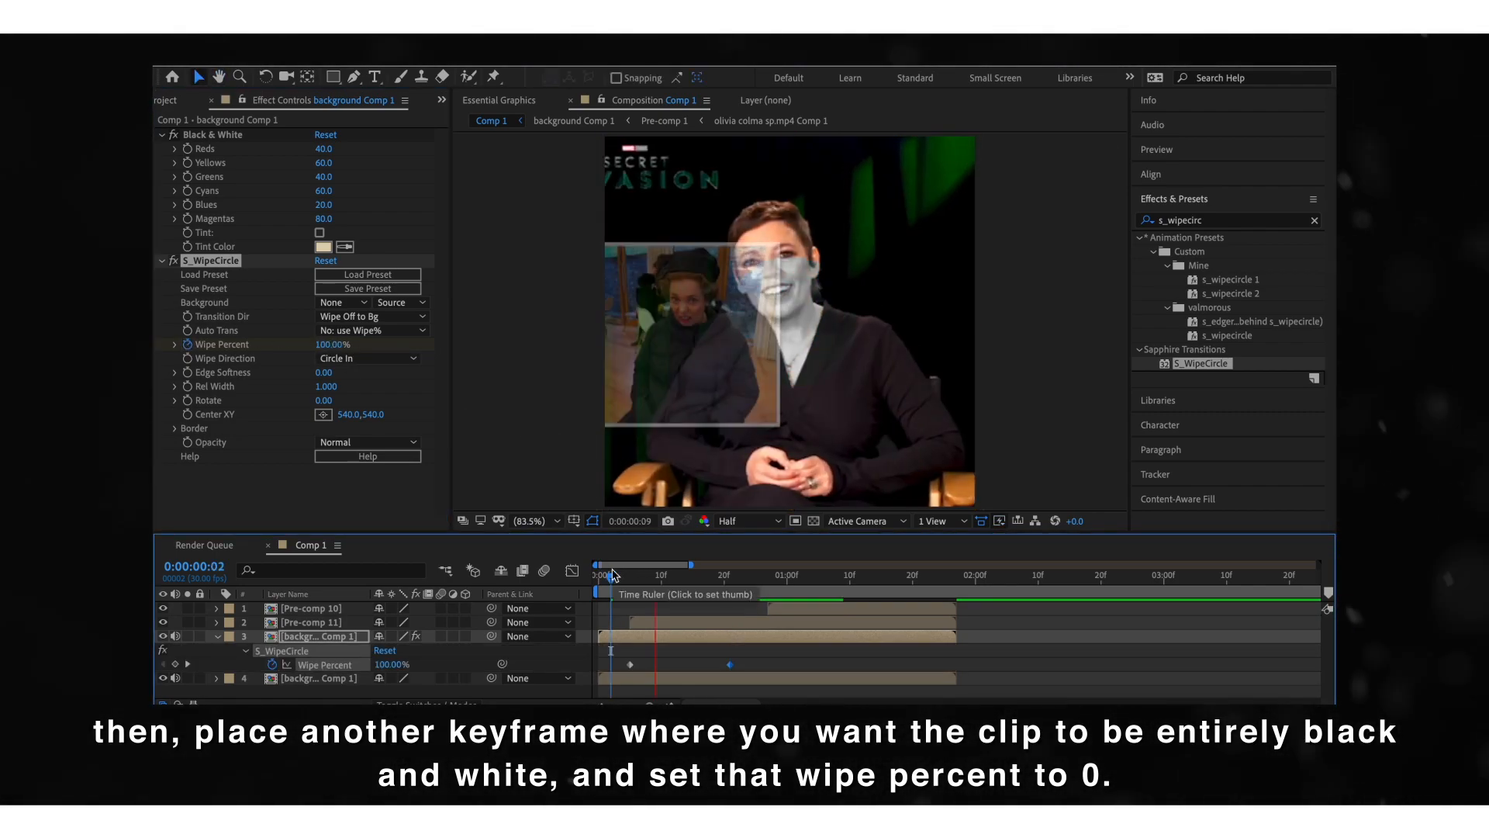
pyautogui.click(634, 580)
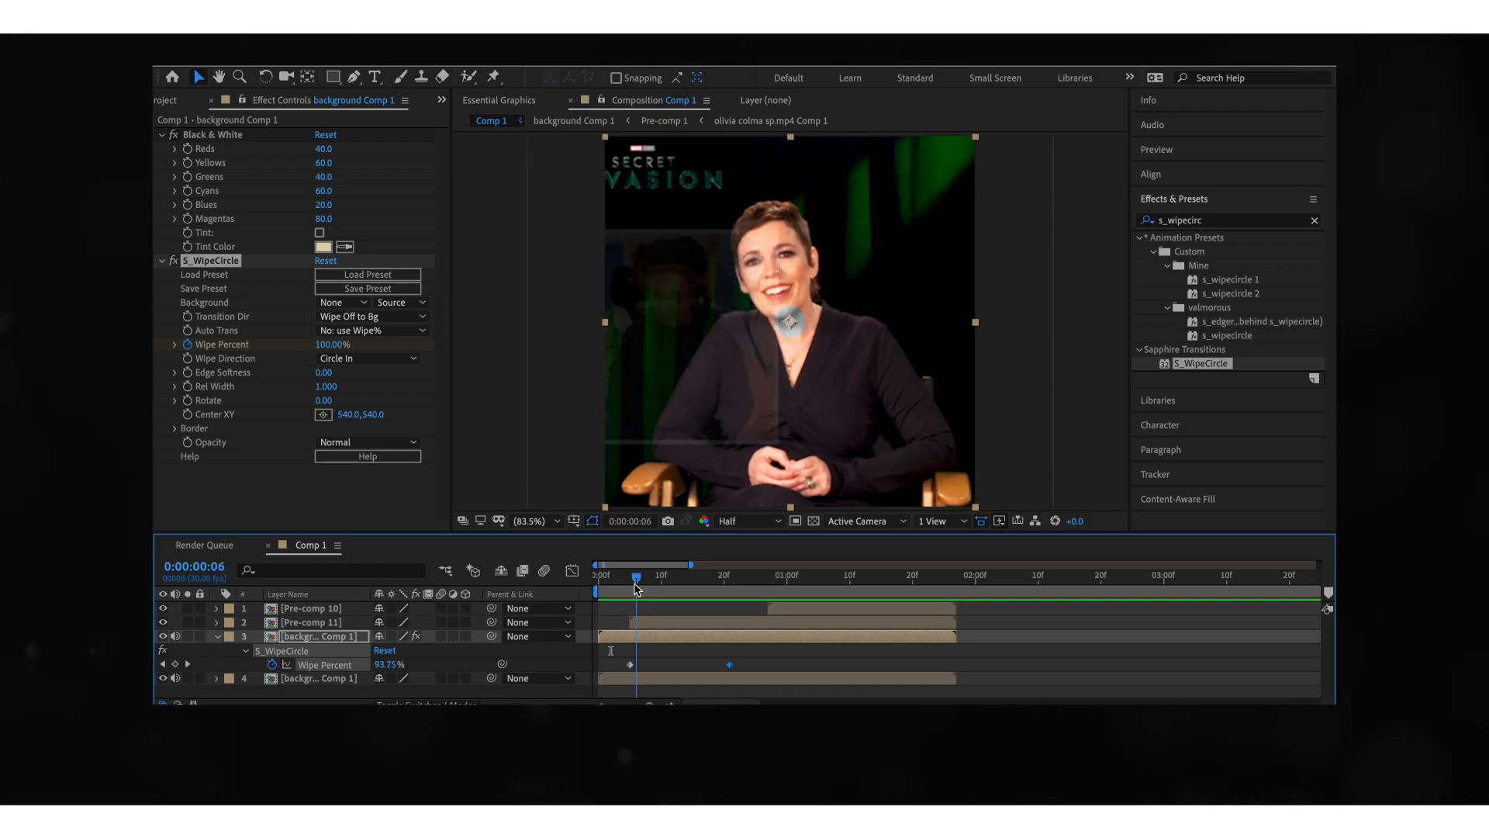
pyautogui.moveTo(634, 588); pyautogui.dragTo(728, 598)
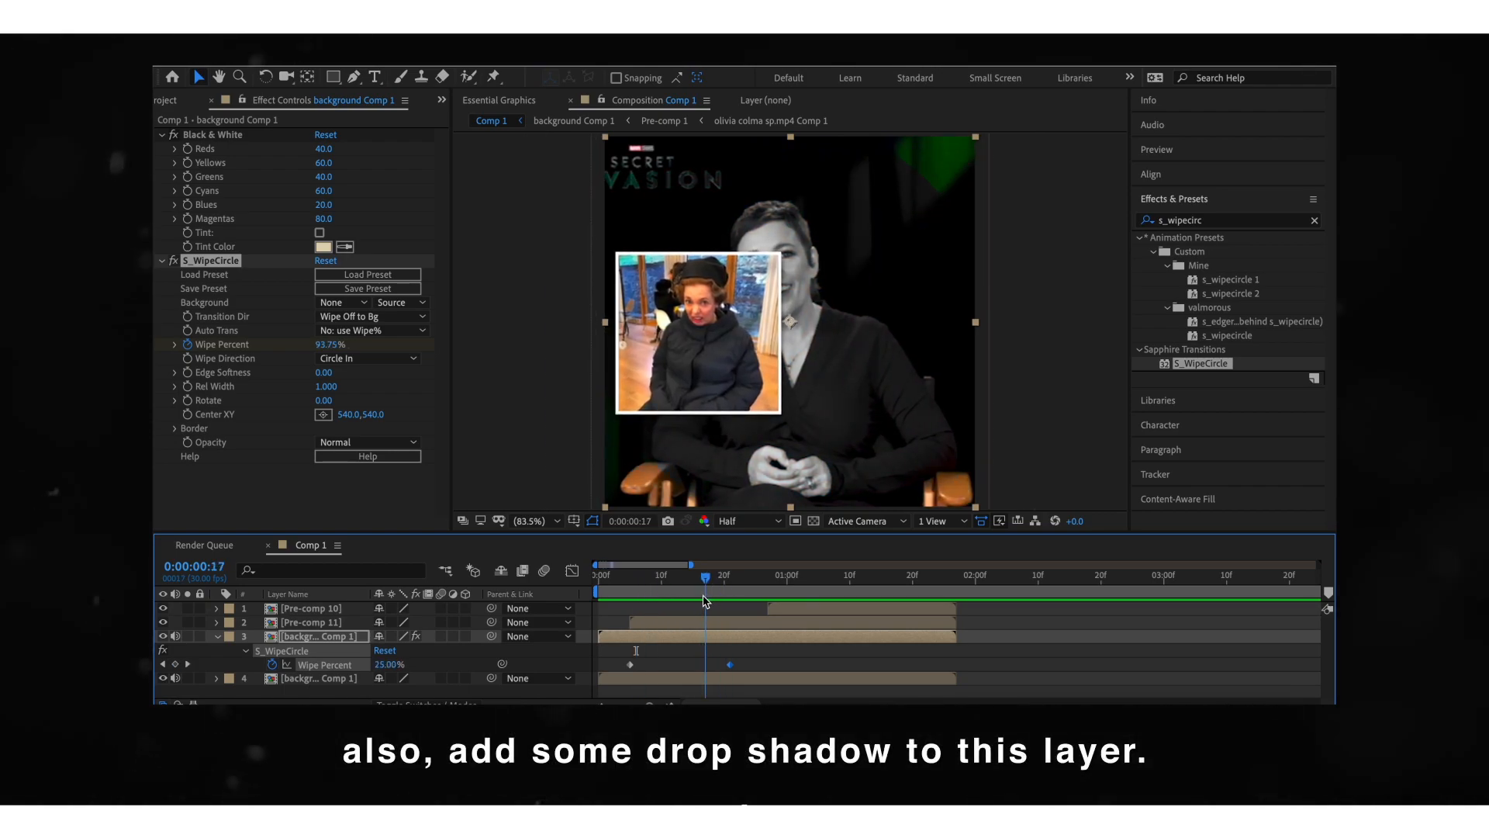
# Step: Apply the Drop Shadow effect to the black-and-white background layer with a distance of 17 and a softness of 18
pyautogui.click(760, 670)
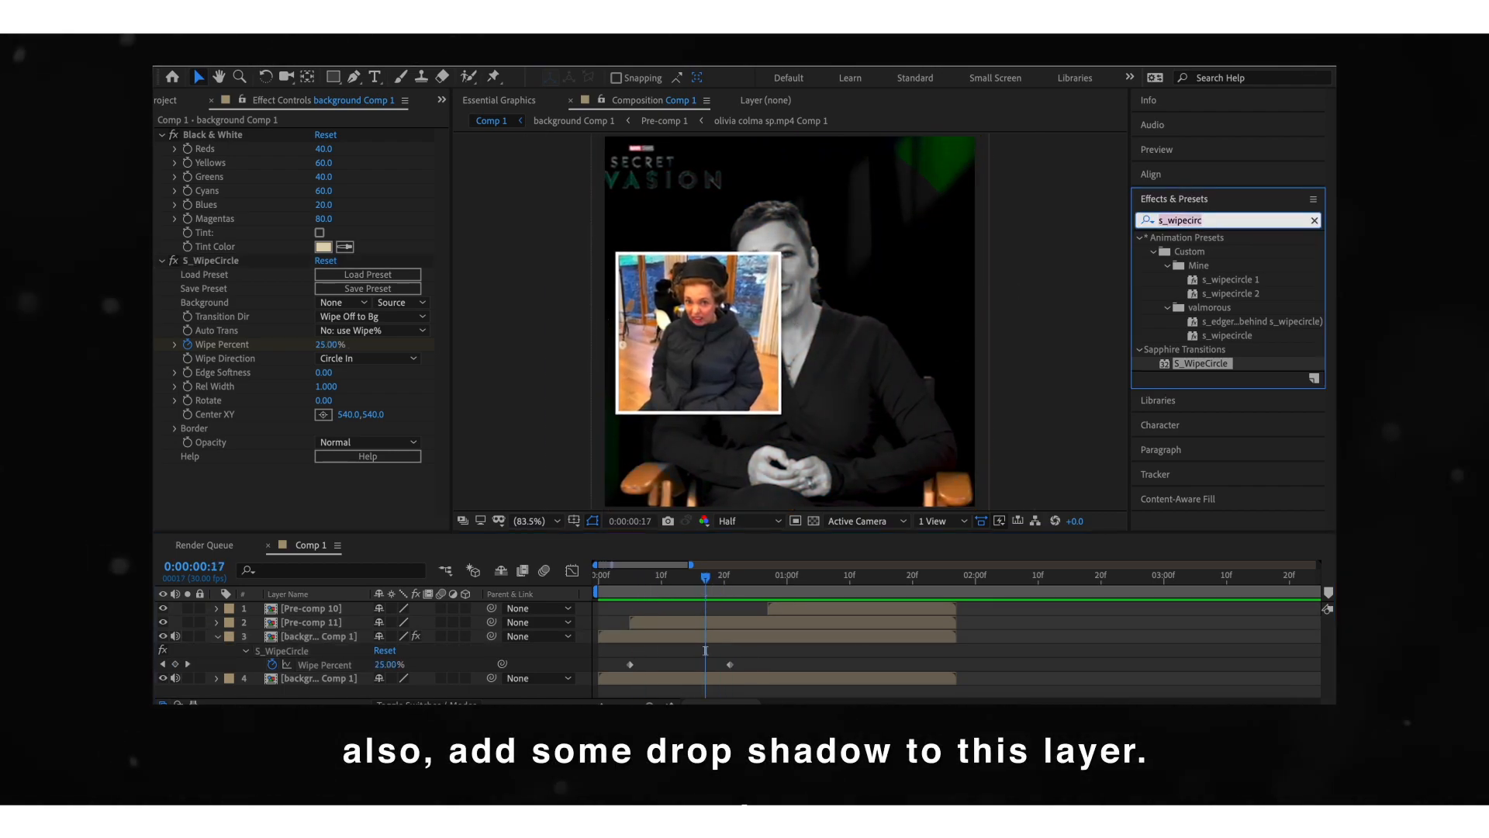
pyautogui.write('drop s')
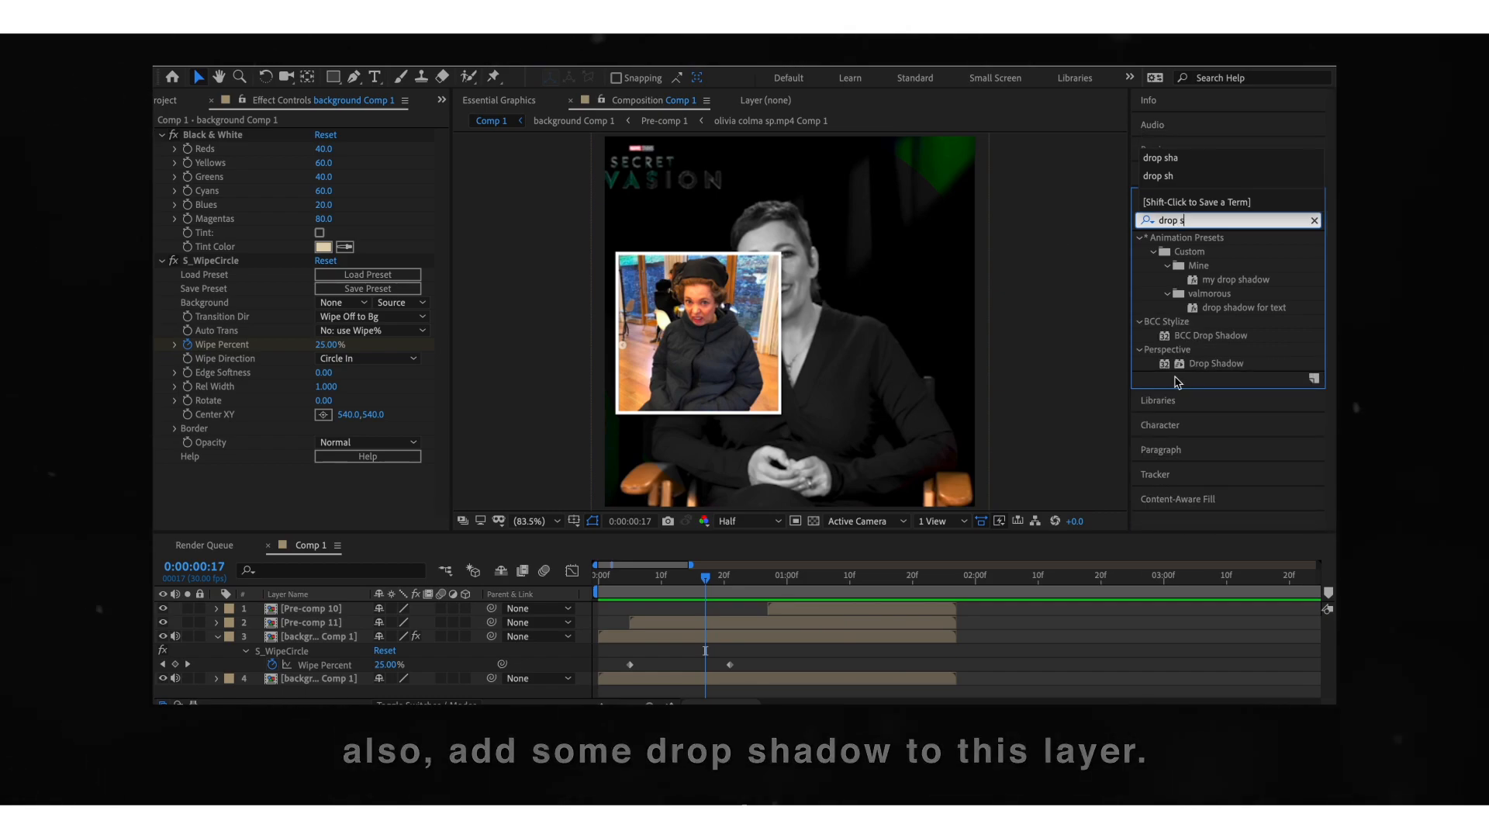
pyautogui.moveTo(902, 665); pyautogui.dragTo(871, 634)
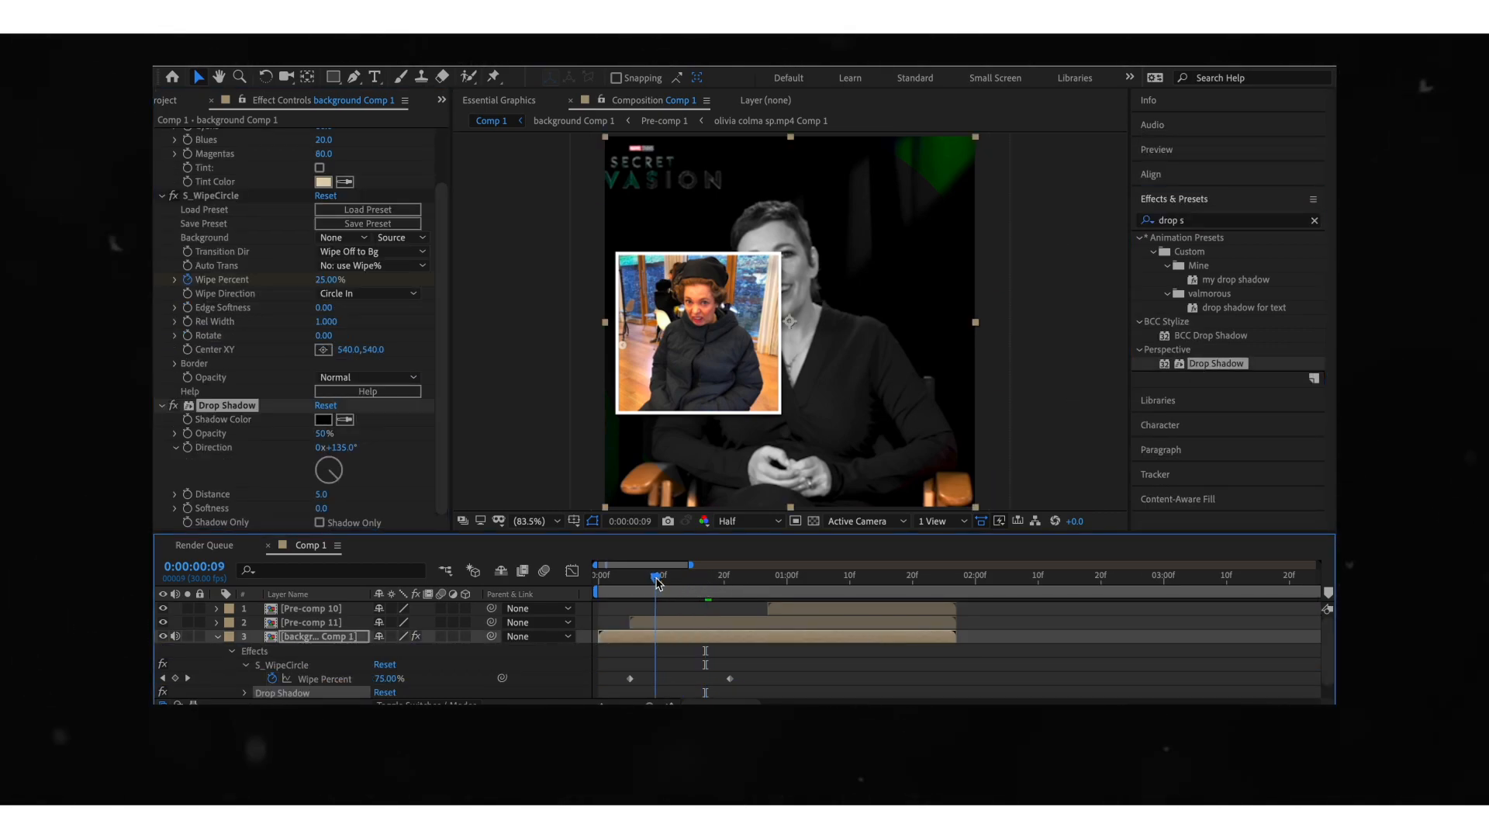
pyautogui.moveTo(658, 583); pyautogui.dragTo(650, 583)
pyautogui.moveTo(322, 495)
pyautogui.mouseDown()
pyautogui.moveTo(344, 498)
pyautogui.moveTo(309, 494)
pyautogui.moveTo(339, 513)
pyautogui.mouseUp()
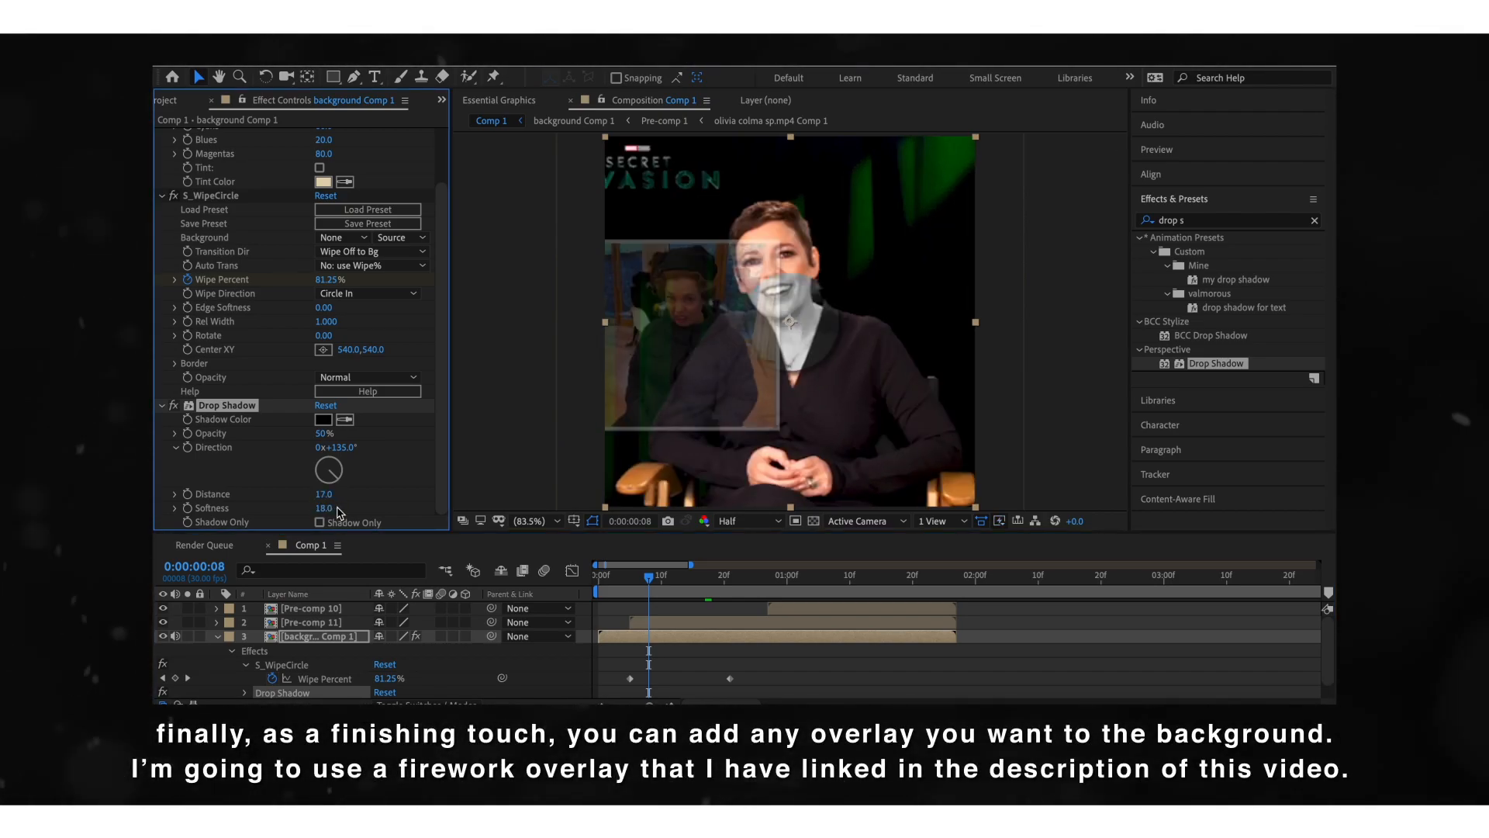
# Step: Add fireworks overlay.mov directly above the black-and-white background layer, starting at 0:00:00:08, and preview it
pyautogui.click(218, 637)
pyautogui.hotkey('ctrl', 'd')
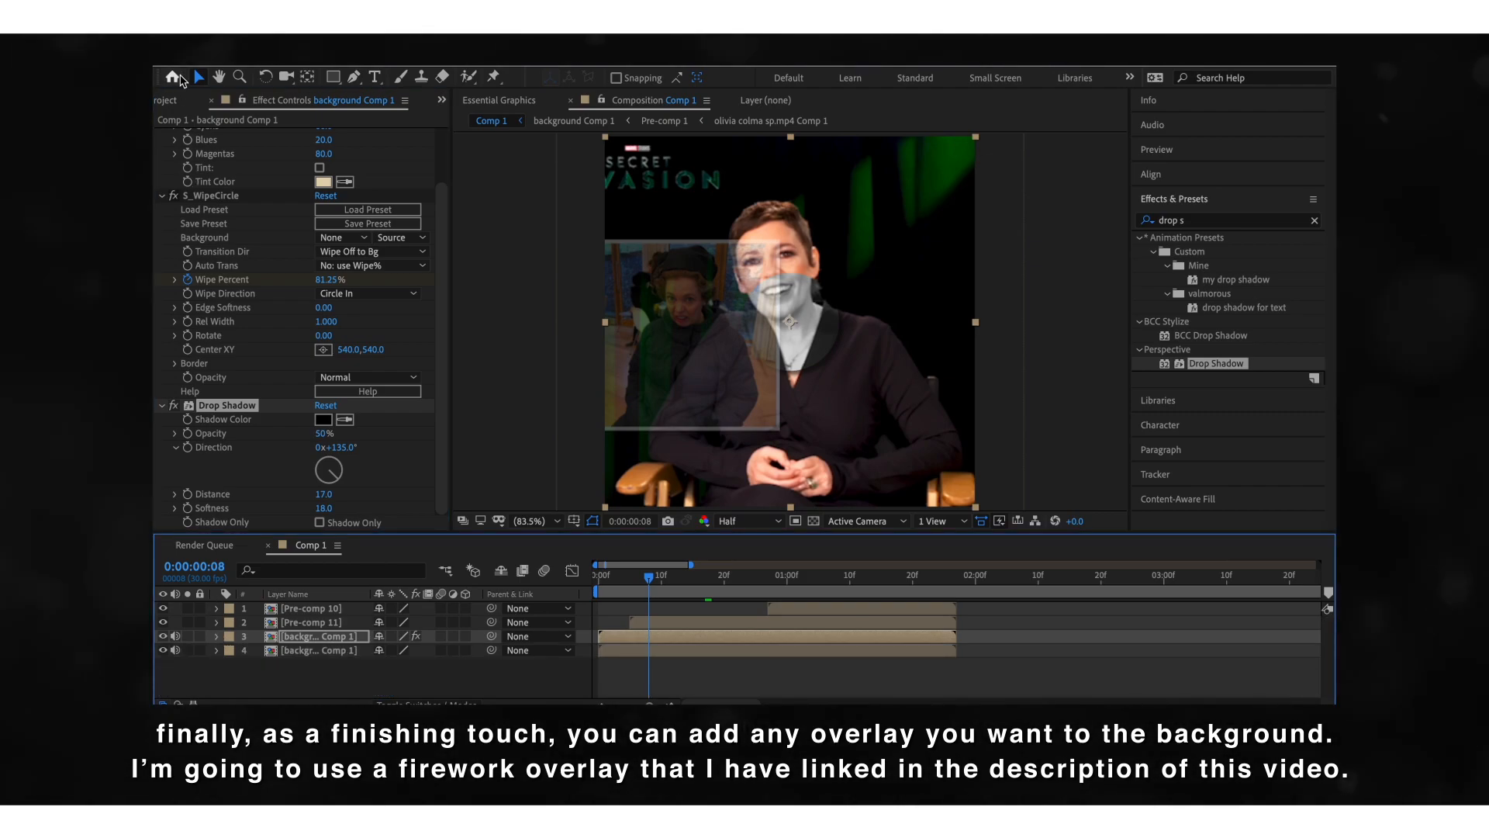
pyautogui.click(169, 101)
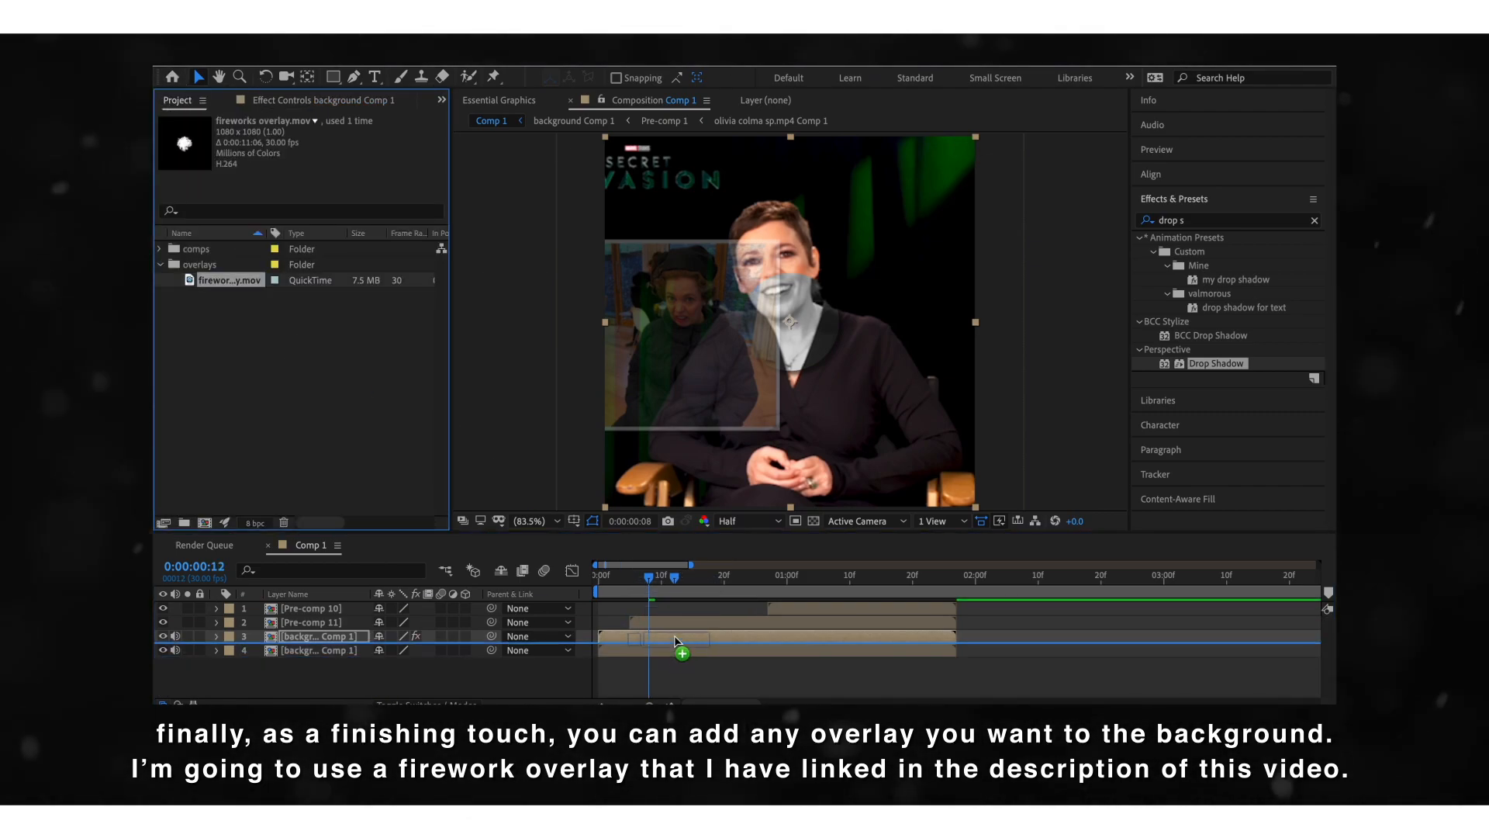
pyautogui.moveTo(674, 642); pyautogui.dragTo(679, 642)
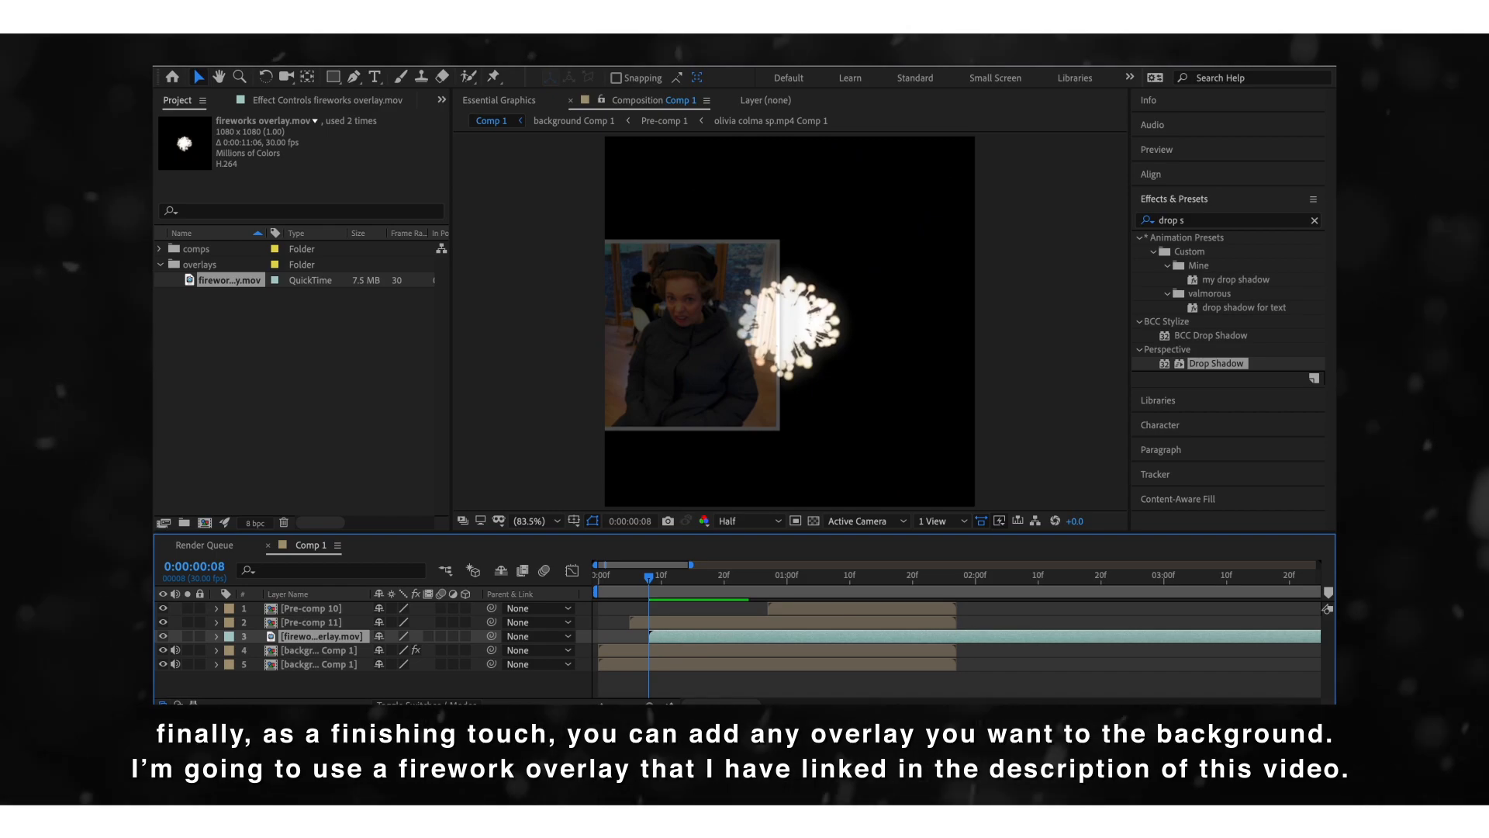
pyautogui.press('space')
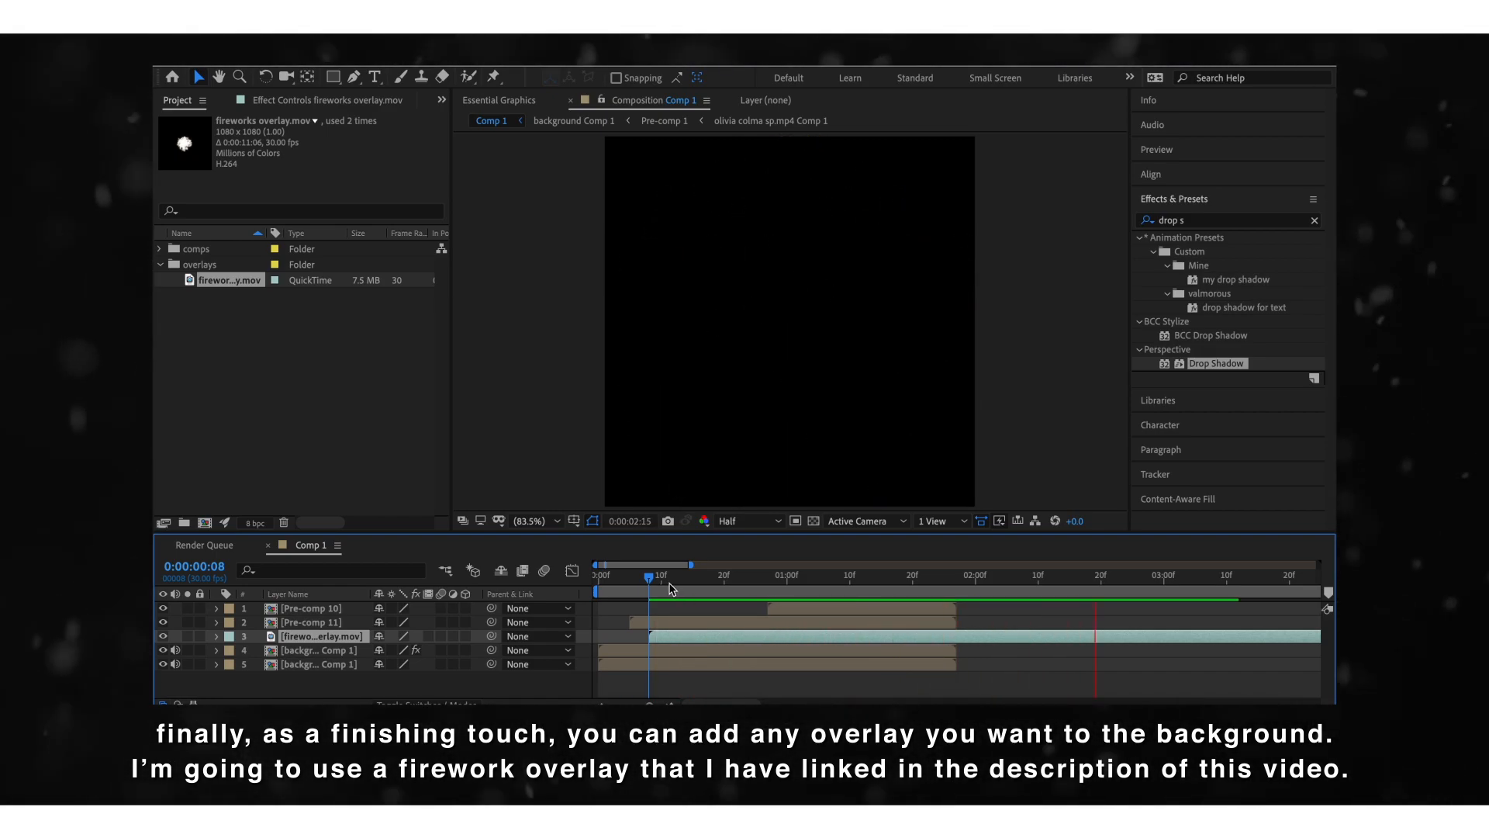
pyautogui.press('space')
# Step: Preview the overlay, split the fireworks layer at 0:00:01:27 and delete the part after the cut
pyautogui.moveTo(649, 578); pyautogui.dragTo(625, 585)
pyautogui.press('space')
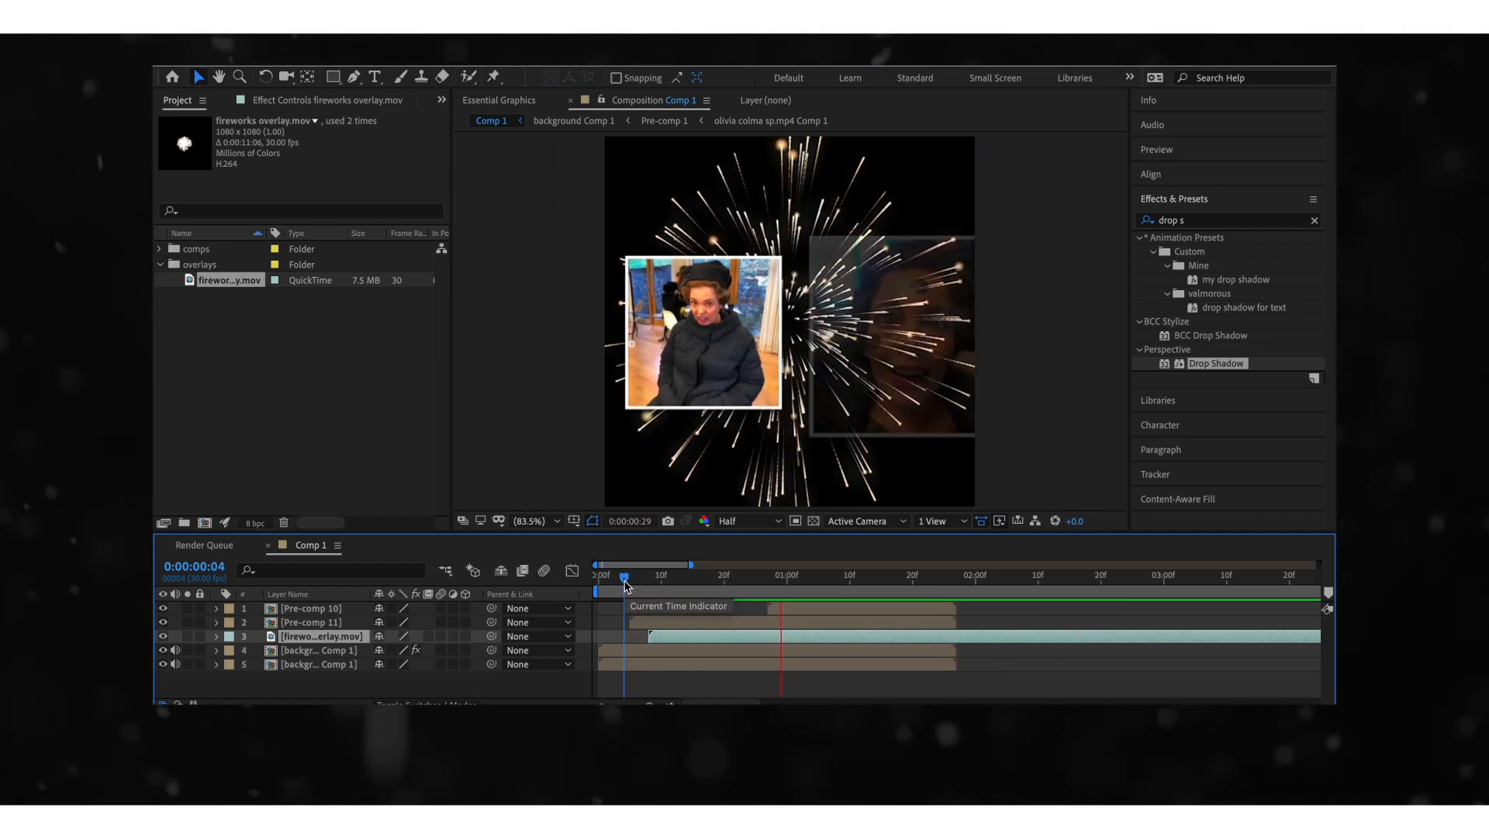
pyautogui.press('space')
pyautogui.hotkey('ctrl', 'shift', 'd')
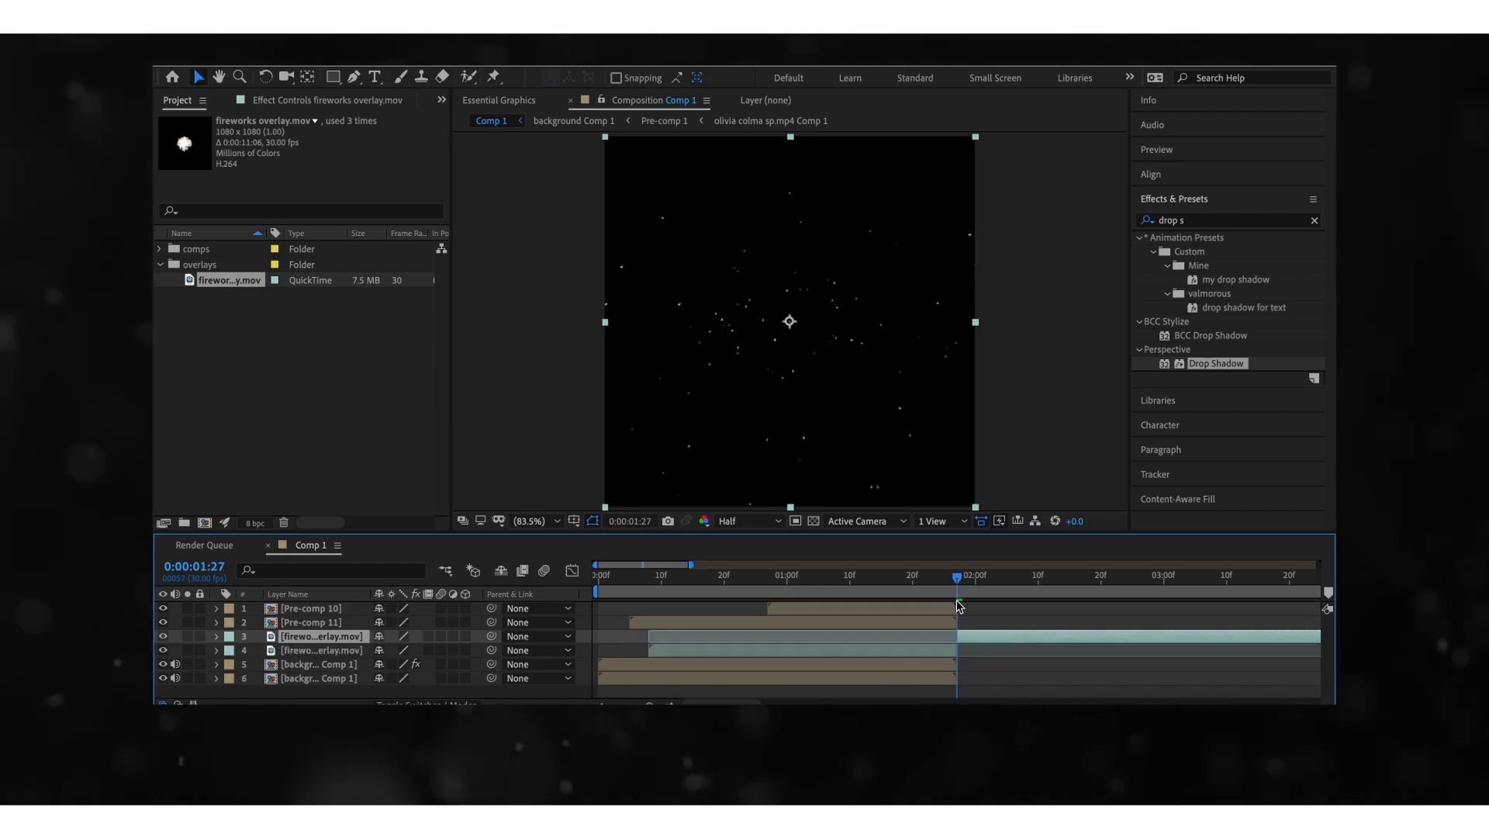
pyautogui.press('Delete')
# Step: Set the fireworks overlay's blending mode to Screen and preview the composition from the start
pyautogui.click(655, 578)
pyautogui.moveTo(656, 579); pyautogui.dragTo(650, 579)
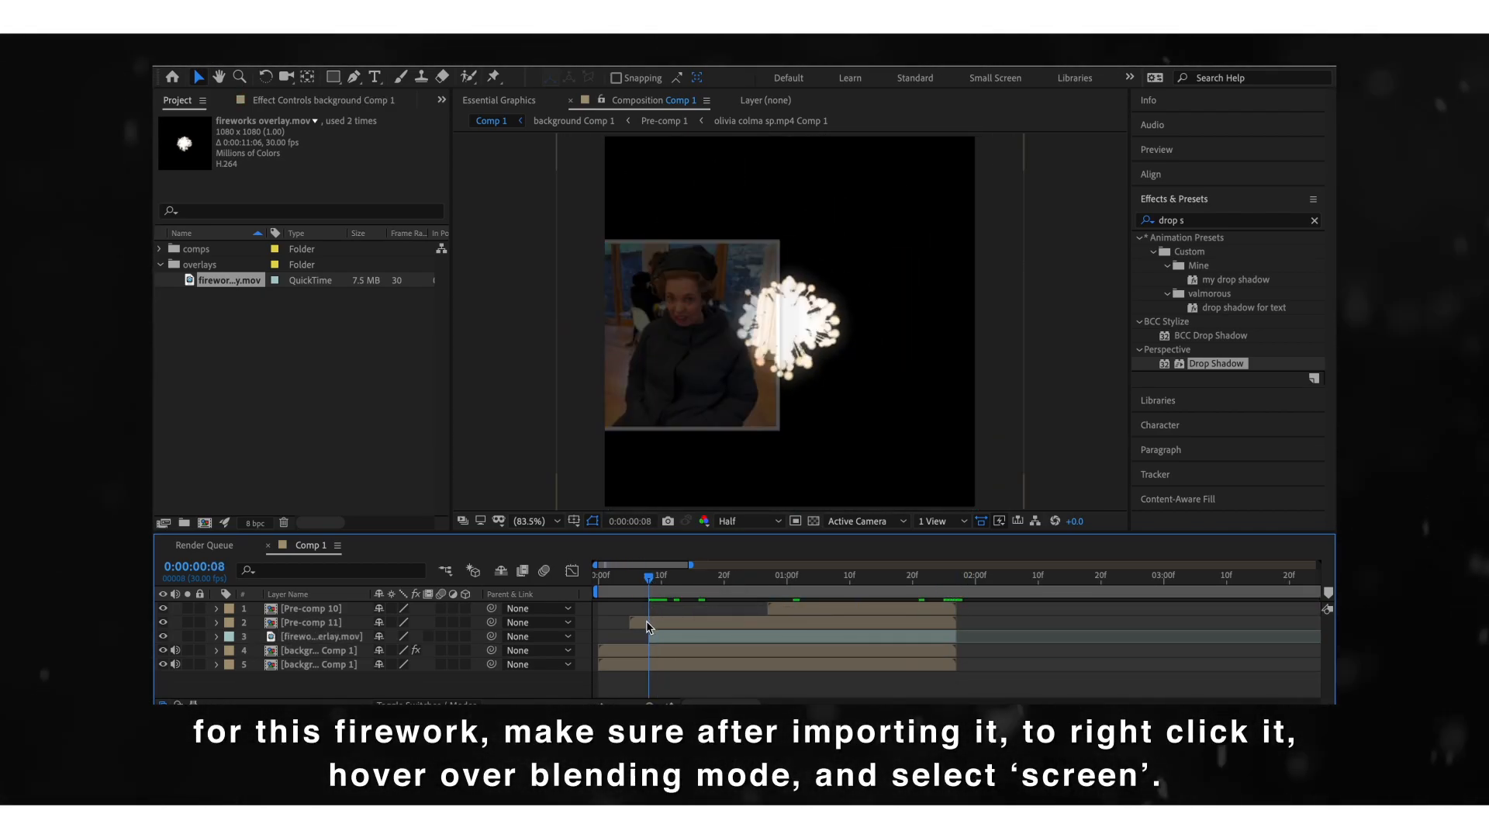
pyautogui.rightClick(664, 638)
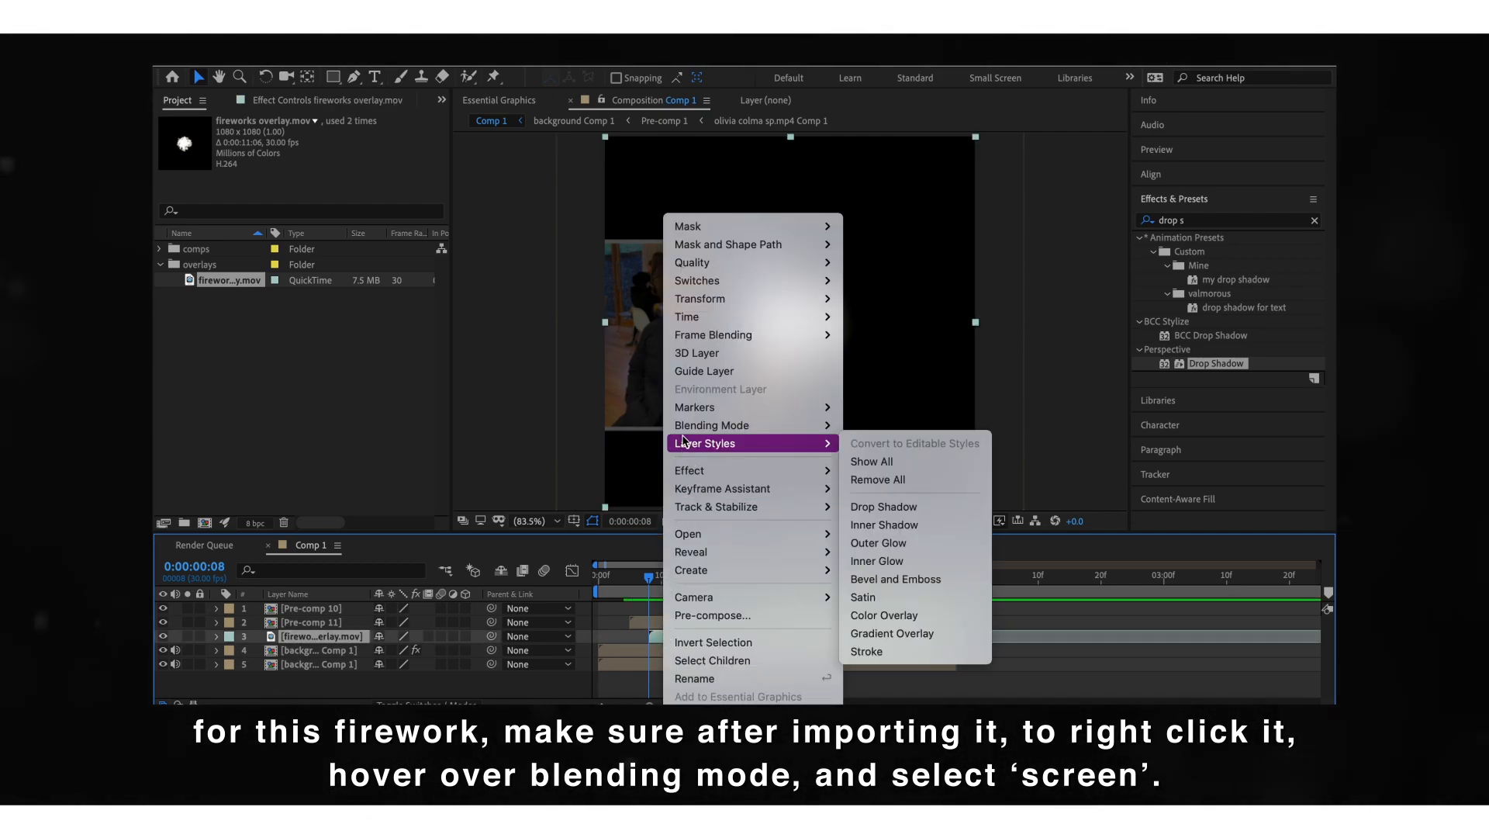
pyautogui.moveTo(745, 425)
pyautogui.click(884, 266)
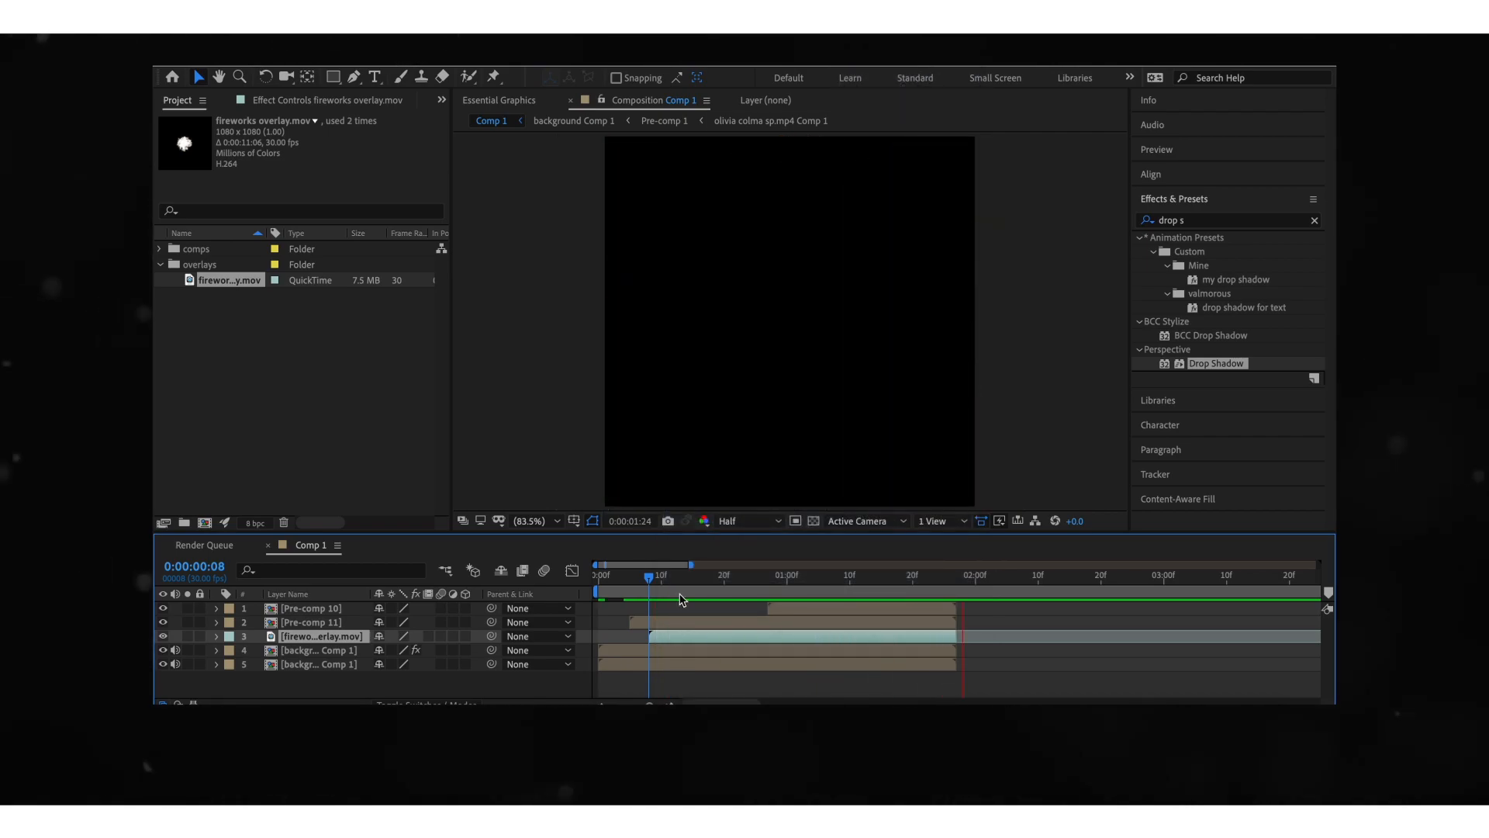
pyautogui.moveTo(676, 586); pyautogui.dragTo(522, 571)
pyautogui.press('space')
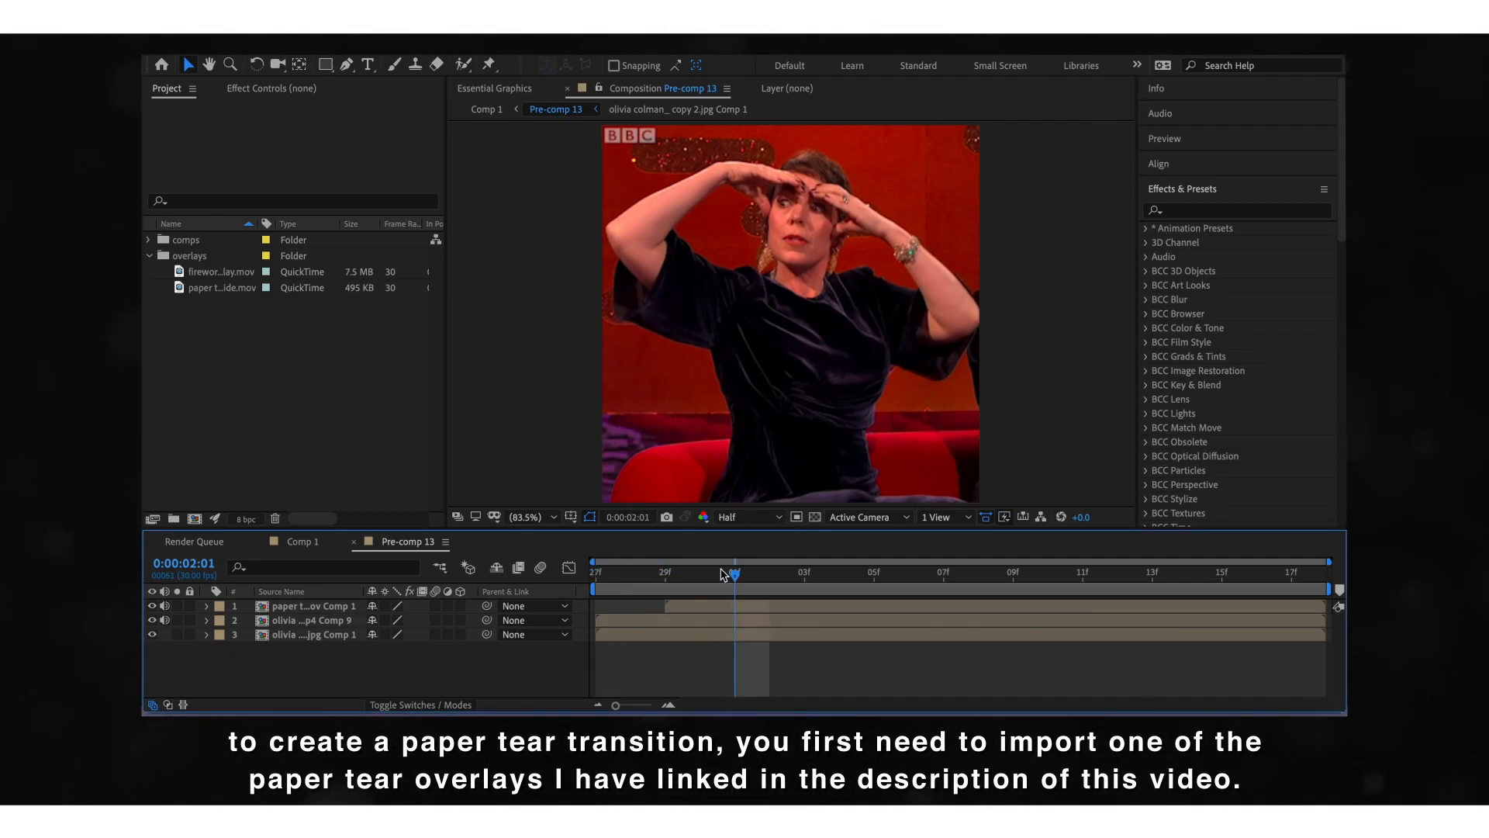
# Step: Apply Keylight (1.2) to the paper tear overlay in Pre-comp 13 and sample the red area as Screen Colour
pyautogui.click(713, 605)
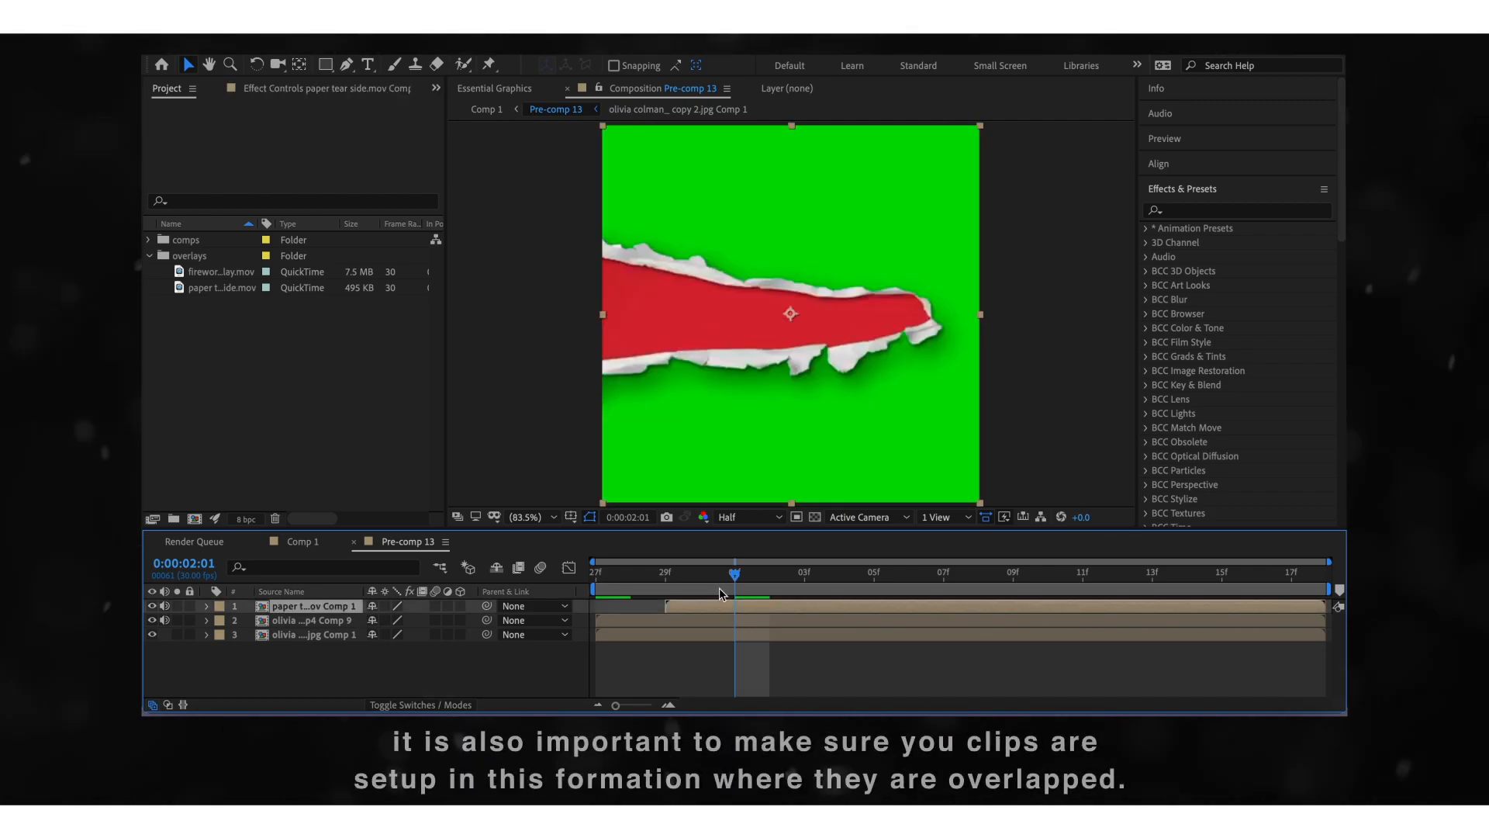
pyautogui.click(1196, 212)
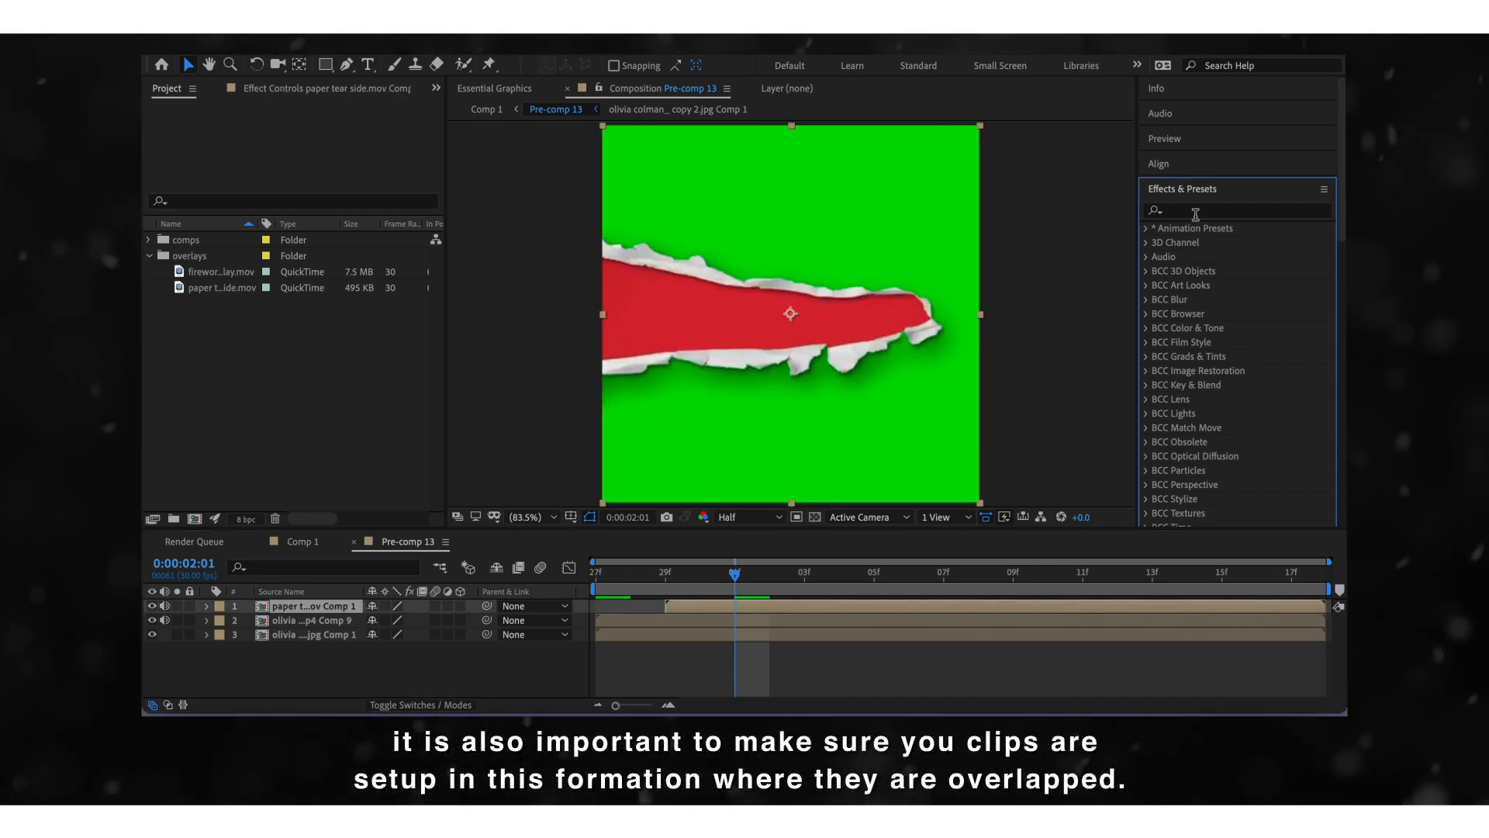
pyautogui.click(1196, 214)
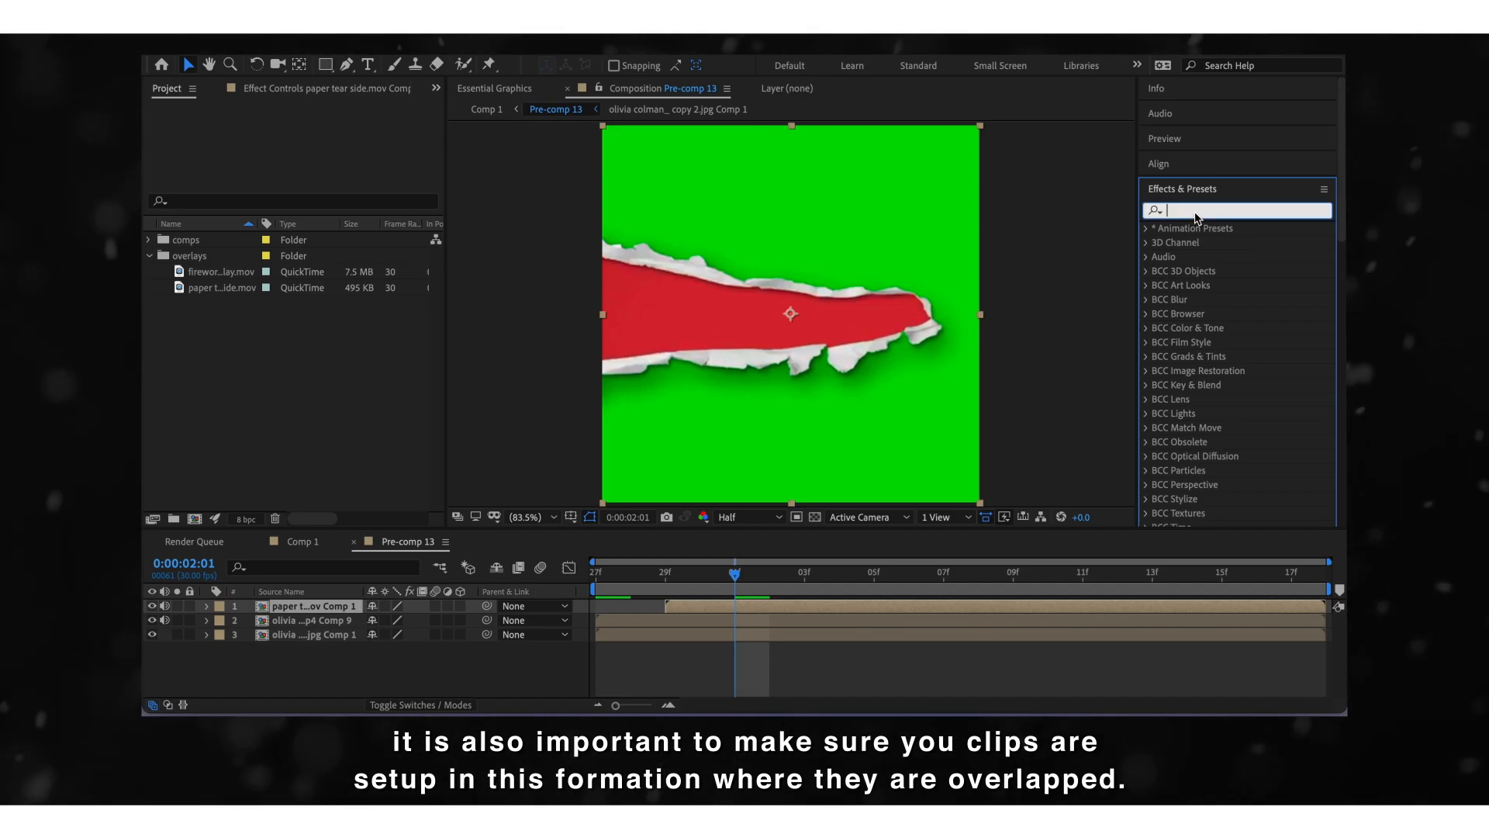
pyautogui.write('ke')
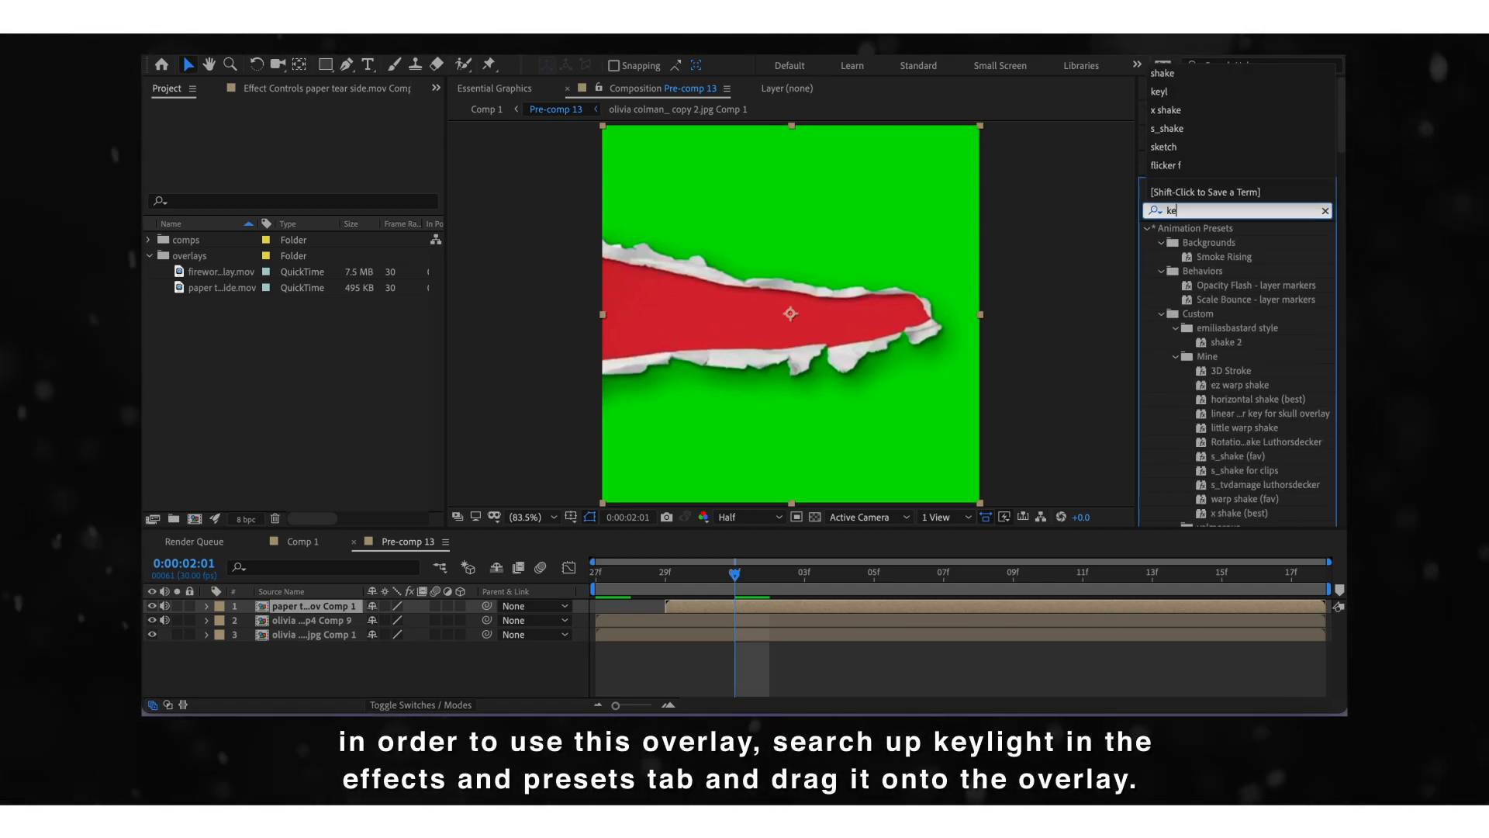
pyautogui.write('ylight')
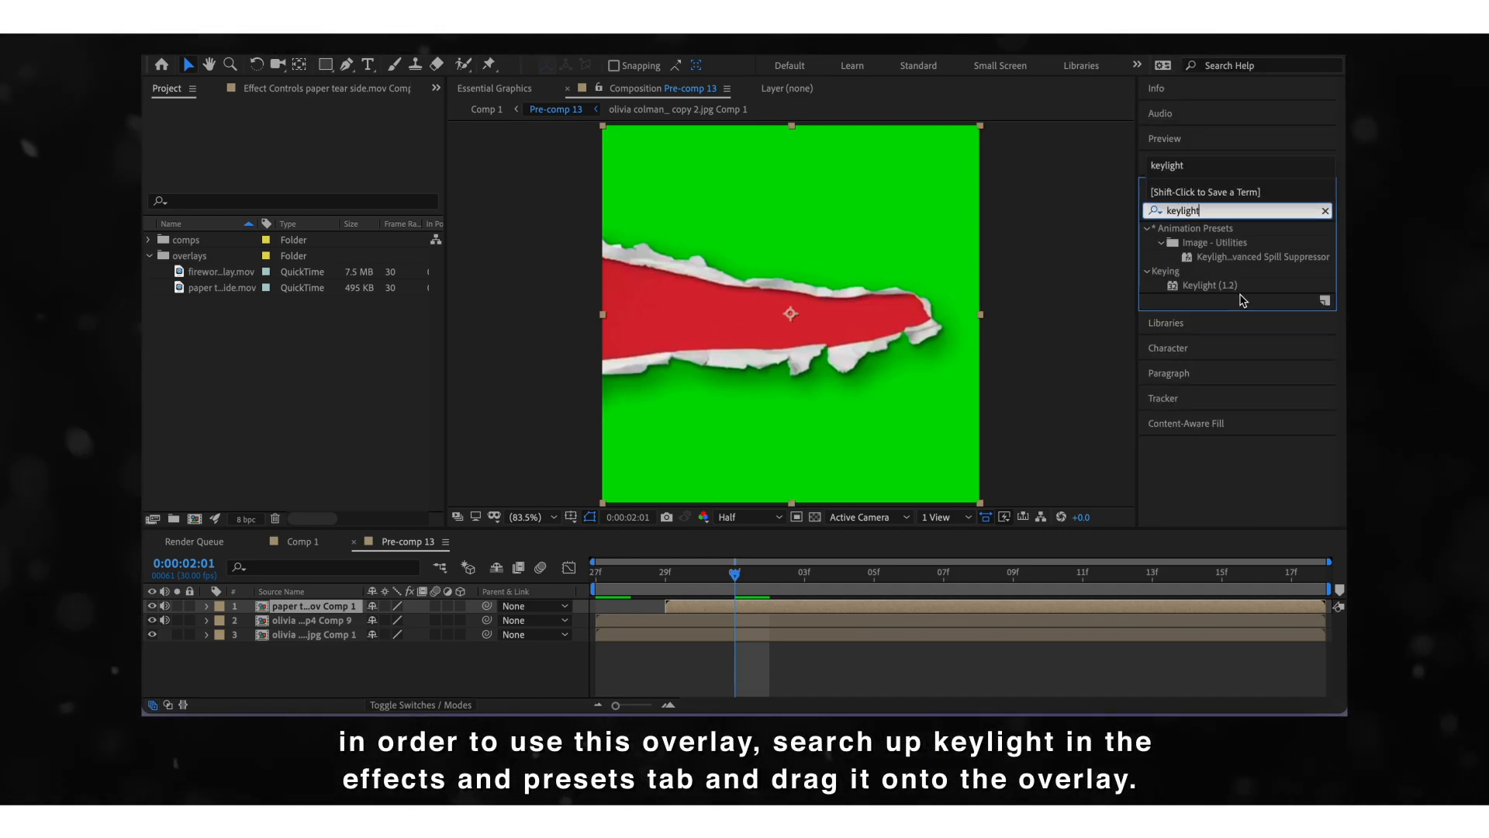
pyautogui.moveTo(816, 609); pyautogui.dragTo(816, 605)
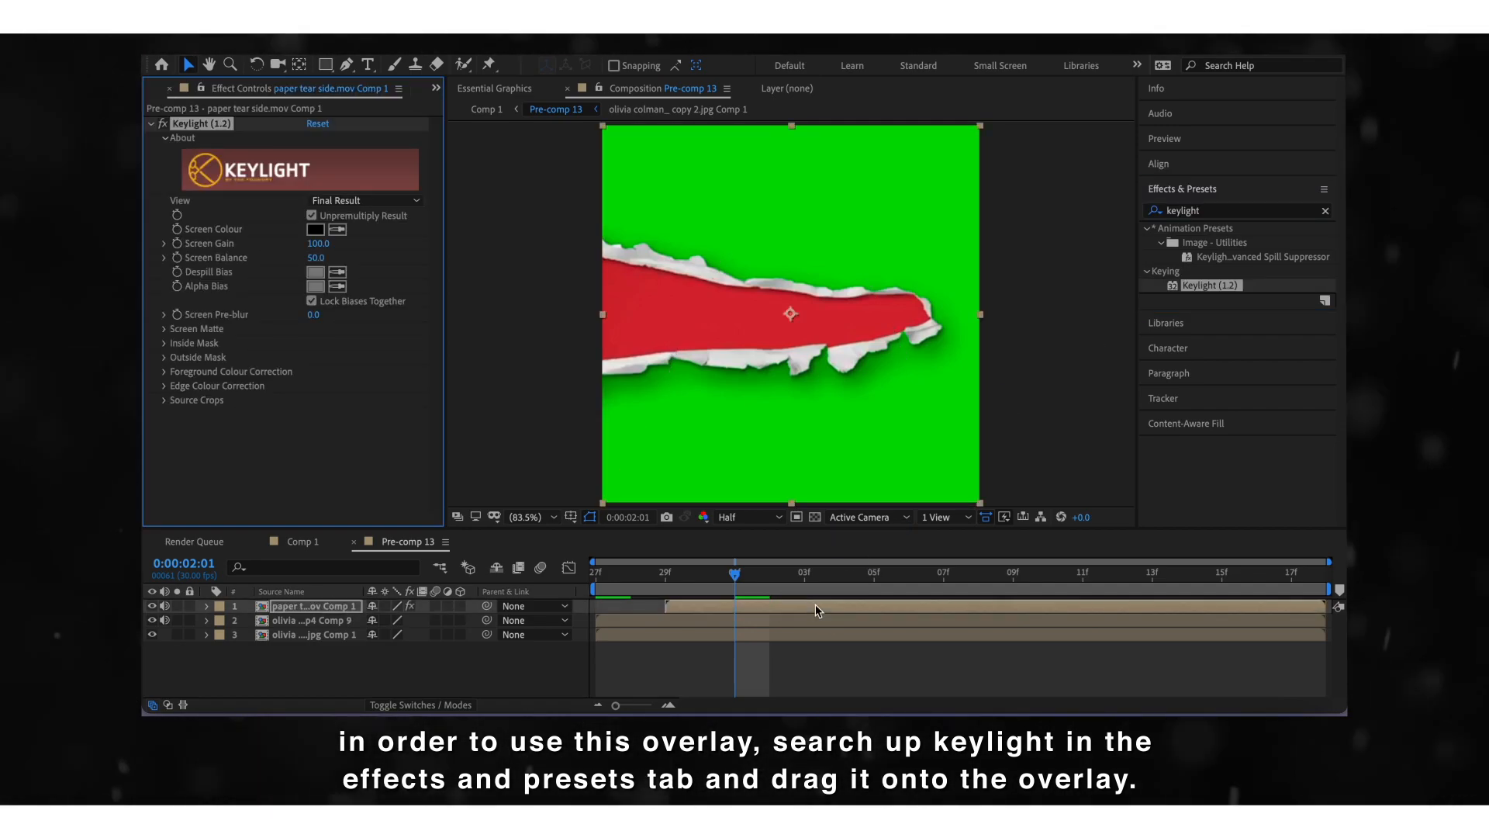
pyautogui.click(662, 314)
# Step: Trim the start of the clip beneath the paper tear overlay to 0:00:01:29 and preview the result
pyautogui.click(665, 574)
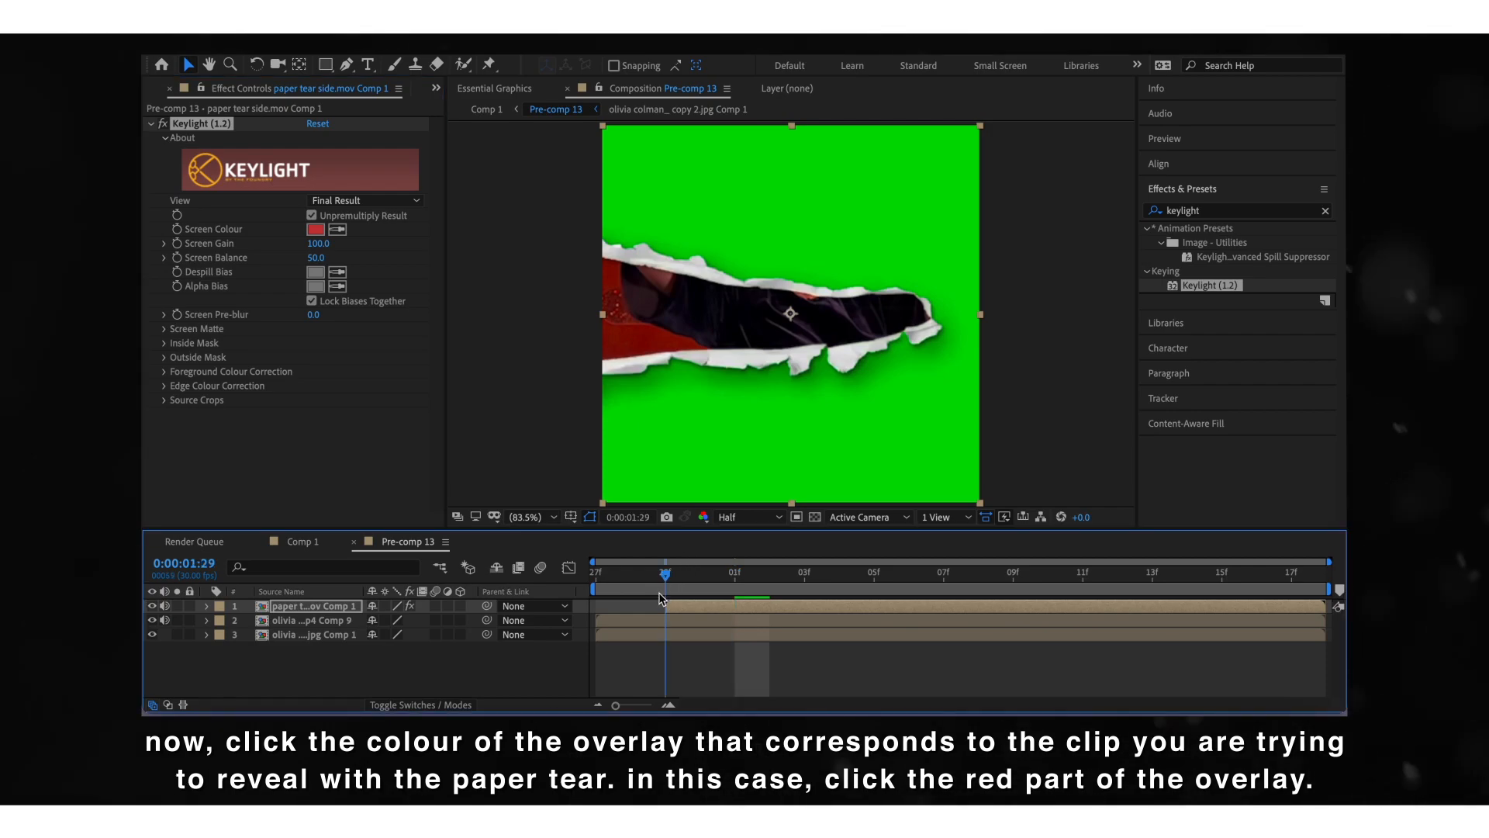
pyautogui.click(602, 619)
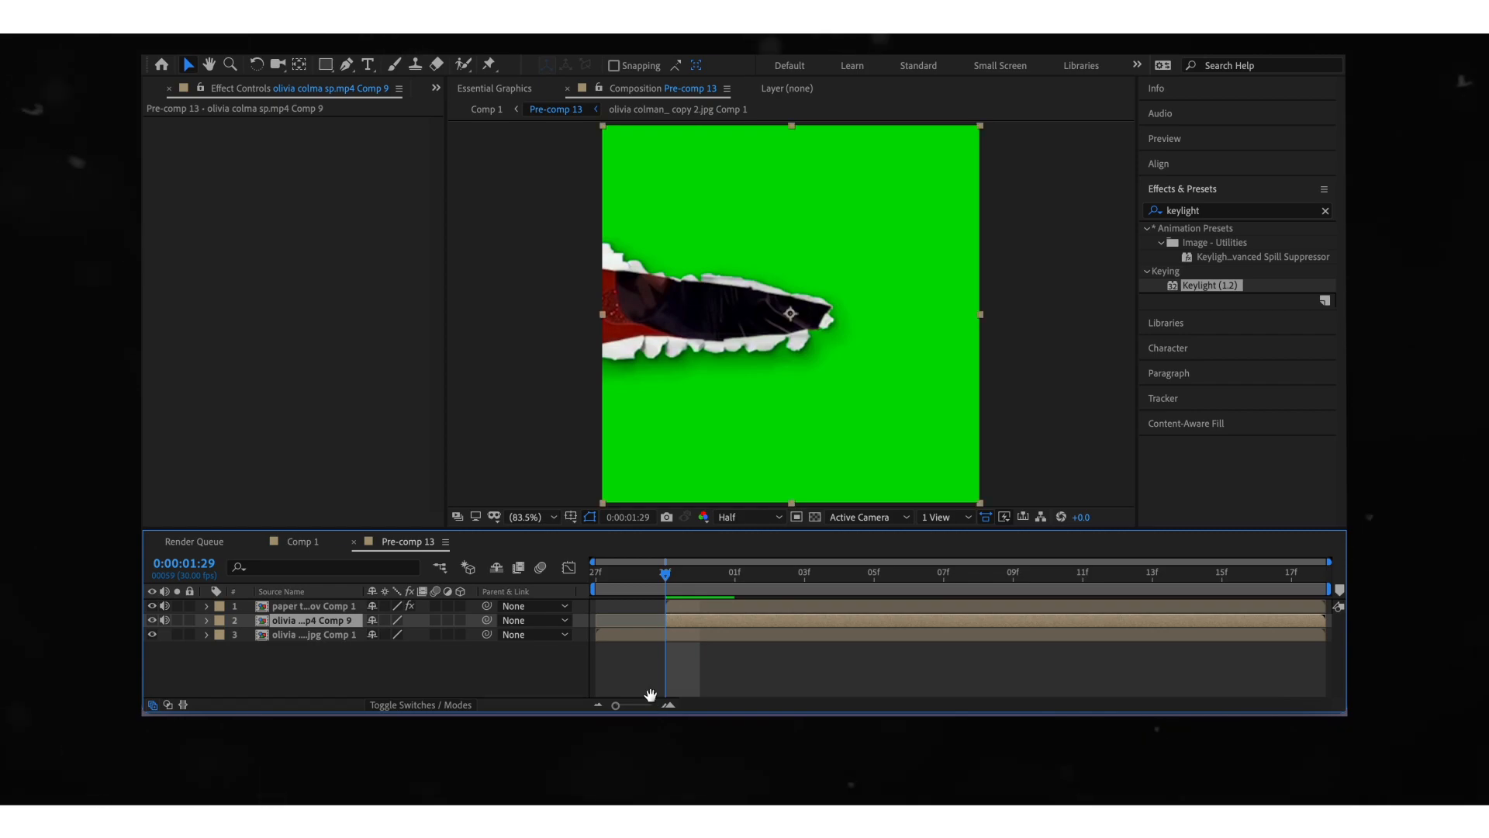
pyautogui.press('space')
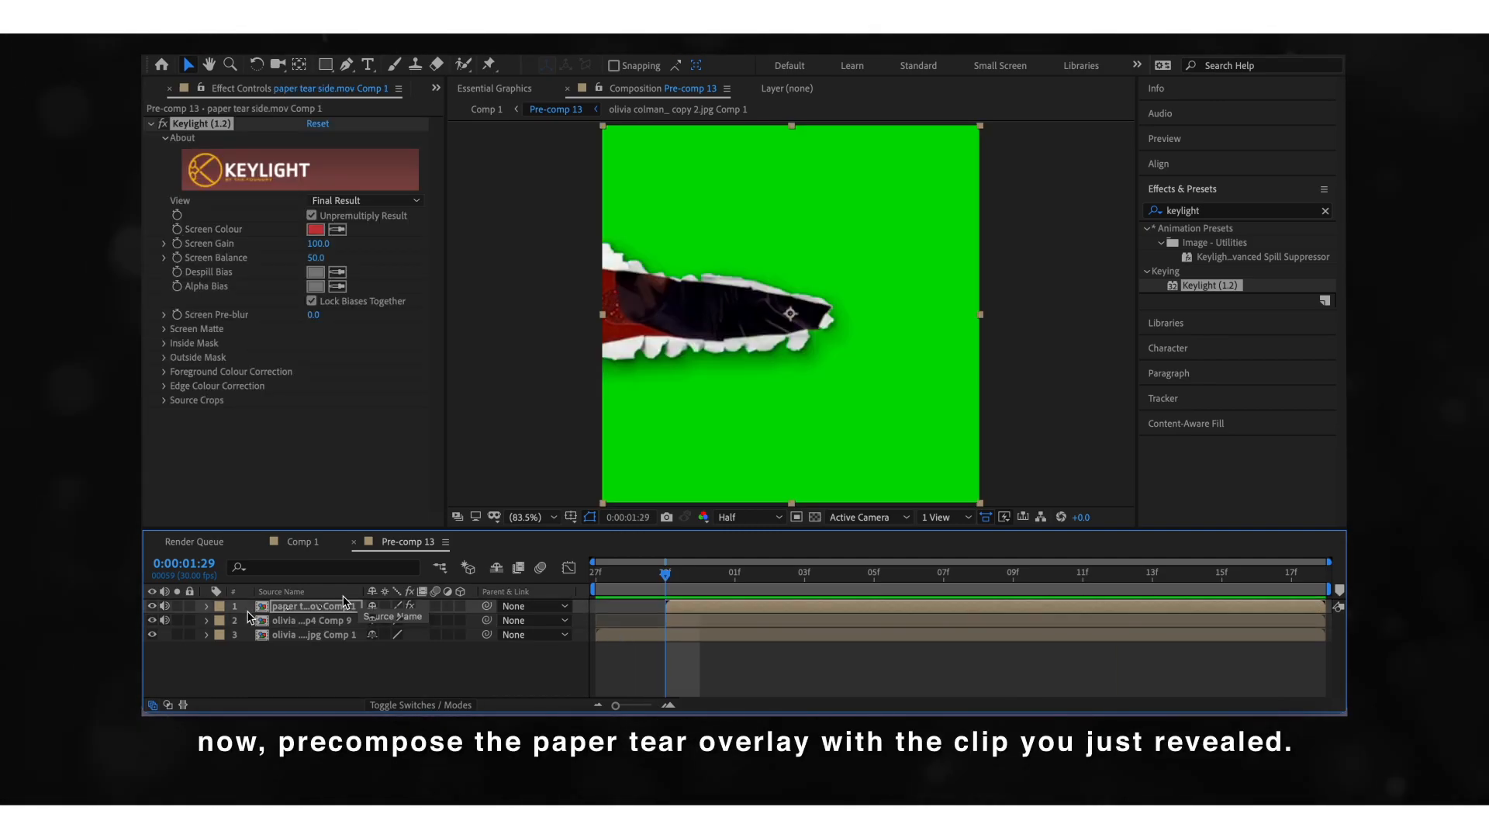
# Step: Pre-compose the paper tear overlay together with the clip directly beneath it
pyautogui.keyDown('shift'); pyautogui.click(258, 622); pyautogui.keyUp('shift')
pyautogui.rightClick(297, 621)
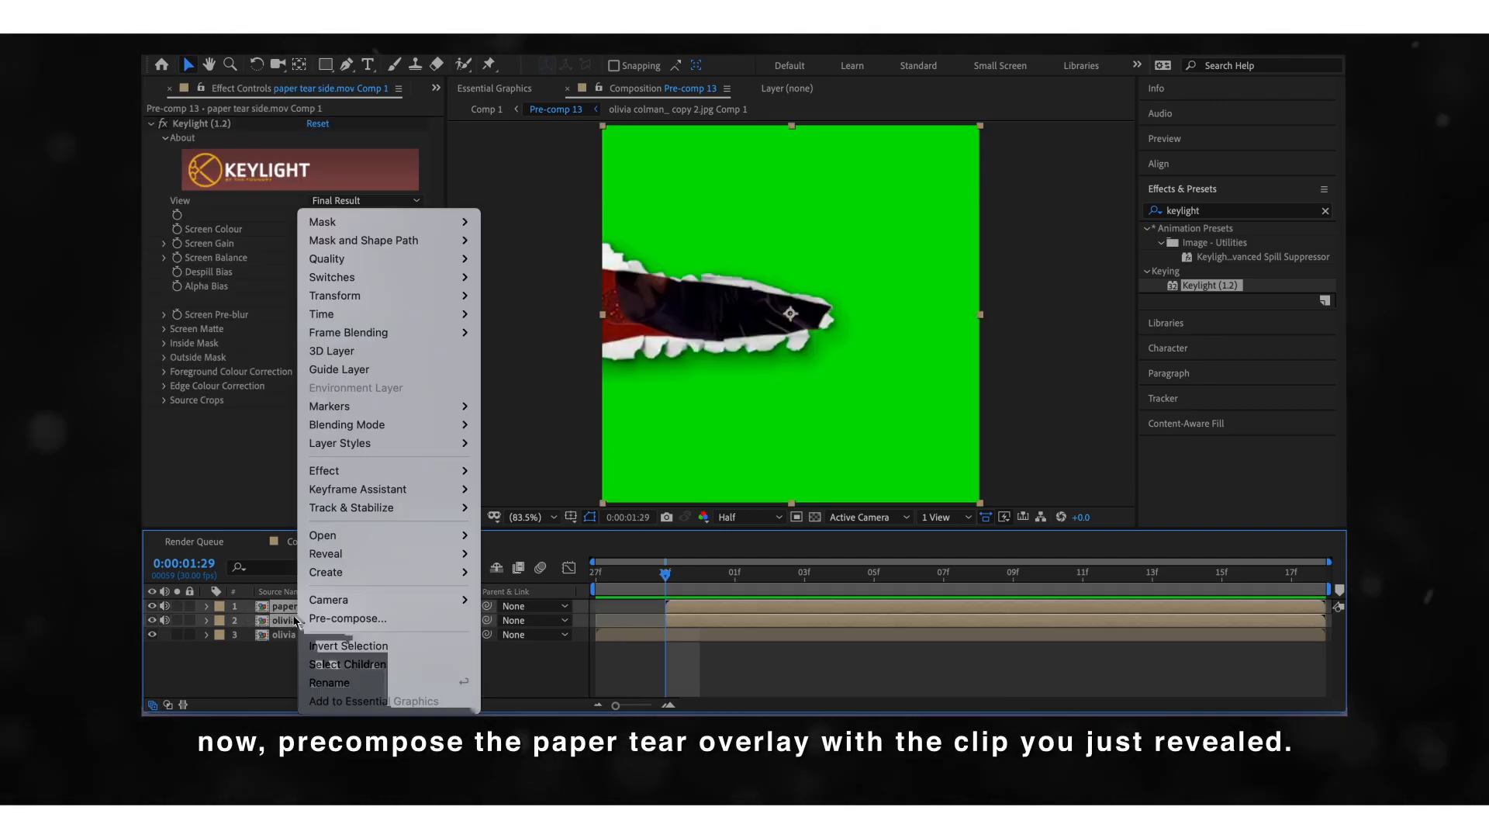
pyautogui.click(346, 619)
pyautogui.click(868, 462)
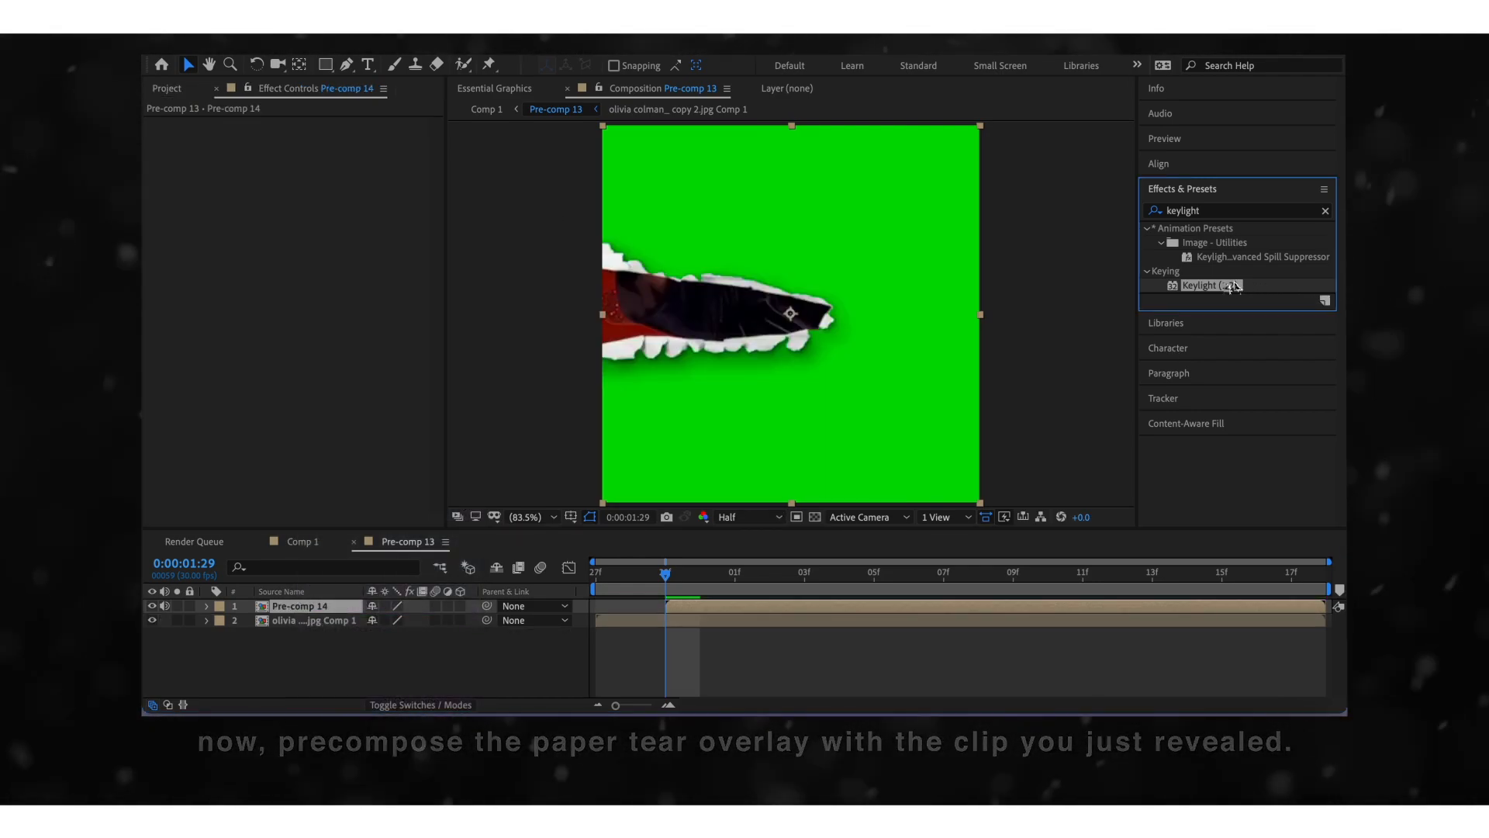
# Step: Apply Keylight (1.2) to Pre-comp 14, sample the green area as Screen Colour and preview the transition
pyautogui.moveTo(1210, 286); pyautogui.dragTo(997, 611)
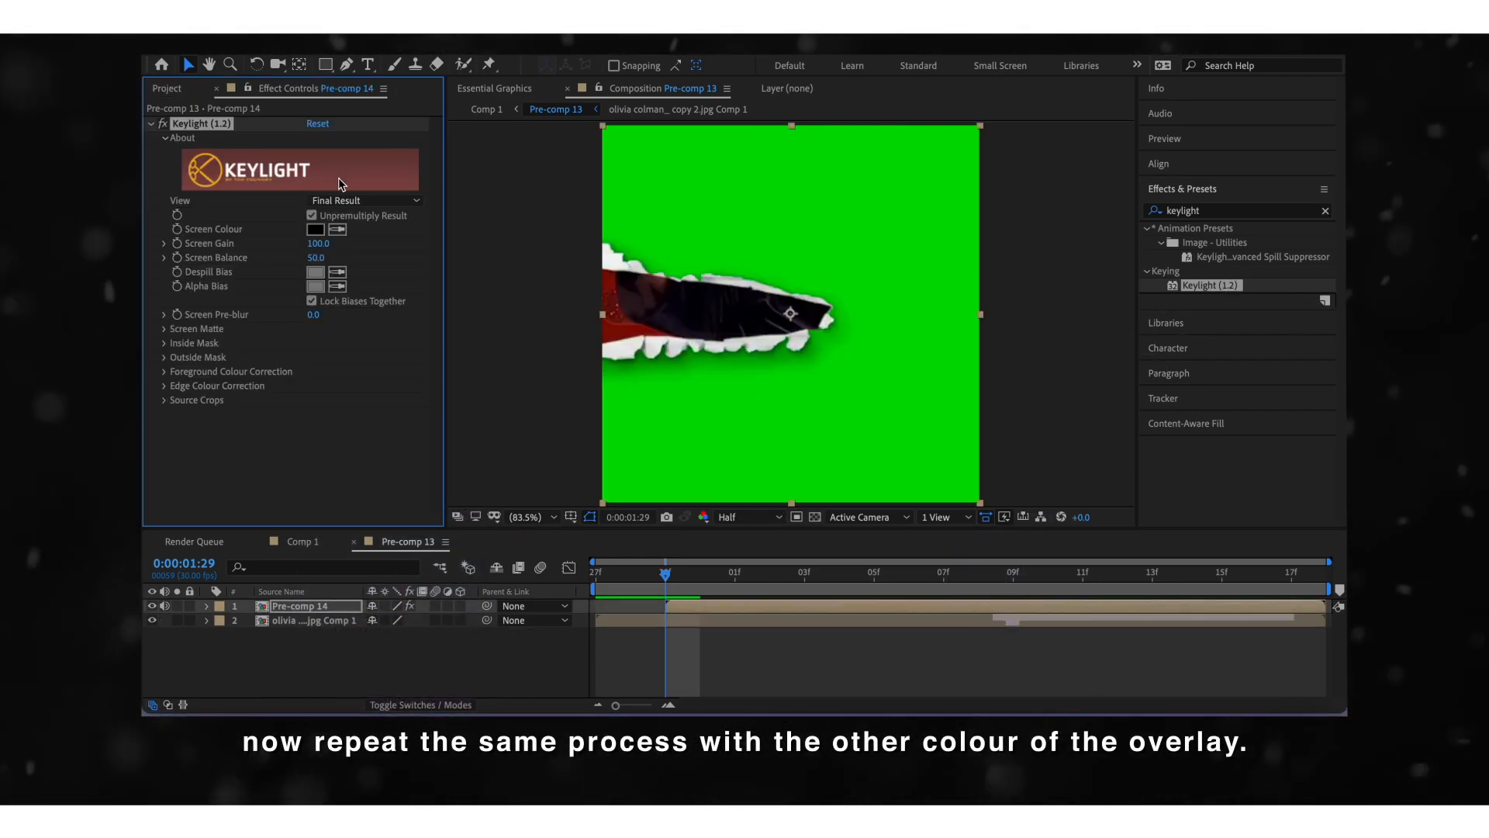
pyautogui.click(683, 212)
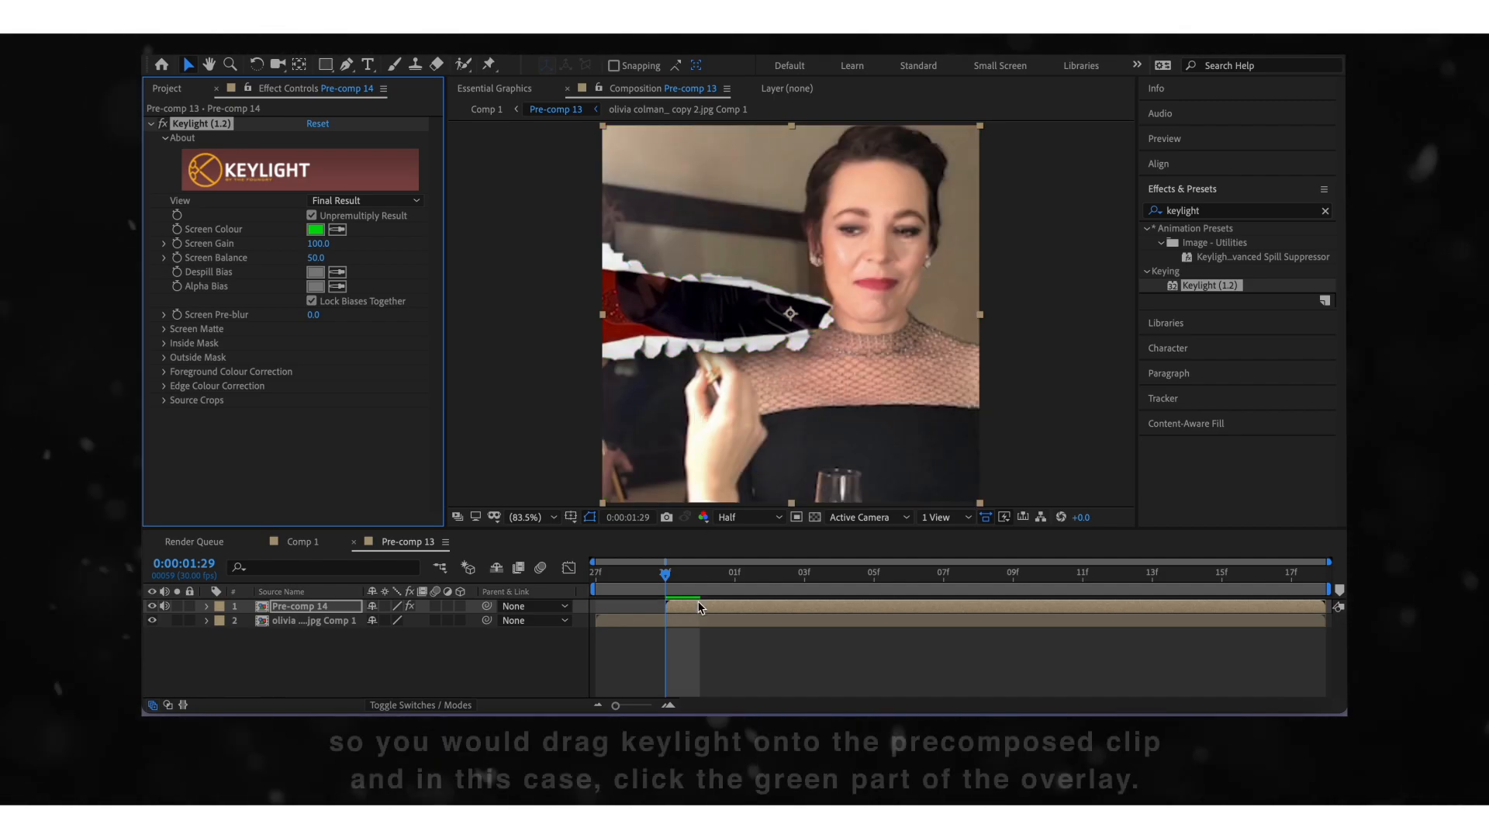
pyautogui.moveTo(665, 574); pyautogui.dragTo(581, 581)
pyautogui.press('space')
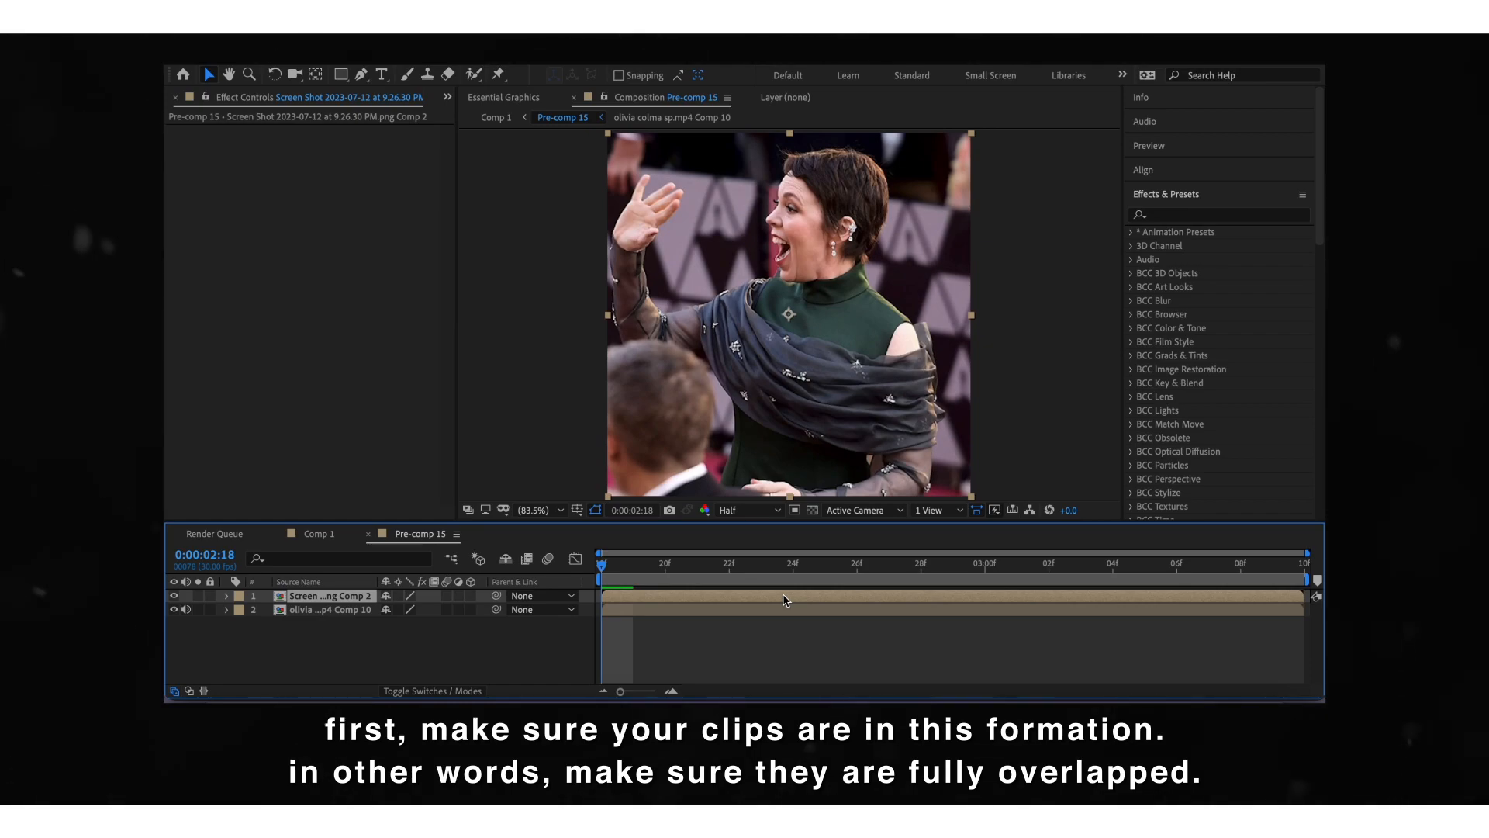
# Step: Place the two clips in Pre-comp 15 side by side, with the upper clip's position at 1157, 540 and the lower's at 84, 540
pyautogui.press('p')
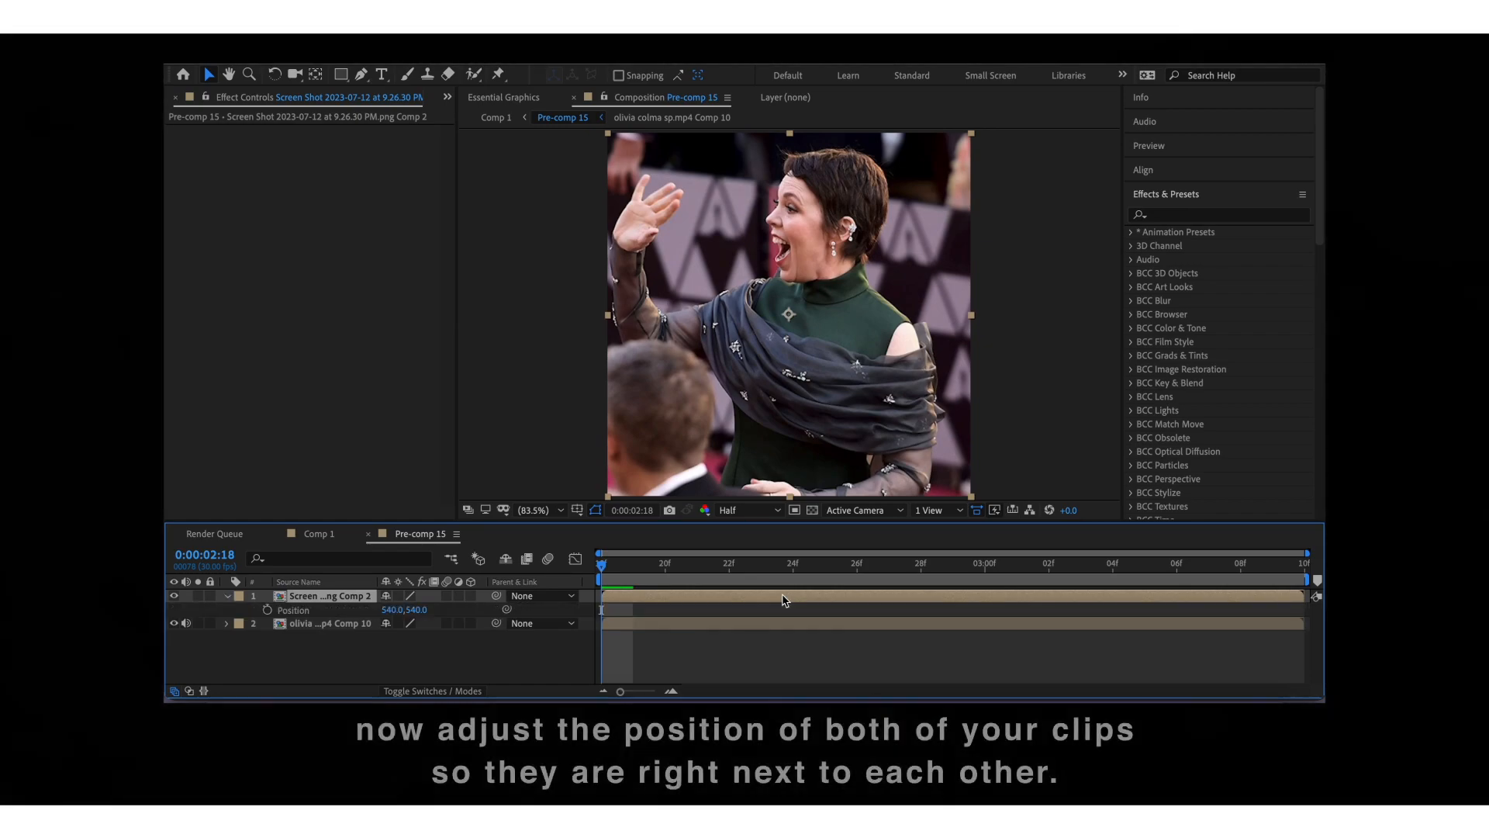
pyautogui.moveTo(416, 610); pyautogui.dragTo(843, 612)
pyautogui.moveTo(390, 609); pyautogui.dragTo(167, 646)
pyautogui.click(764, 625)
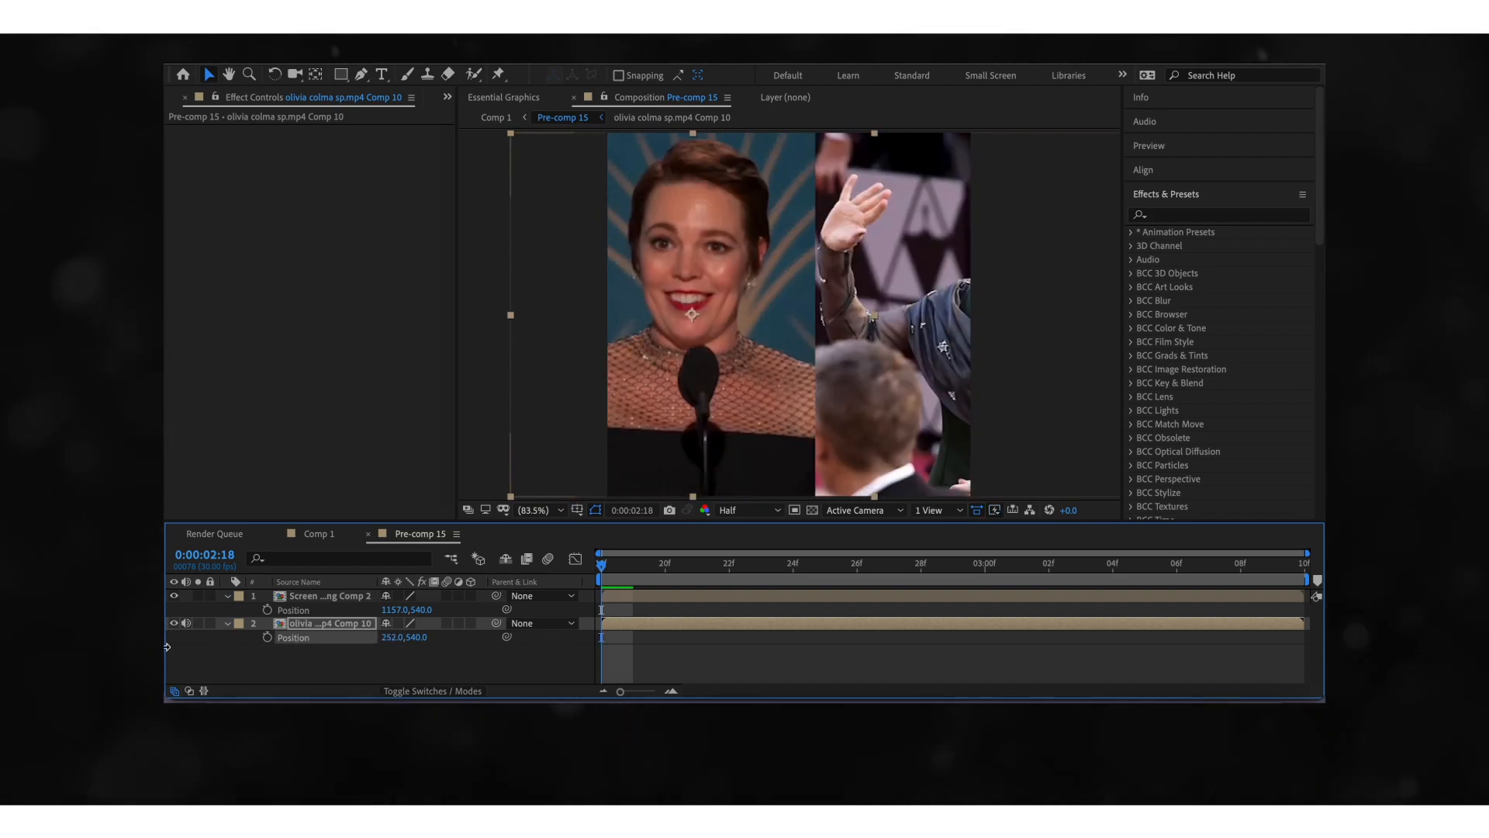
pyautogui.moveTo(378, 637); pyautogui.dragTo(270, 658)
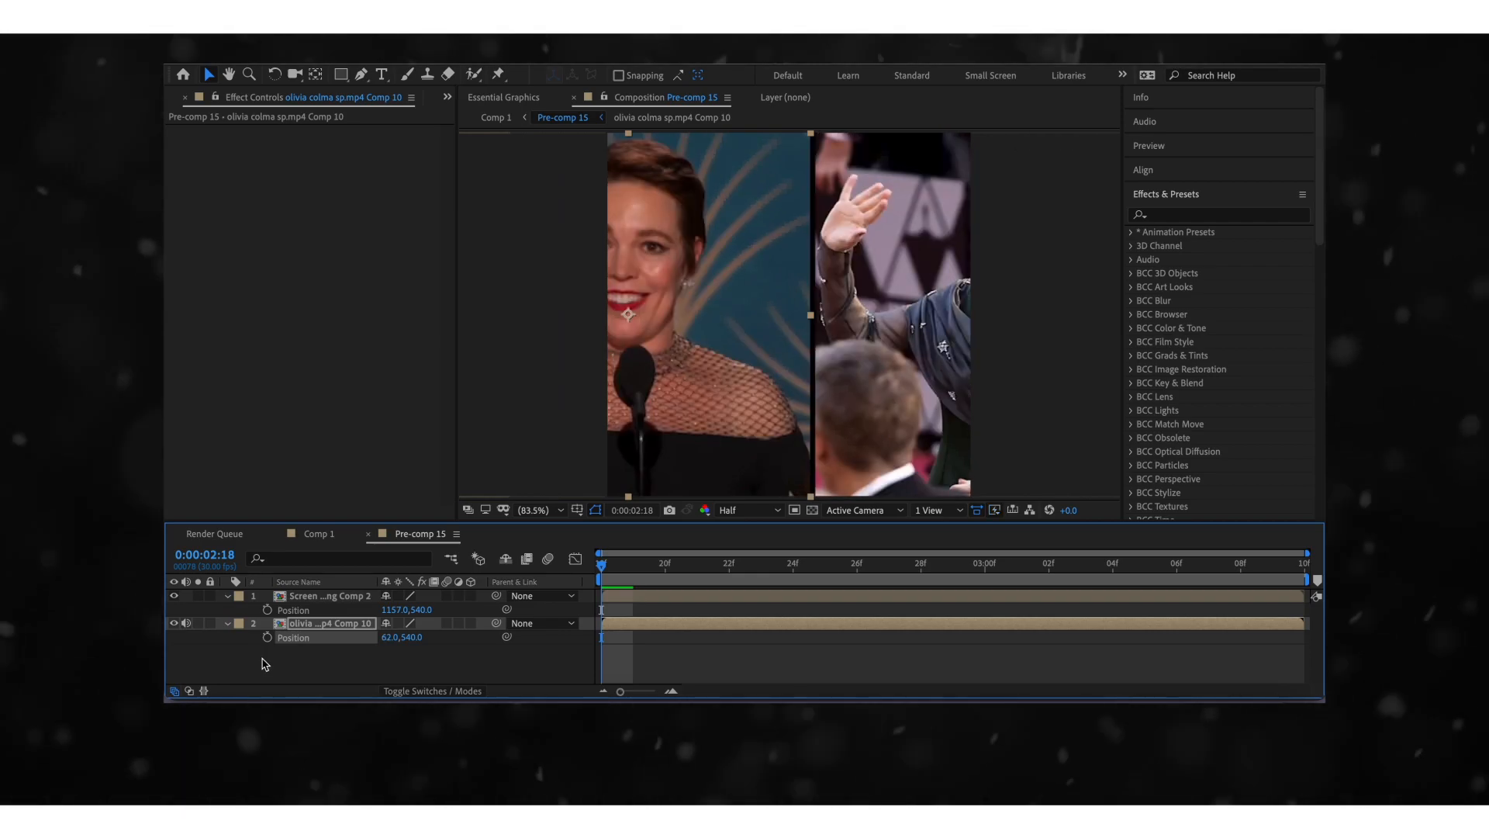
pyautogui.moveTo(397, 637); pyautogui.dragTo(409, 637)
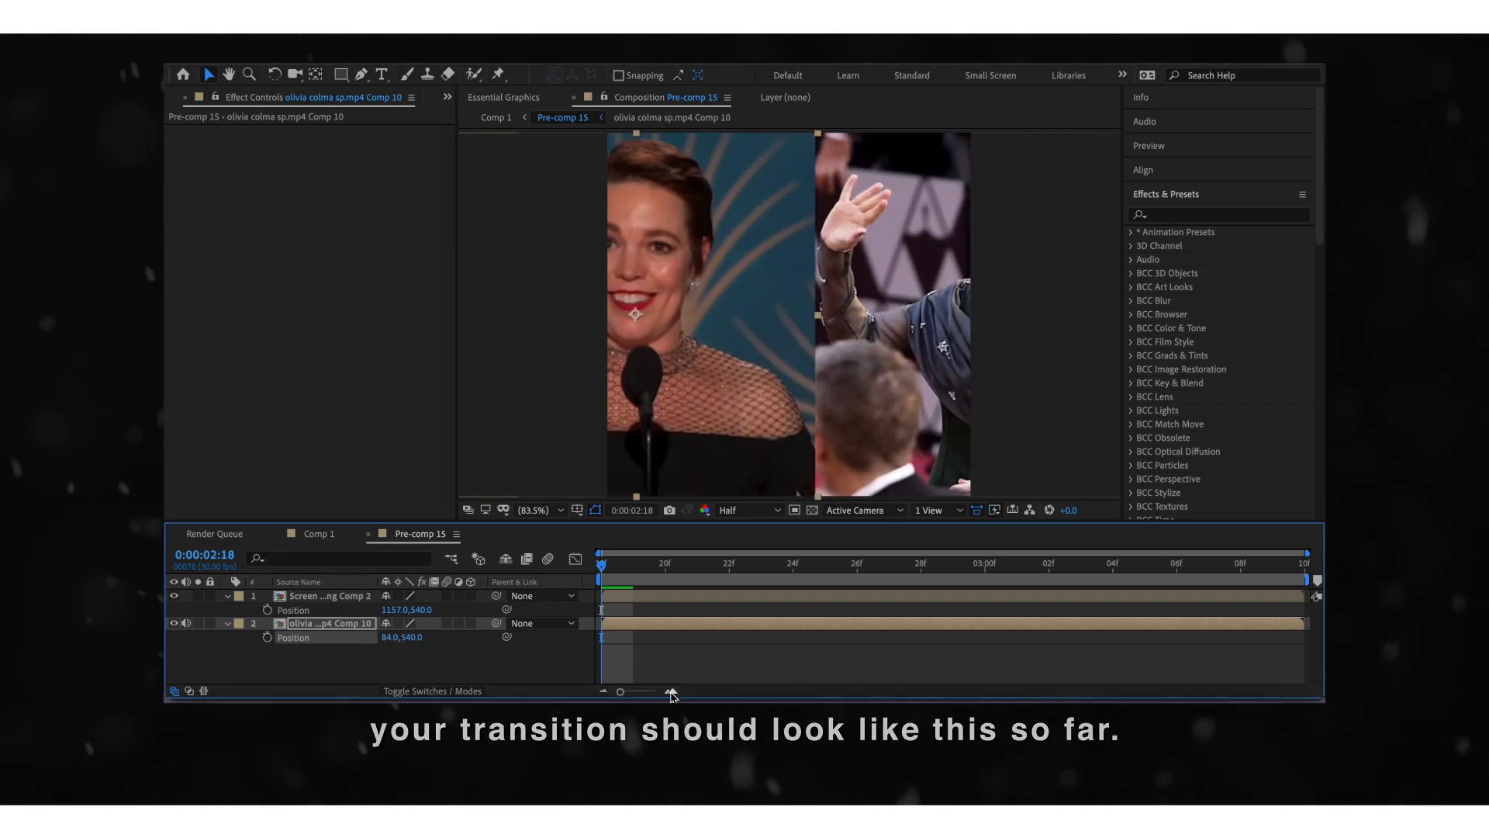
# Step: Create a shape layer and draw a vertical white line with the Pen tool along the full-height seam between the two pictures
pyautogui.click(671, 672)
pyautogui.click(451, 48)
pyautogui.moveTo(470, 65)
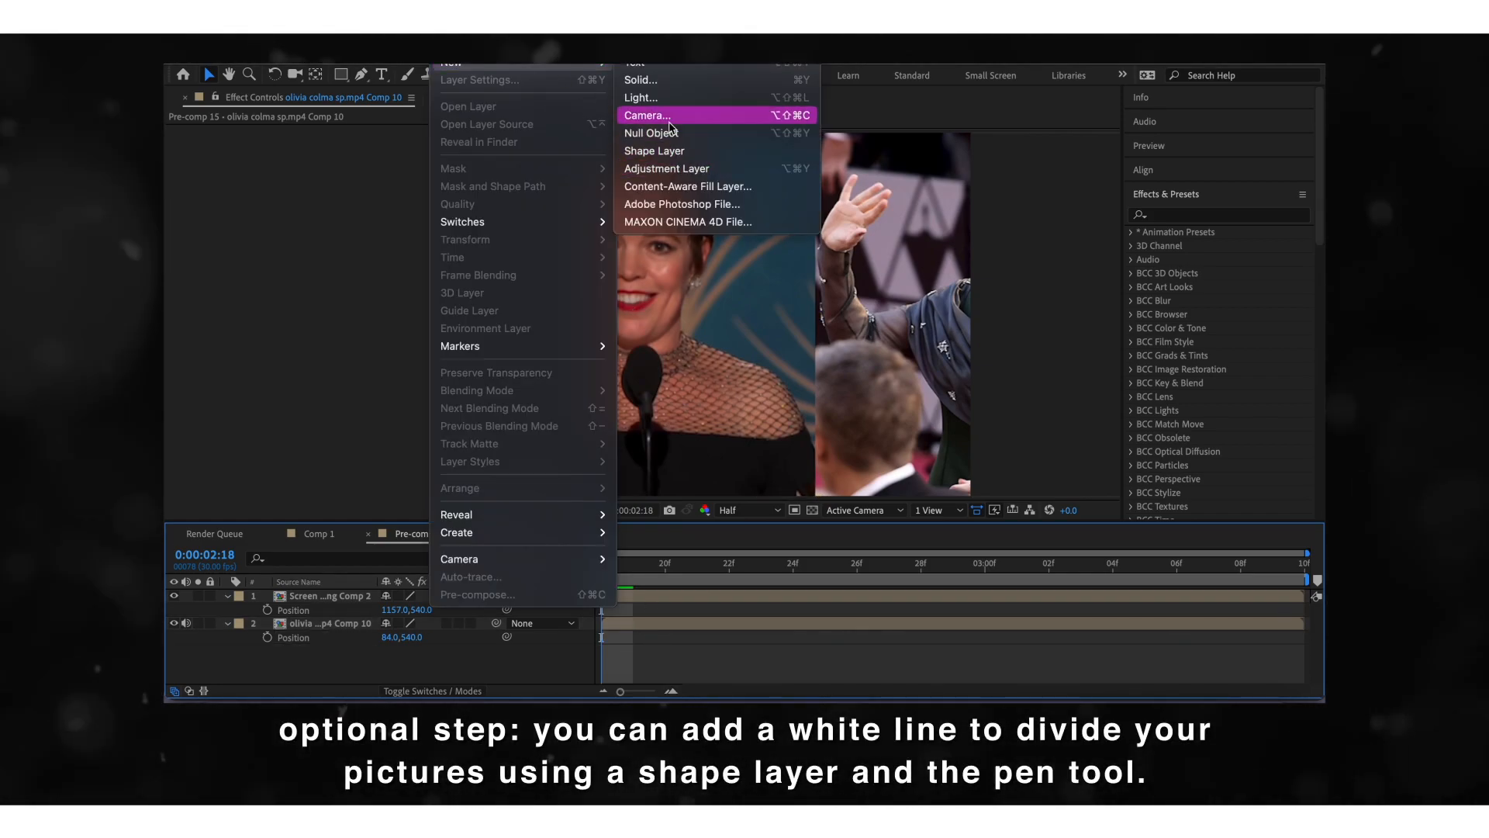
pyautogui.click(661, 148)
pyautogui.press('g')
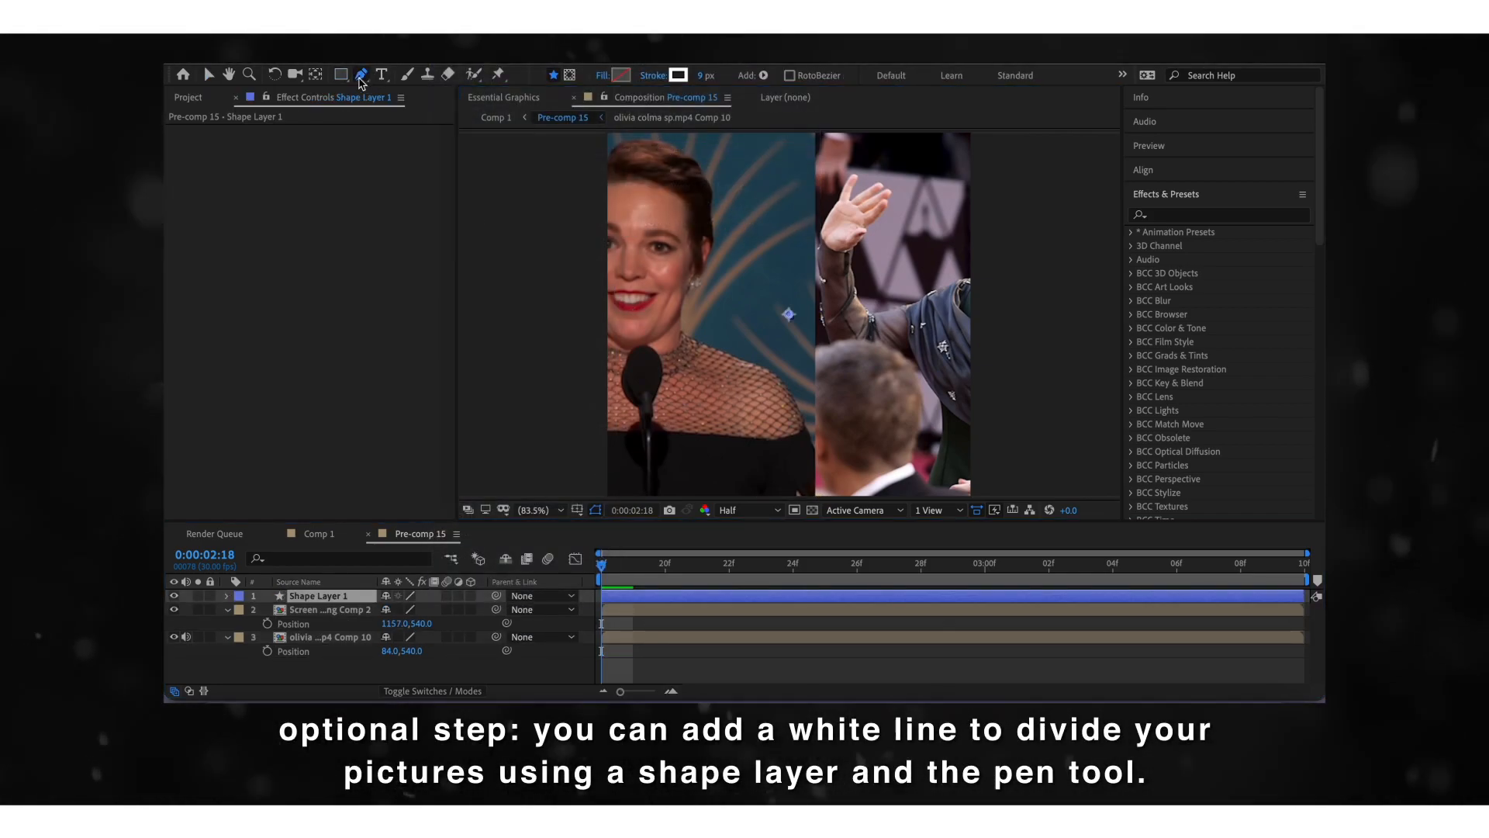
pyautogui.click(815, 495)
pyautogui.click(816, 133)
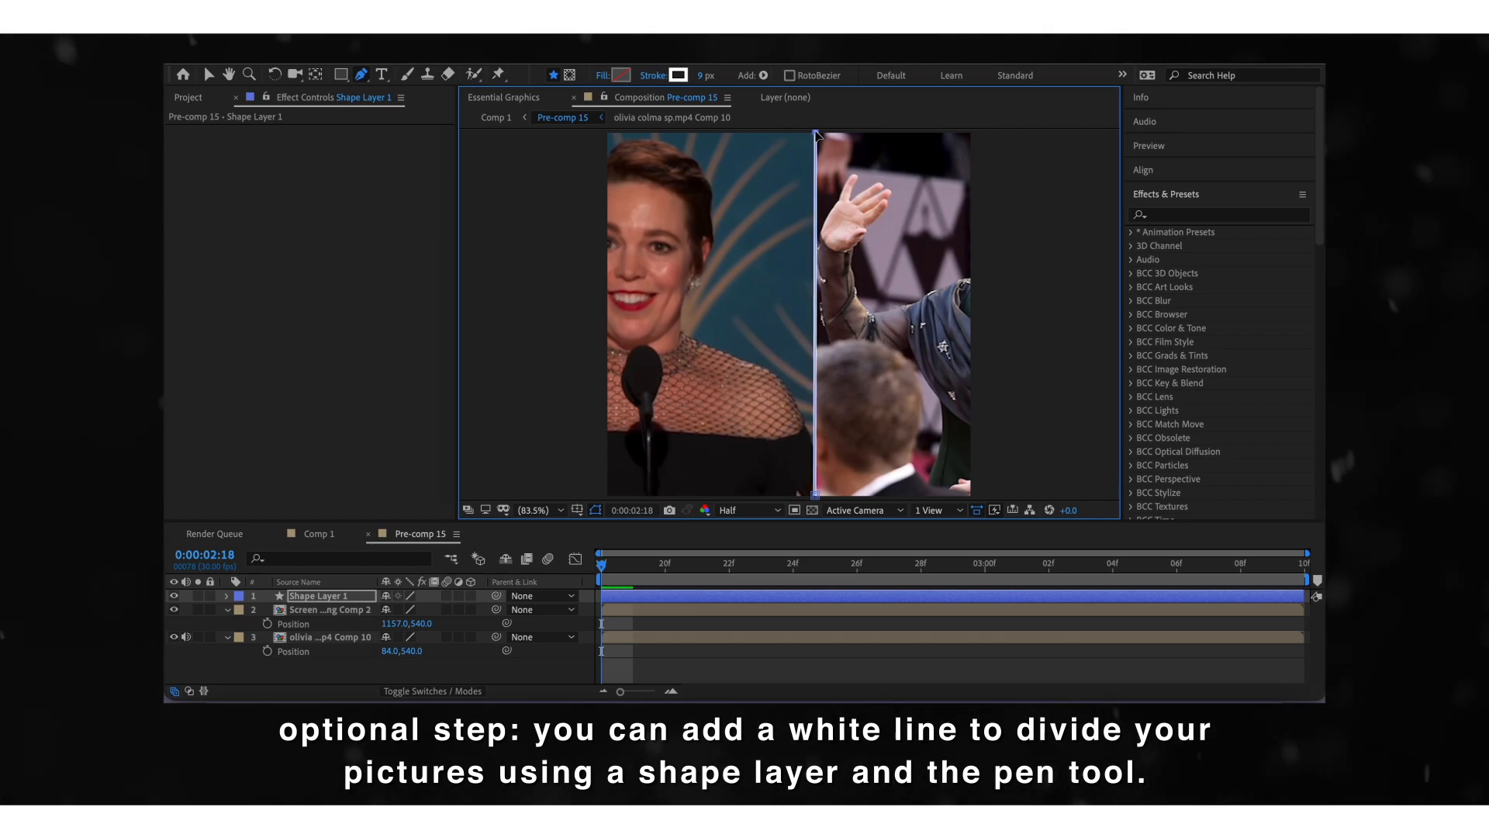
# Step: Set the dividing line's stroke width to 24 px and collapse the clips' position properties
pyautogui.moveTo(705, 75); pyautogui.dragTo(714, 76)
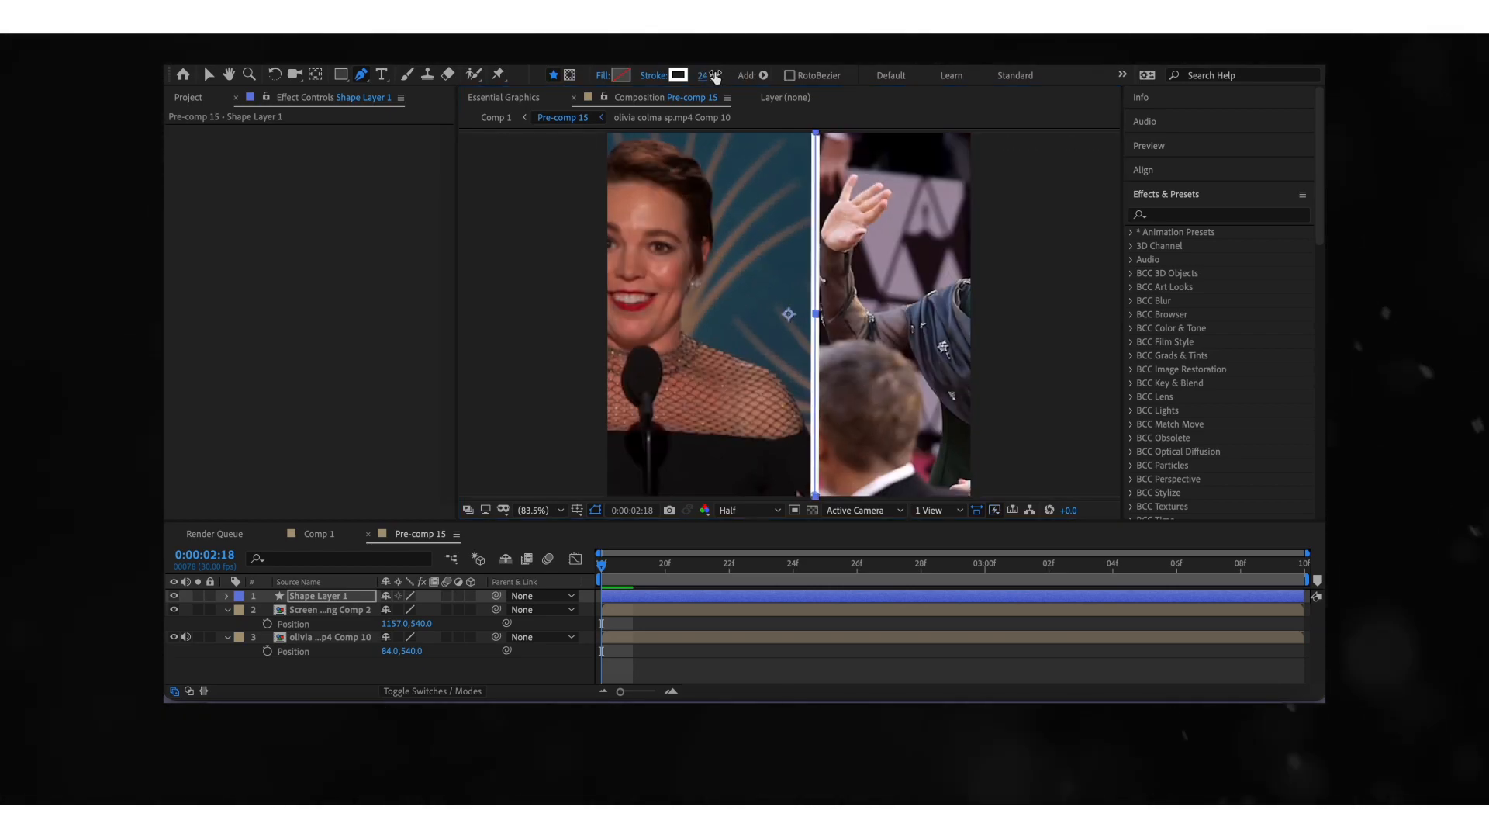
pyautogui.click(574, 668)
pyautogui.click(227, 638)
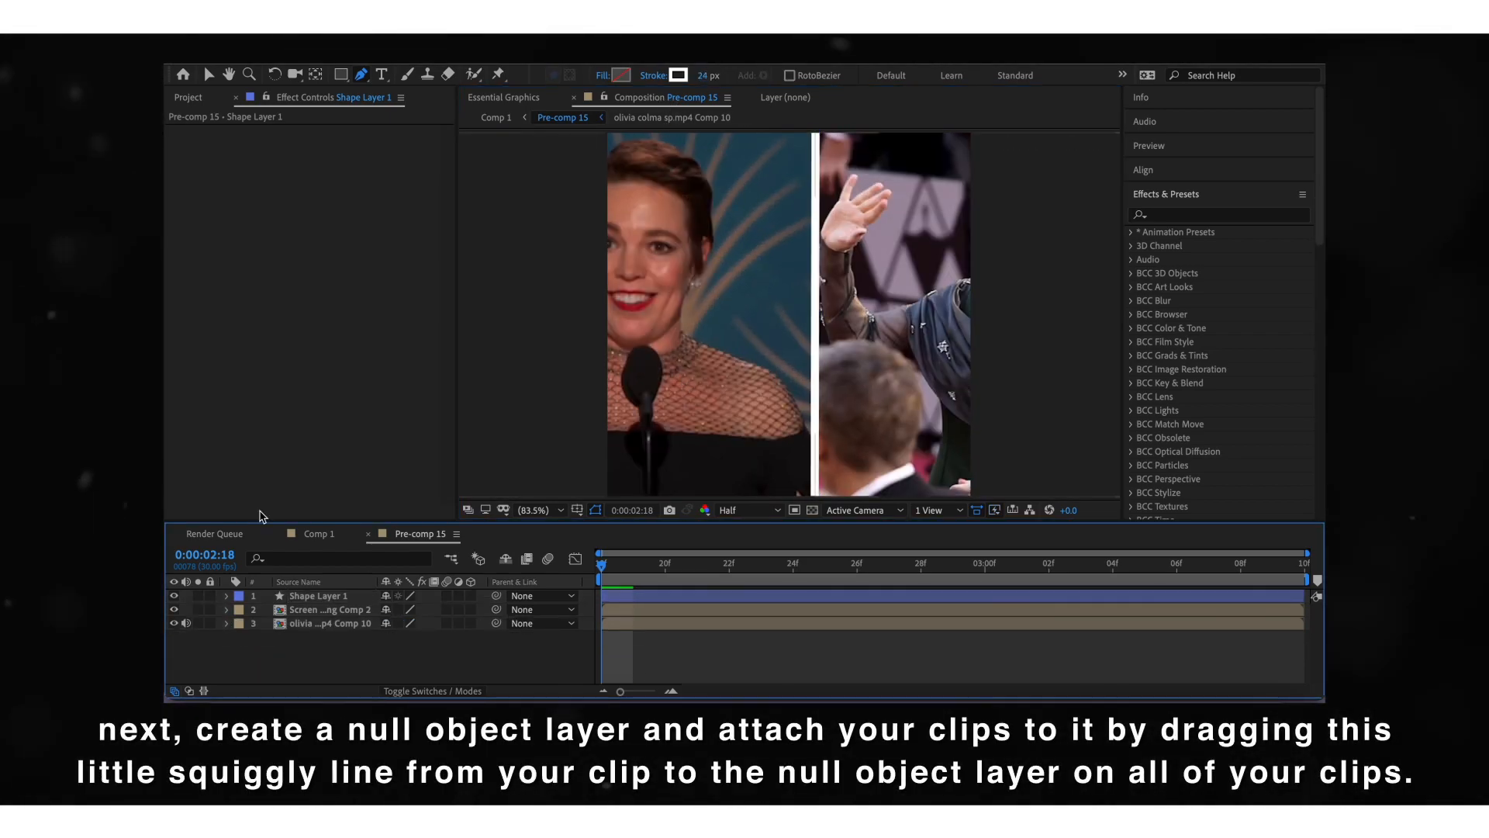
# Step: Create a null object and parent the shape layer and both clips to it
pyautogui.click(446, 48)
pyautogui.moveTo(543, 67)
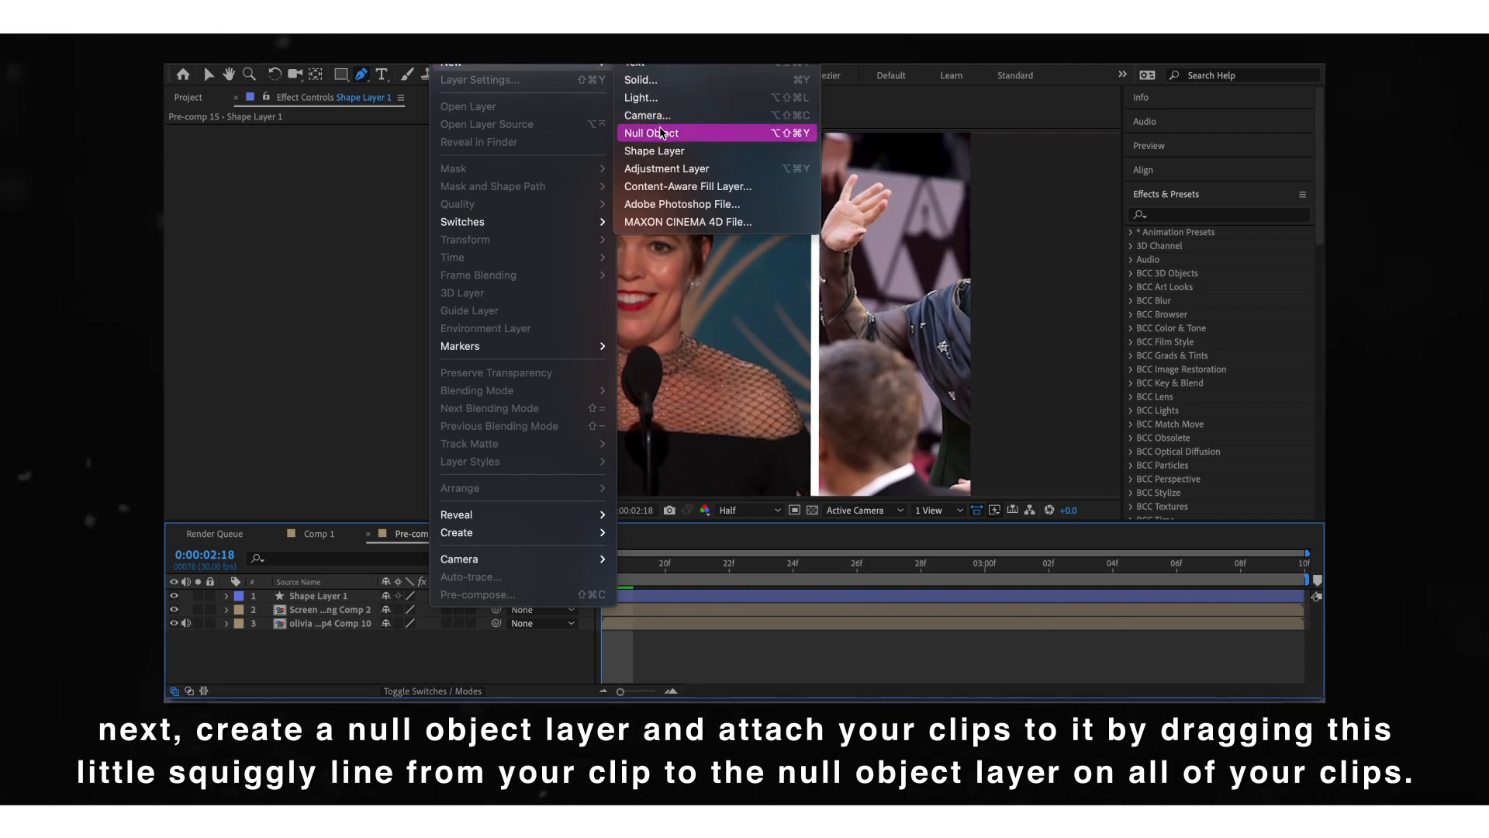
pyautogui.click(662, 131)
pyautogui.moveTo(295, 650); pyautogui.dragTo(434, 610)
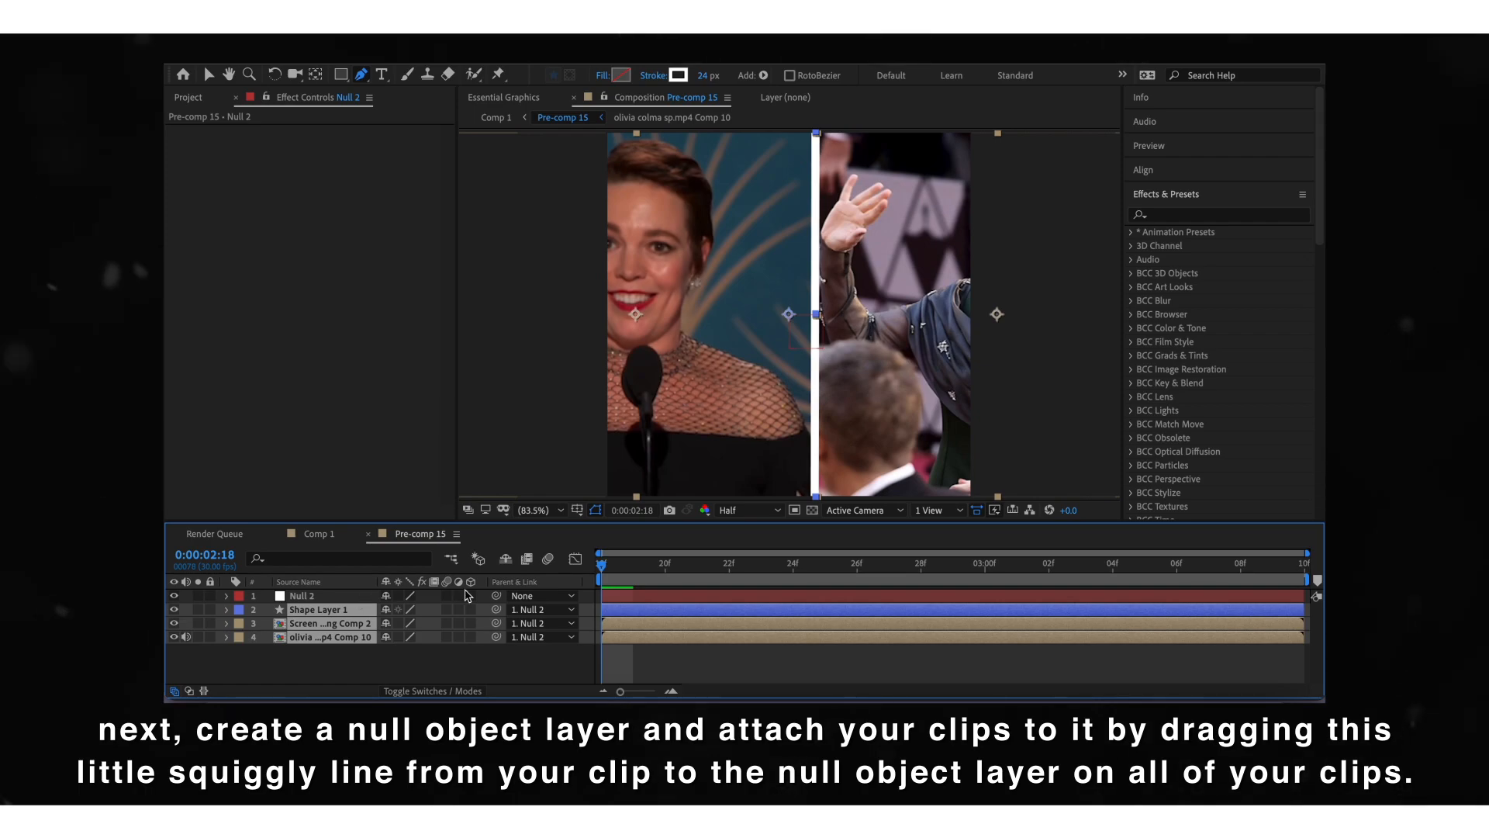
# Step: Set the null's position to 995, 540 at 0:00:02:18 so the first clip fills the frame, and keyframe it
pyautogui.click(718, 659)
pyautogui.press('p')
pyautogui.moveTo(392, 610); pyautogui.dragTo(744, 626)
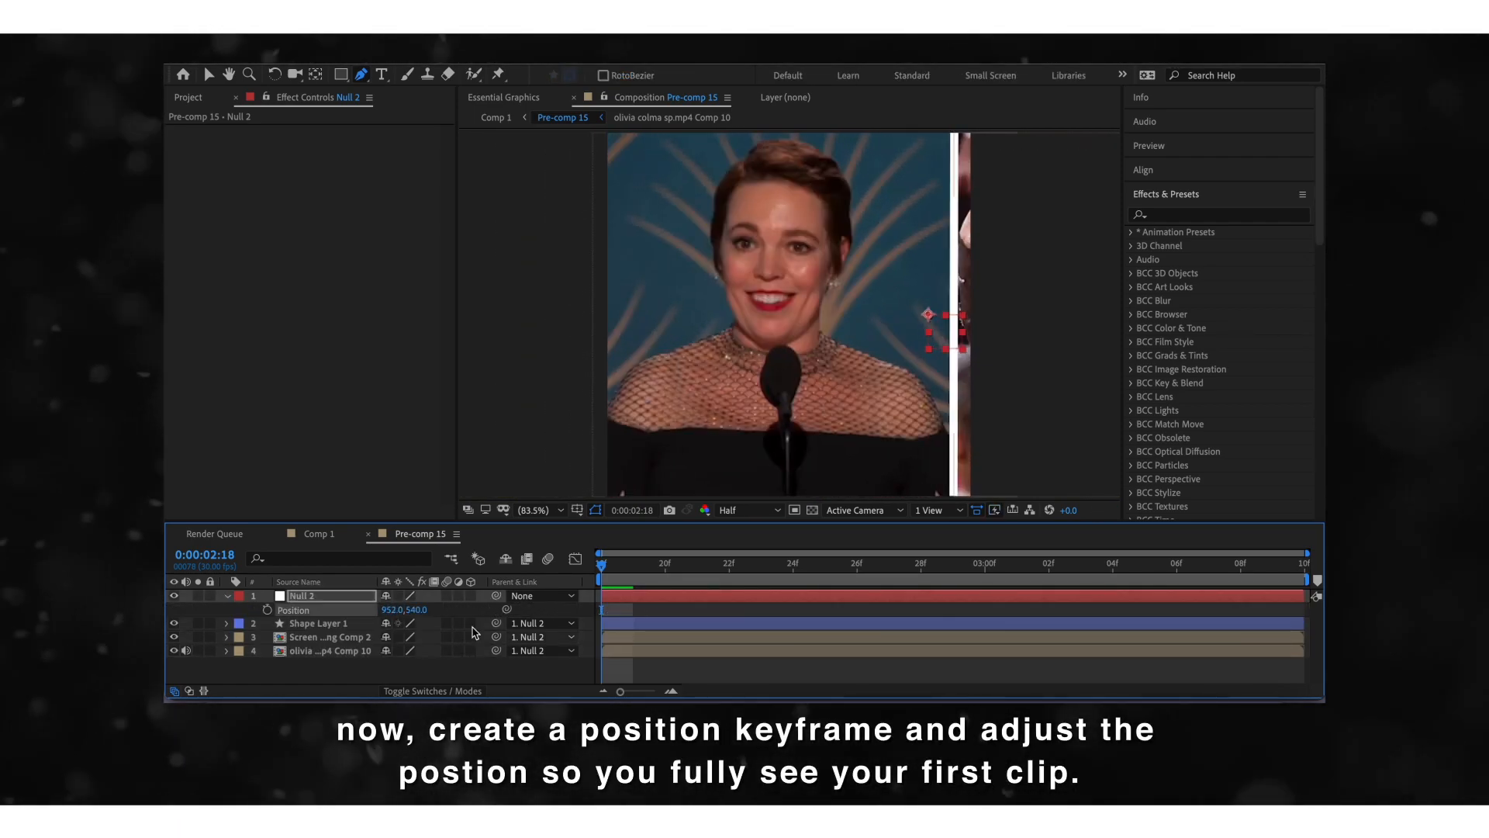
pyautogui.moveTo(397, 610); pyautogui.dragTo(422, 611)
pyautogui.click(268, 609)
# Step: Keyframe the null farther left at 0:00:03:09 so the second clip slides into frame, and preview the movement
pyautogui.moveTo(602, 565); pyautogui.dragTo(1273, 596)
pyautogui.moveTo(404, 610); pyautogui.dragTo(209, 612)
pyautogui.press('space')
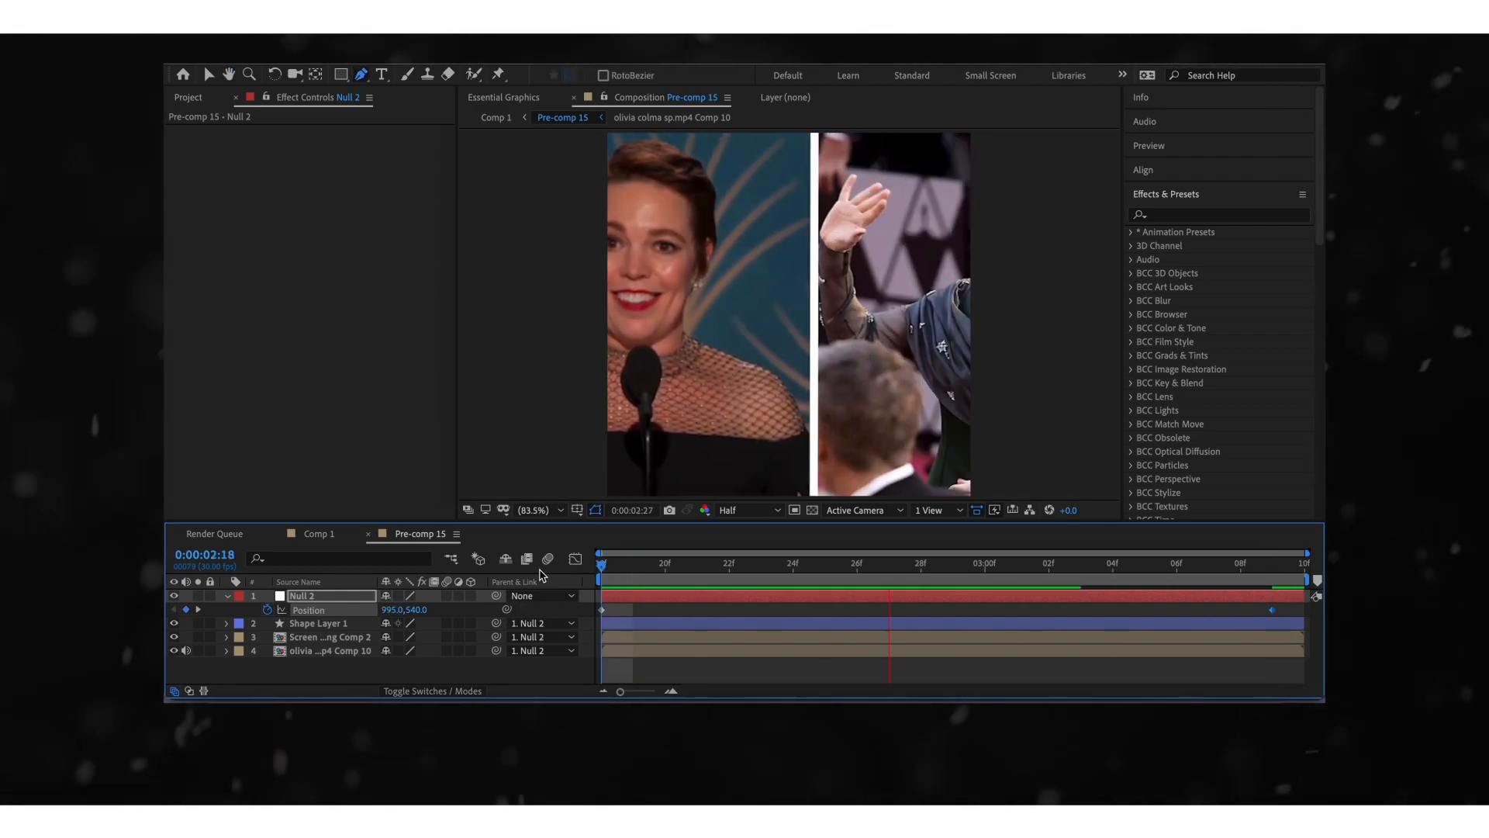
pyautogui.press('space')
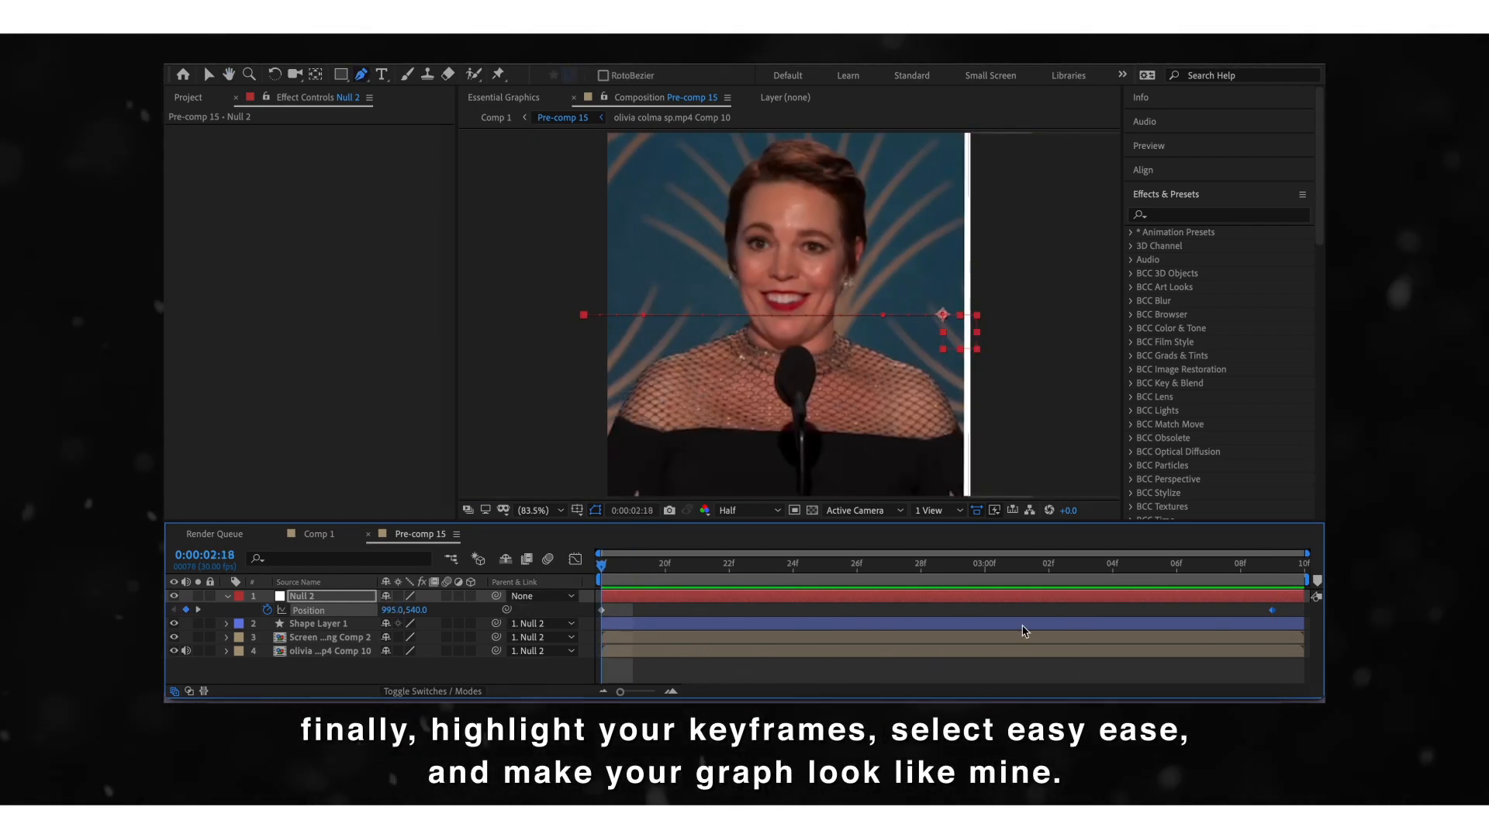
# Step: Apply Easy Ease to both of the null's position keyframes
pyautogui.moveTo(1258, 614); pyautogui.dragTo(570, 590)
pyautogui.rightClick(604, 609)
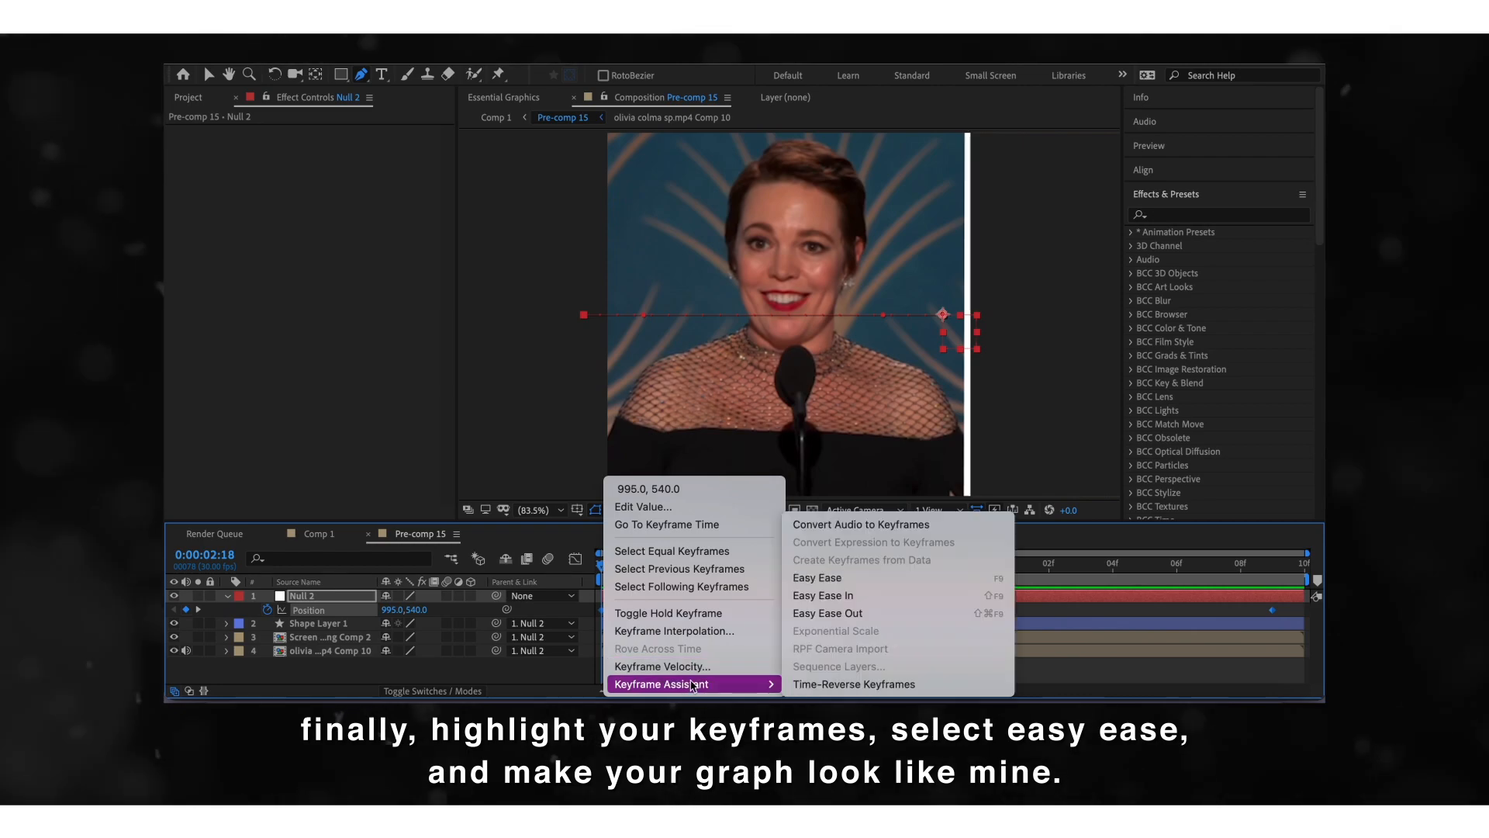
pyautogui.moveTo(662, 684)
pyautogui.click(860, 579)
# Step: Reshape the null's position speed graph by lengthening the last keyframe's incoming handle so the speed peaks early, and preview it
pyautogui.click(575, 558)
pyautogui.click(791, 674)
pyautogui.click(843, 542)
pyautogui.press('v')
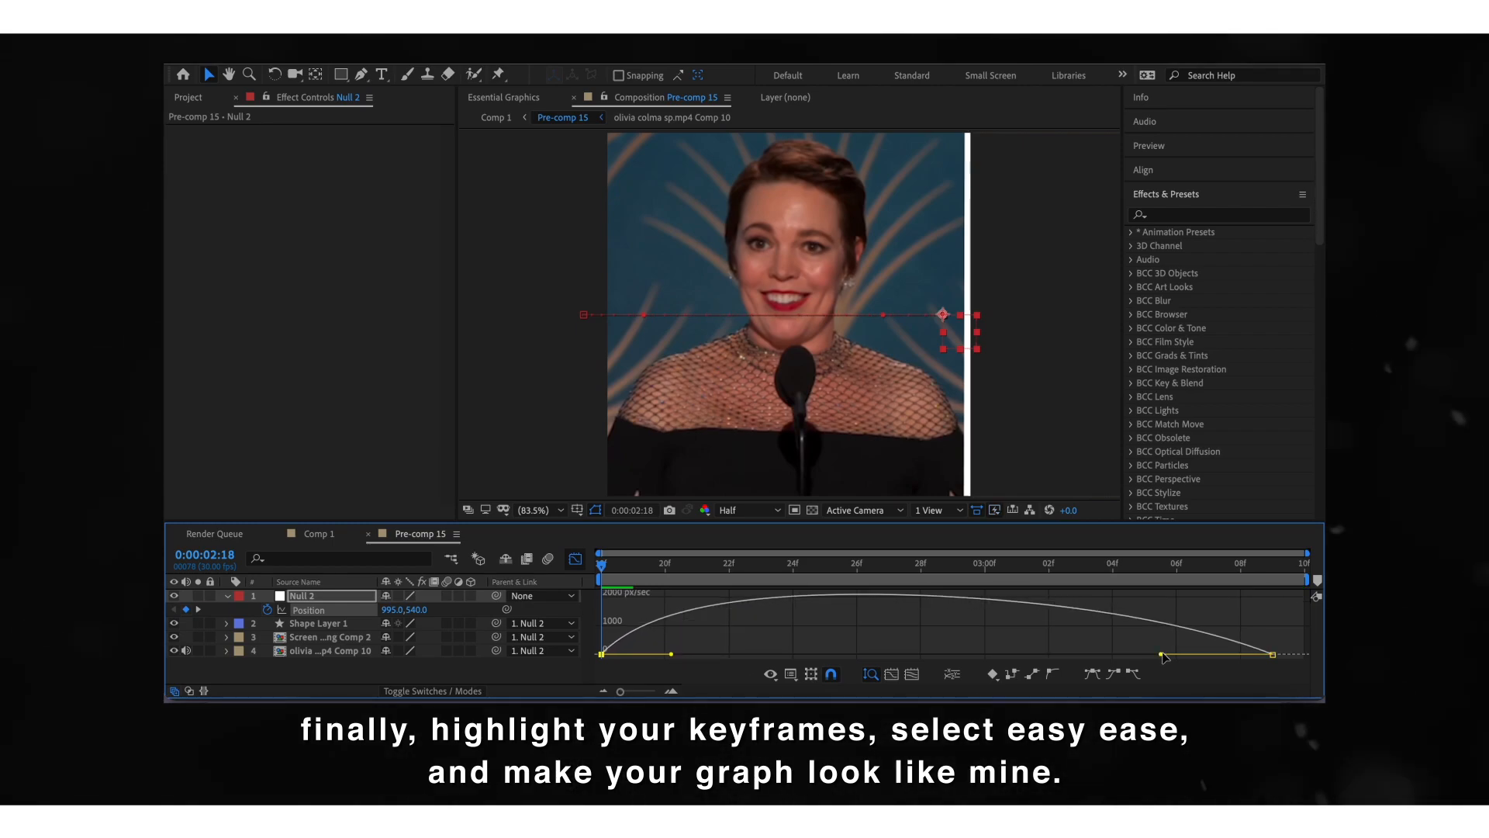
pyautogui.press('space')
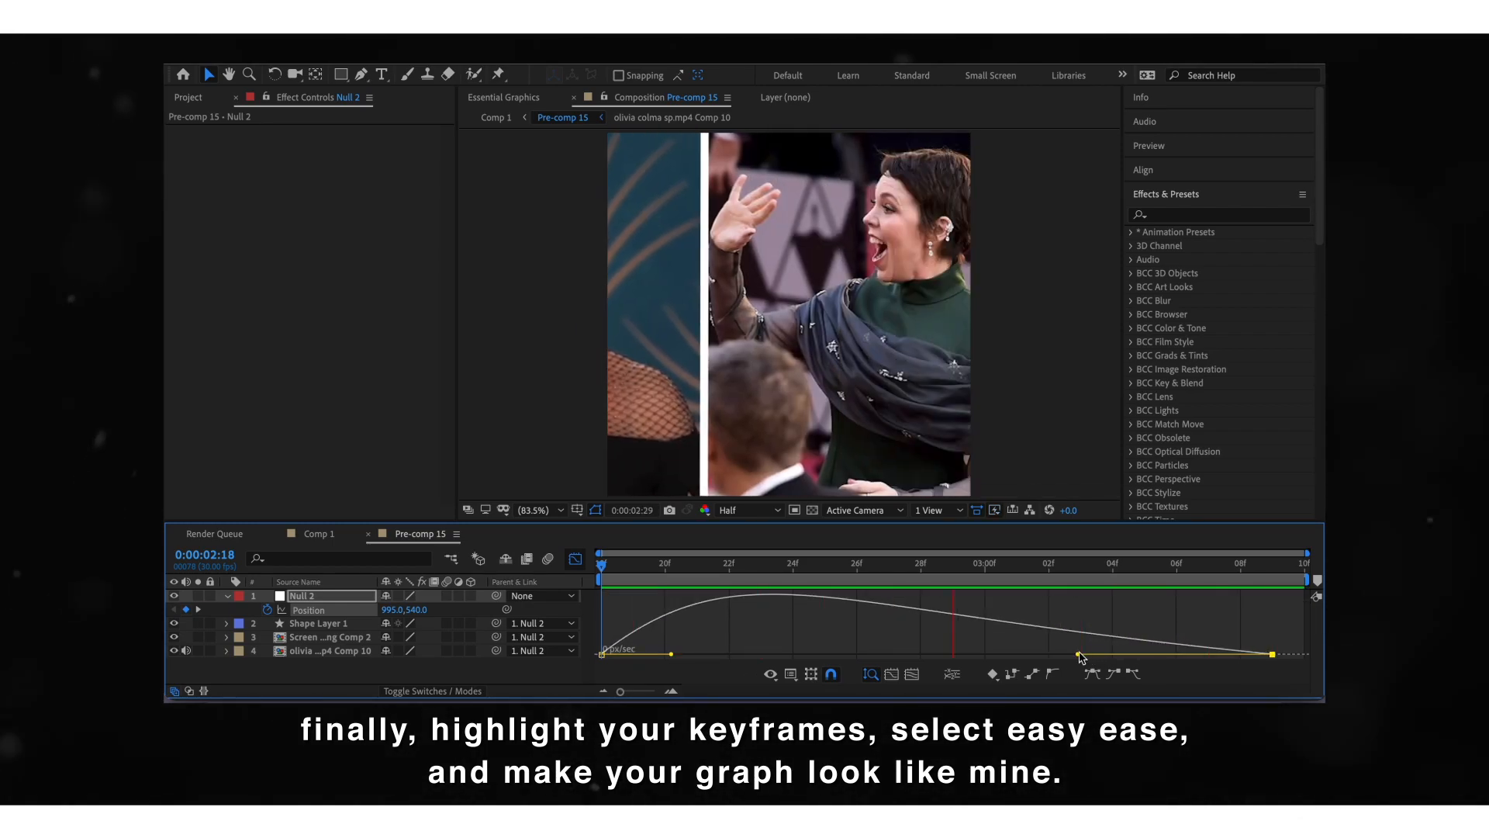
pyautogui.press('space')
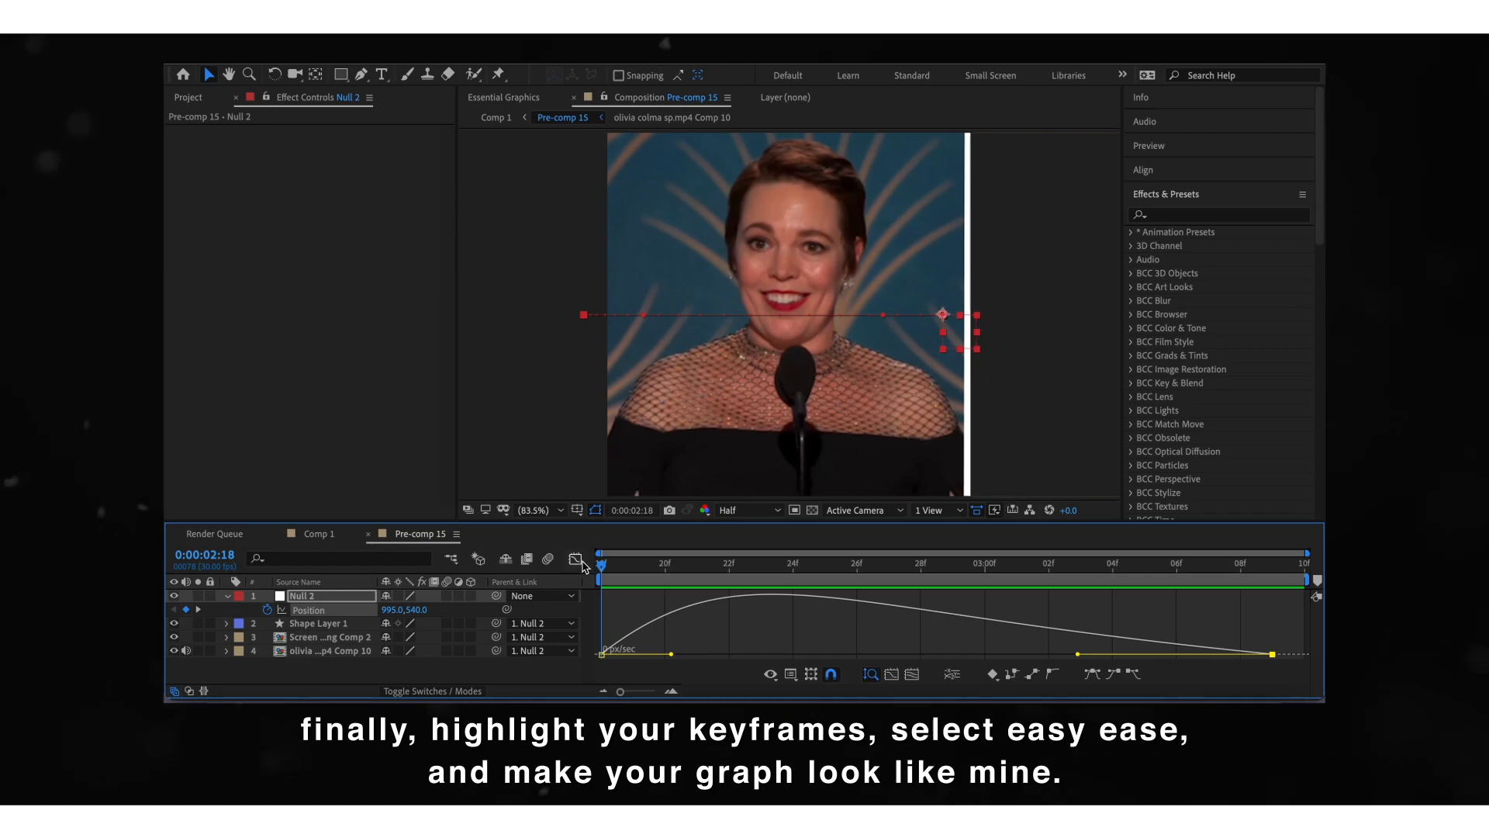
# Step: Leave the Graph Editor, enable motion blur for the composition, null, line and clips, and preview the finished transition
pyautogui.click(575, 559)
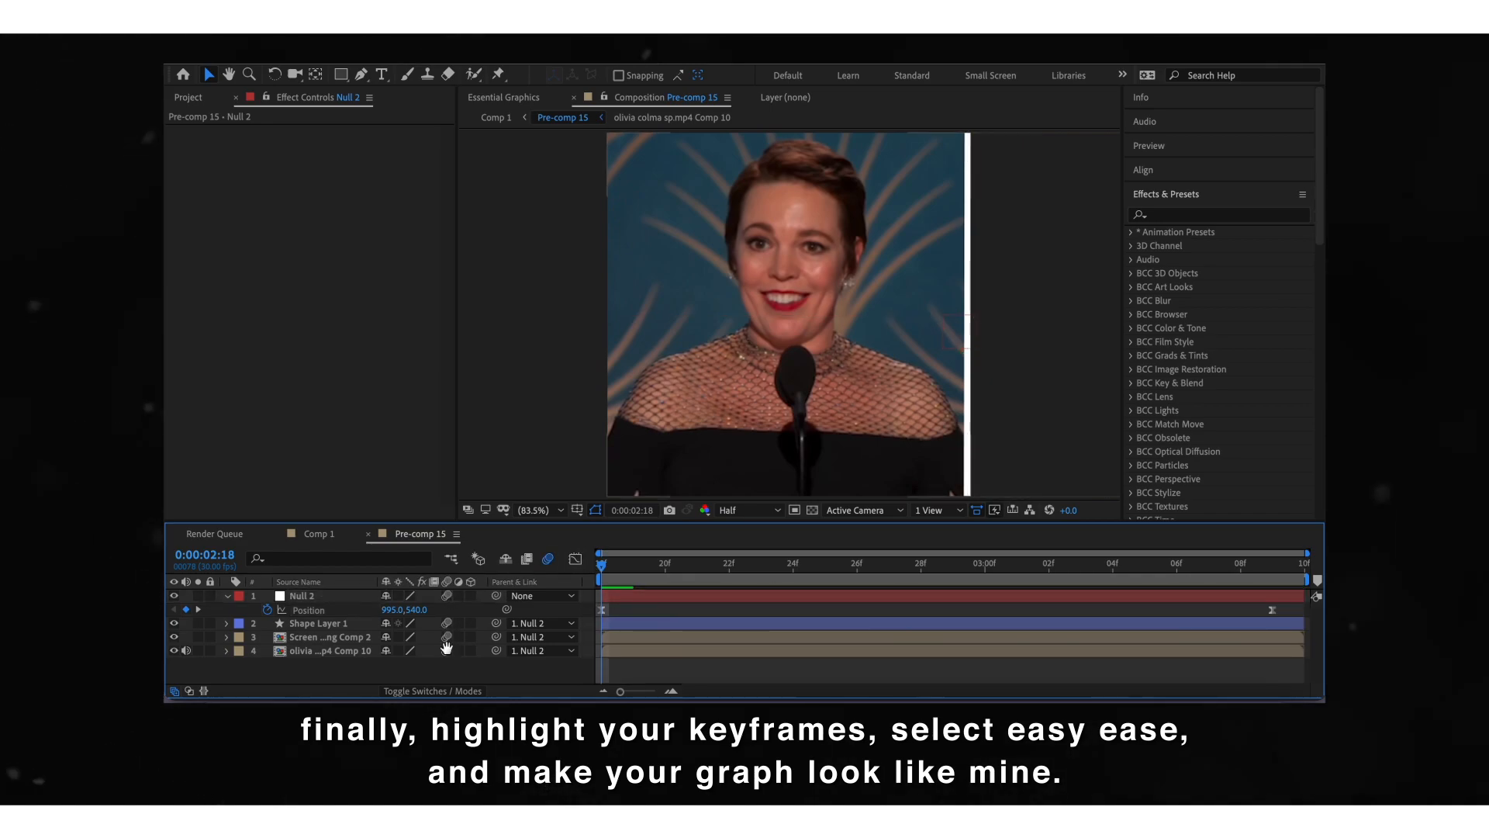
pyautogui.press('space')
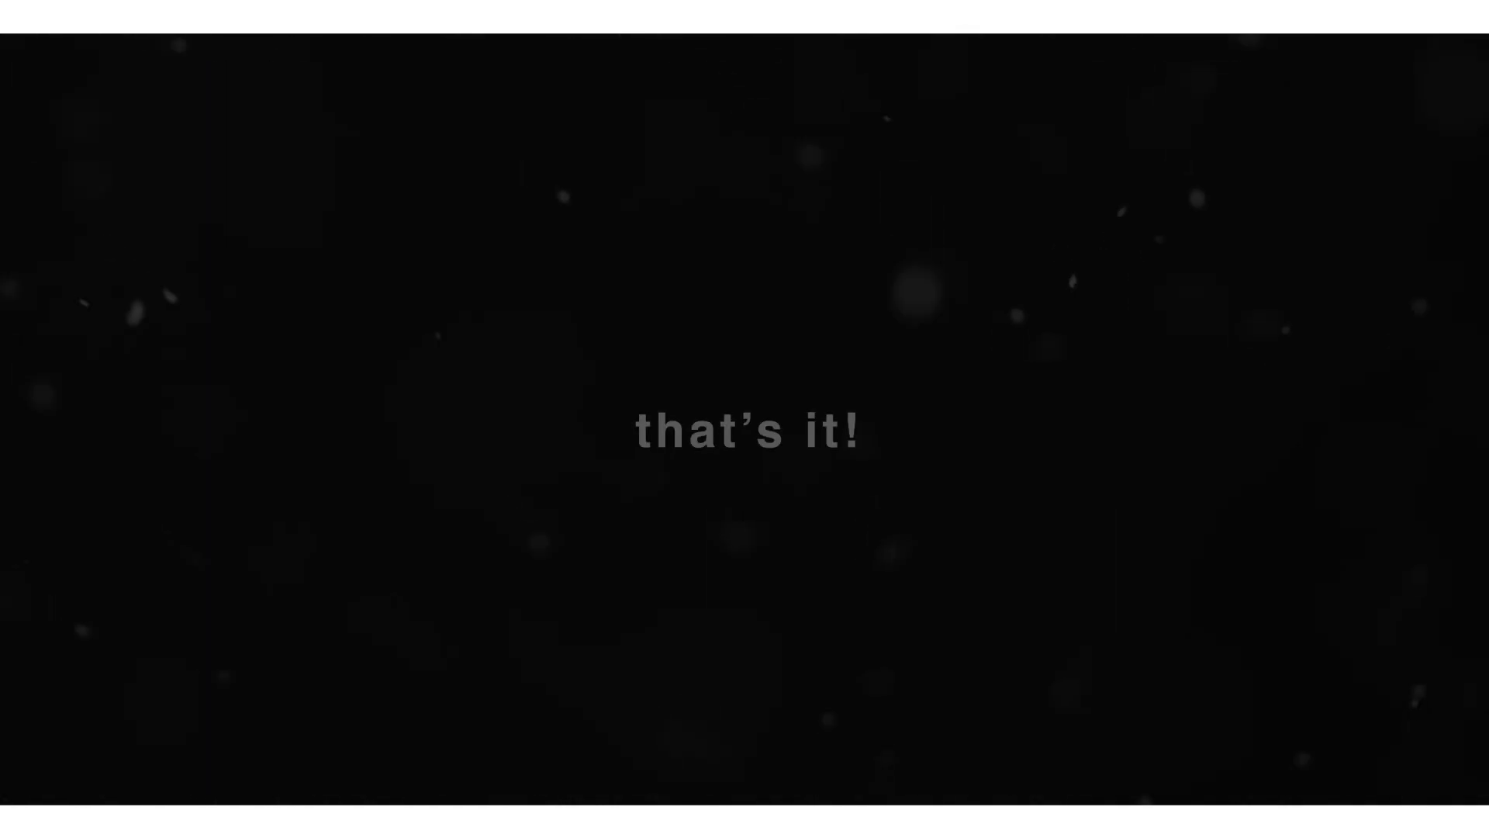